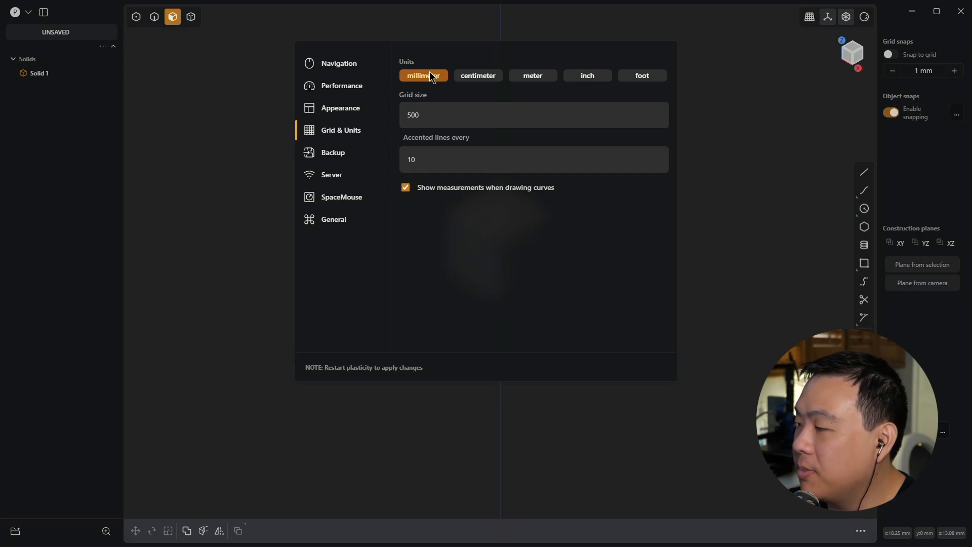
Leave the preferences and delete the default cube solid
click(756, 111)
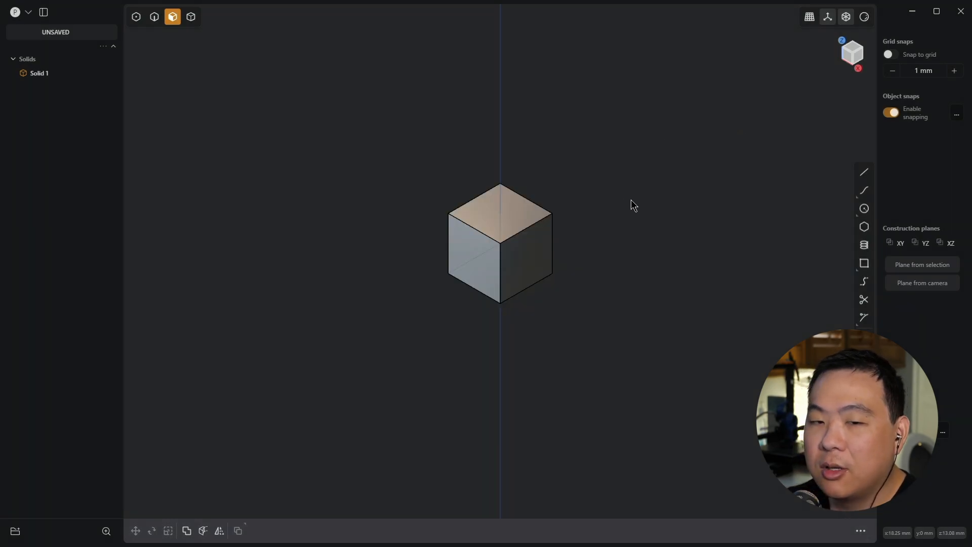
key(4)
click(530, 236)
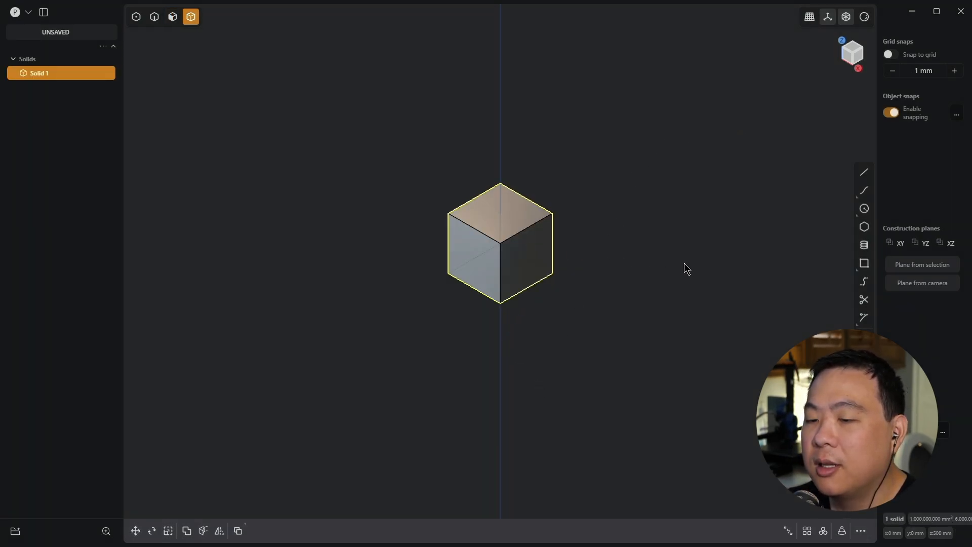
key(Delete)
In the front view, draw a centre rectangle at the origin, 20 mm wide and 115-16 mm high
key(KP_1)
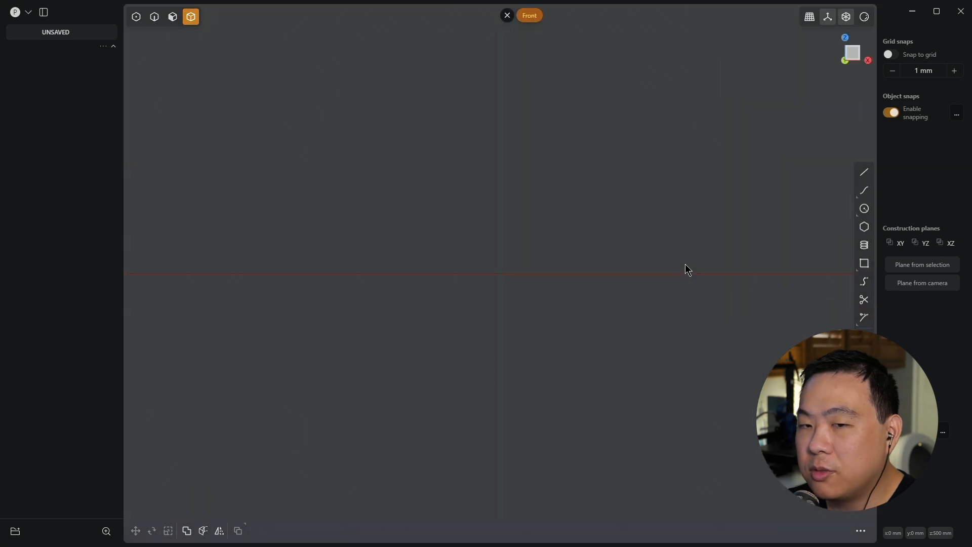
scroll(679, 215, up, 5)
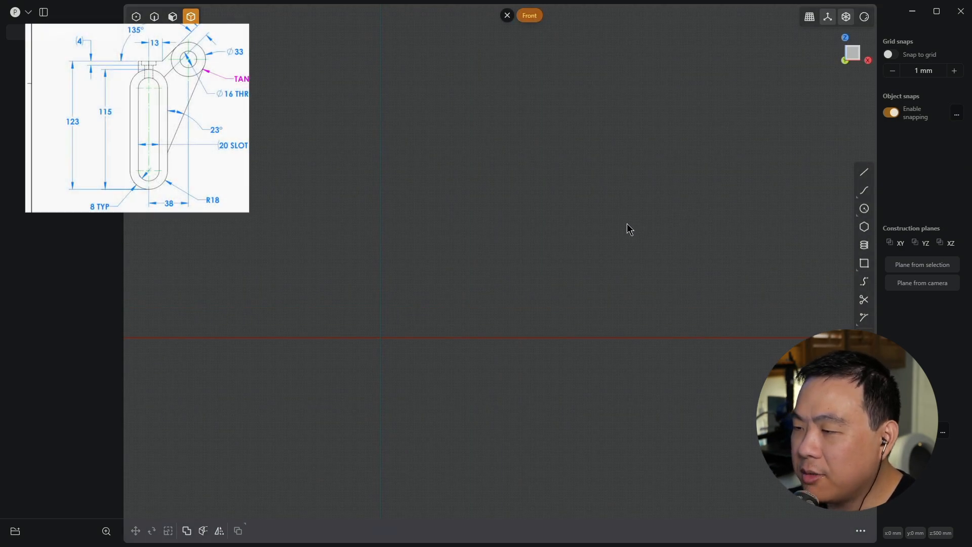
shift+middle_drag(570, 271, 612, 160)
shift+middle_drag(475, 189, 632, 150)
scroll(517, 172, up, 2)
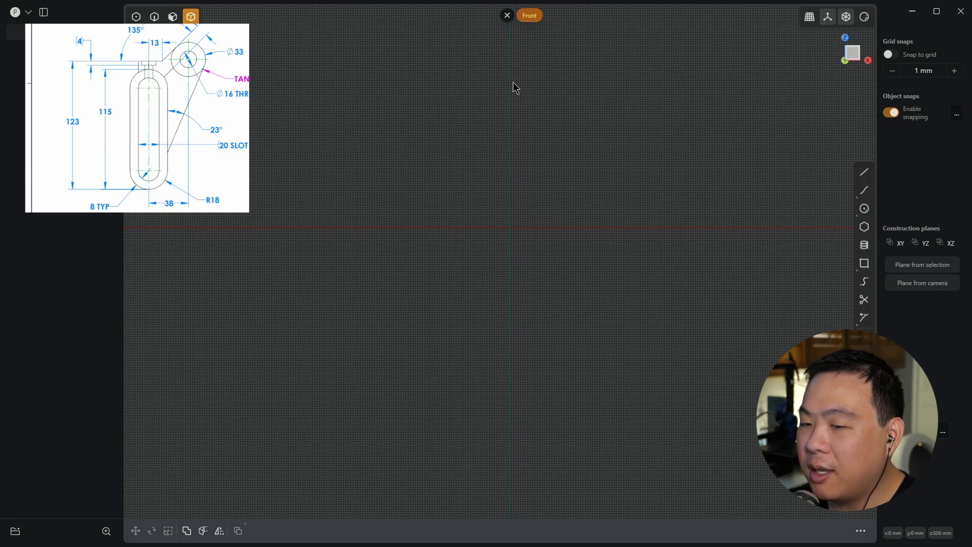
shift+middle_drag(569, 239, 610, 243)
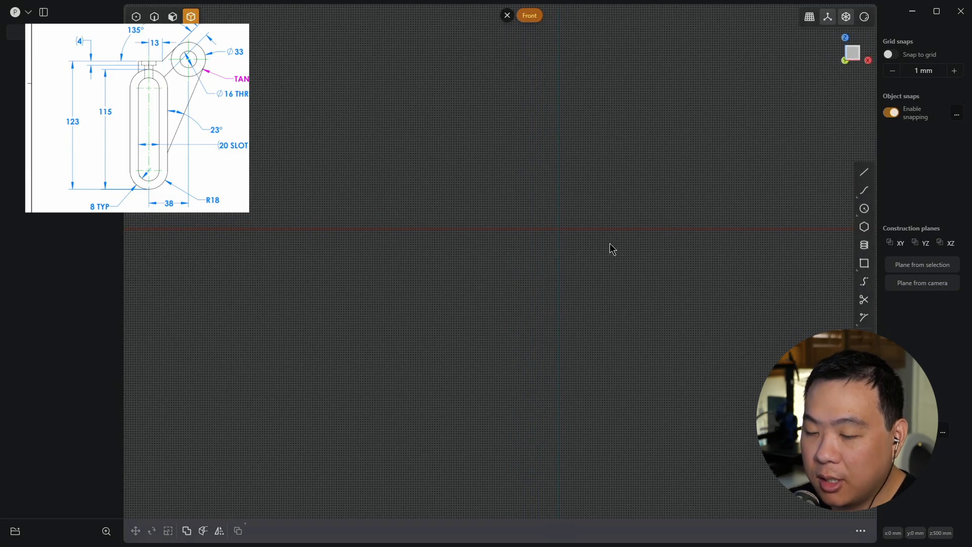
key(r)
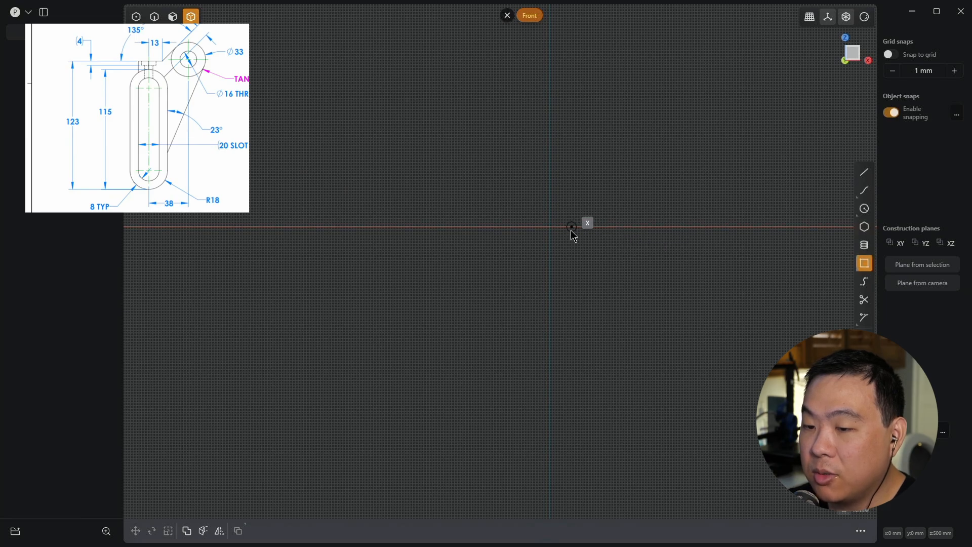
click(549, 227)
key(c)
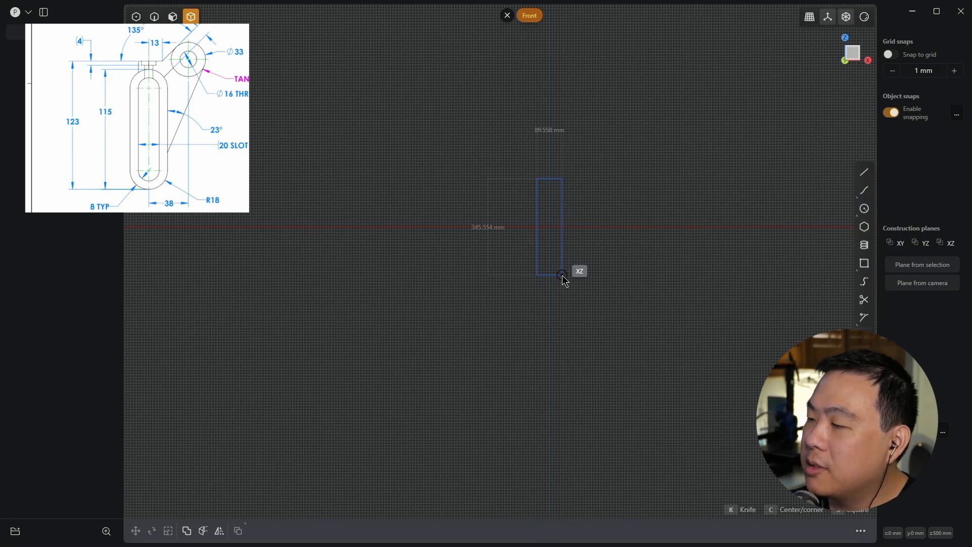
key(Tab)
text(20)
key(Tab)
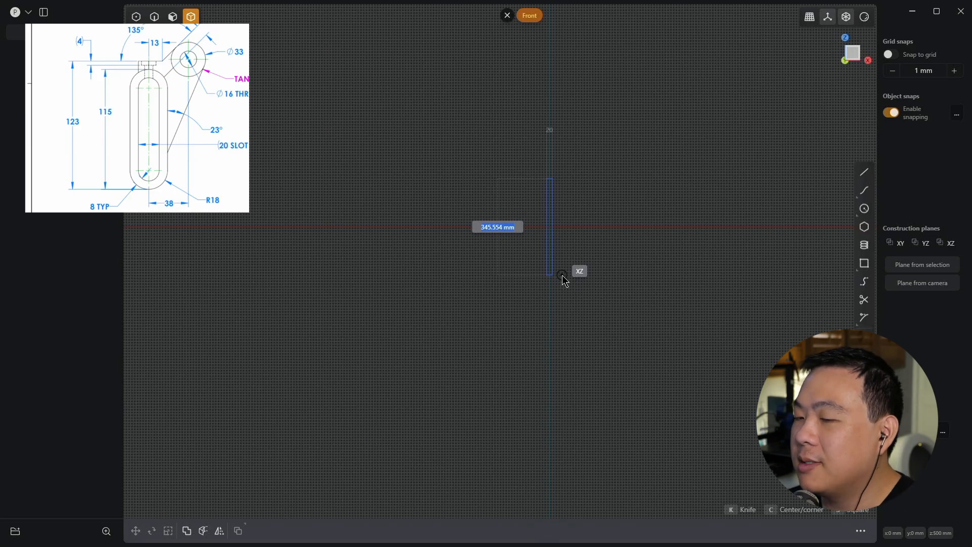
text(115-16)
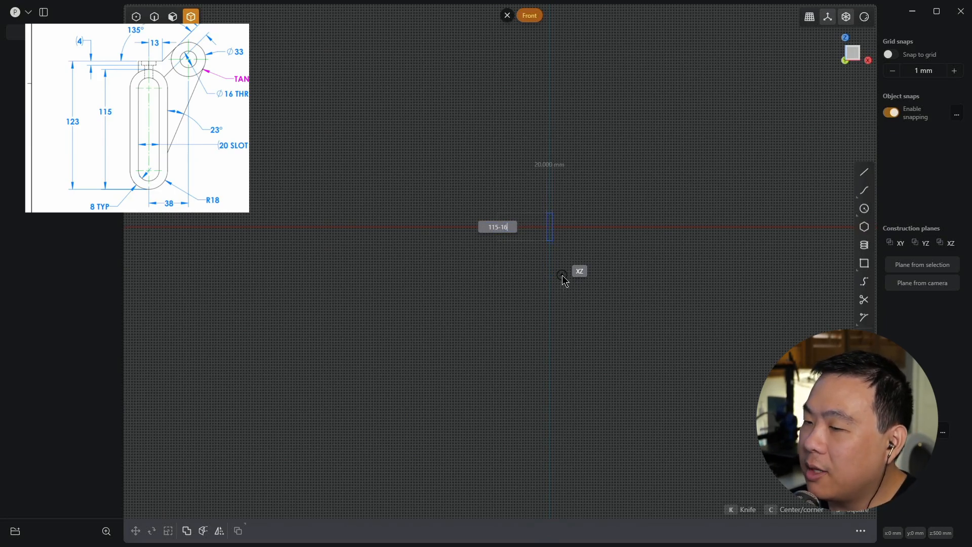
key(Return)
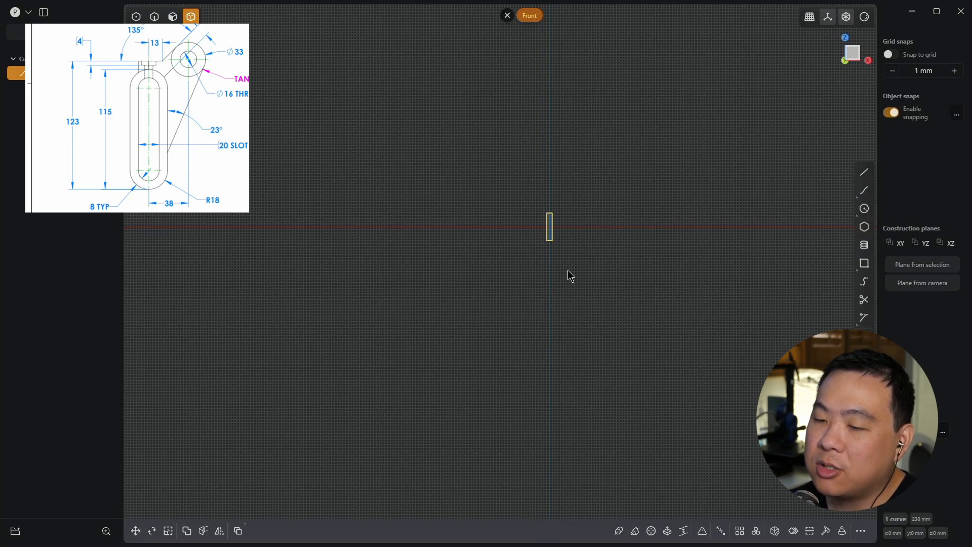
Fillet all corners of the rectangle by 10 mm to form the slot outline
key(slash)
scroll(536, 225, down, 5)
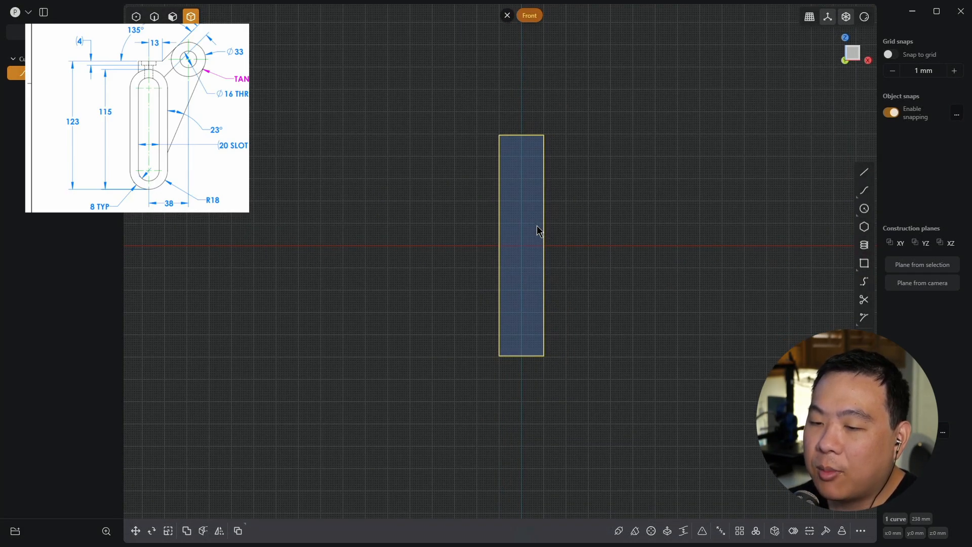
key(f)
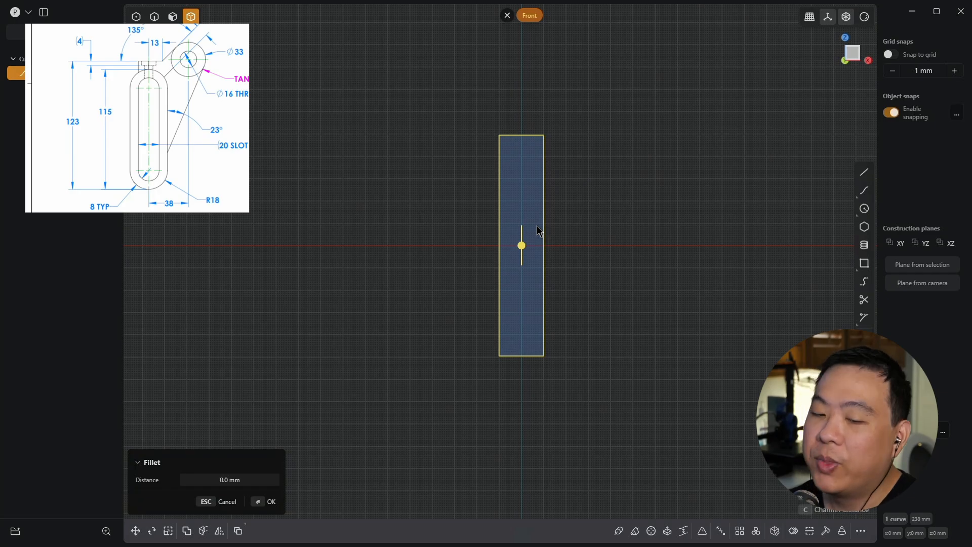
text(10)
key(Return)
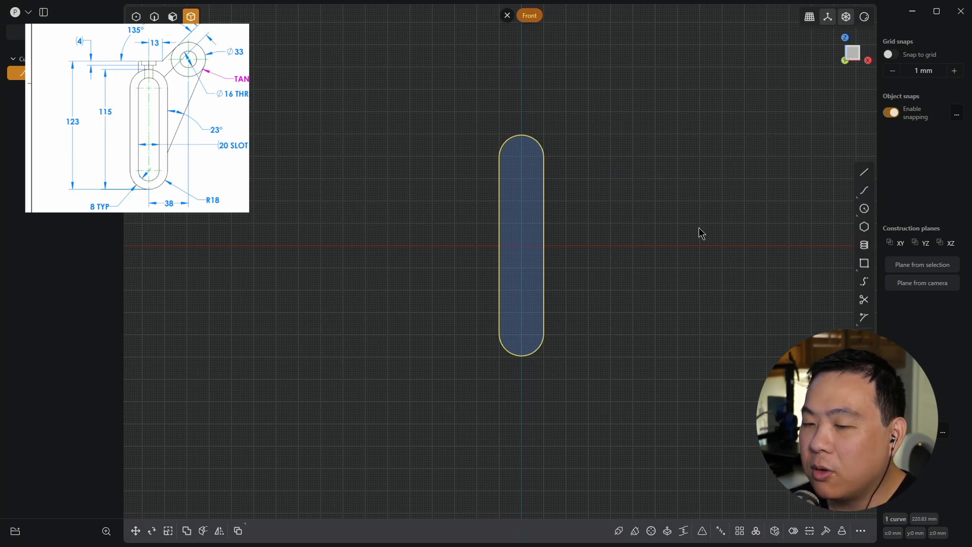
Offset the slot outline outward by 8 mm with round gap fill
key(o)
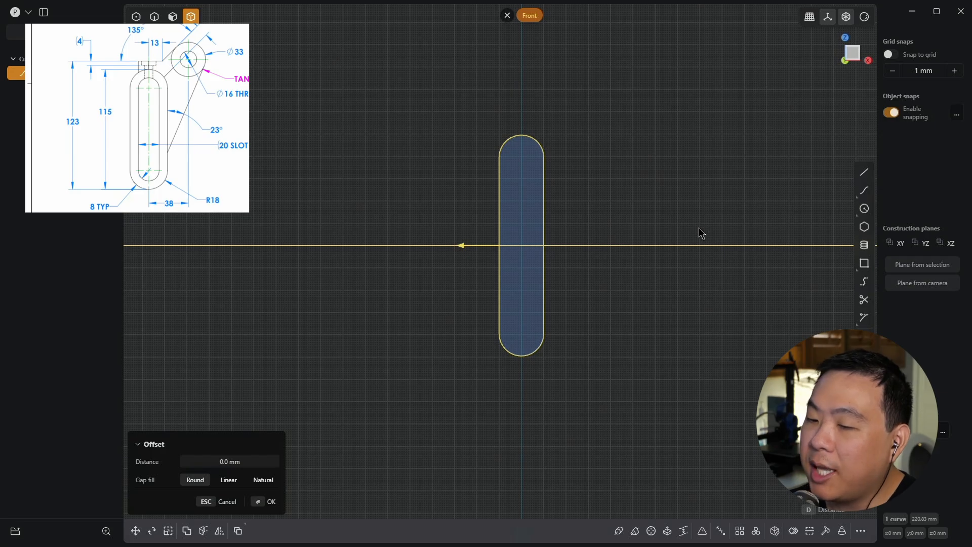
text(8)
key(Return)
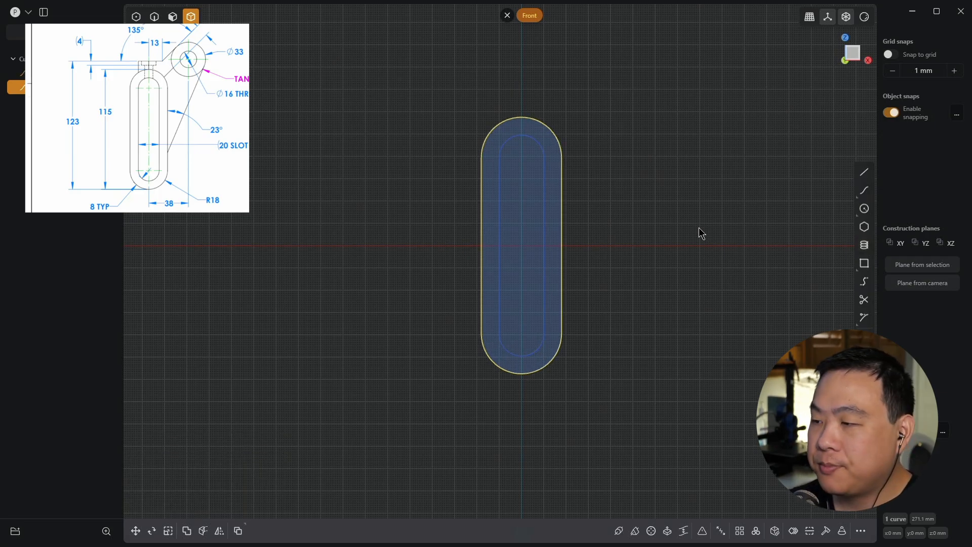
Draw a 20 mm diameter circle perpendicular to the front plane, centred on the lowest point of the outer outline
middle_drag(723, 206, 716, 223)
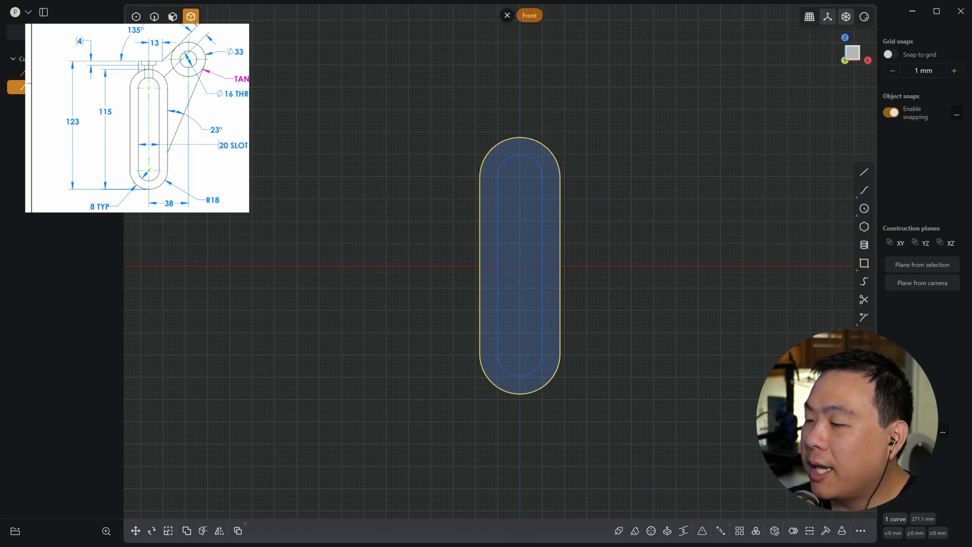
middle_drag(666, 312, 705, 233)
key(c)
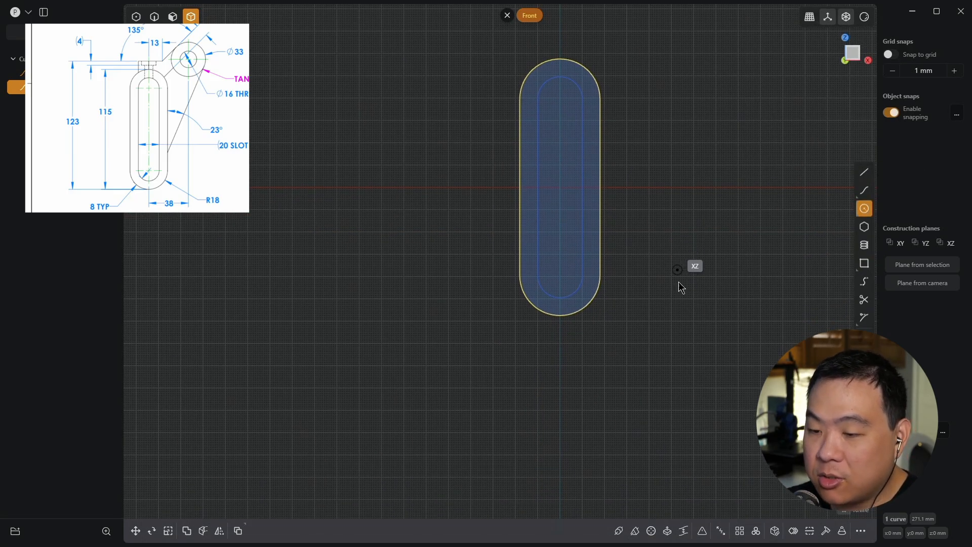
click(560, 315)
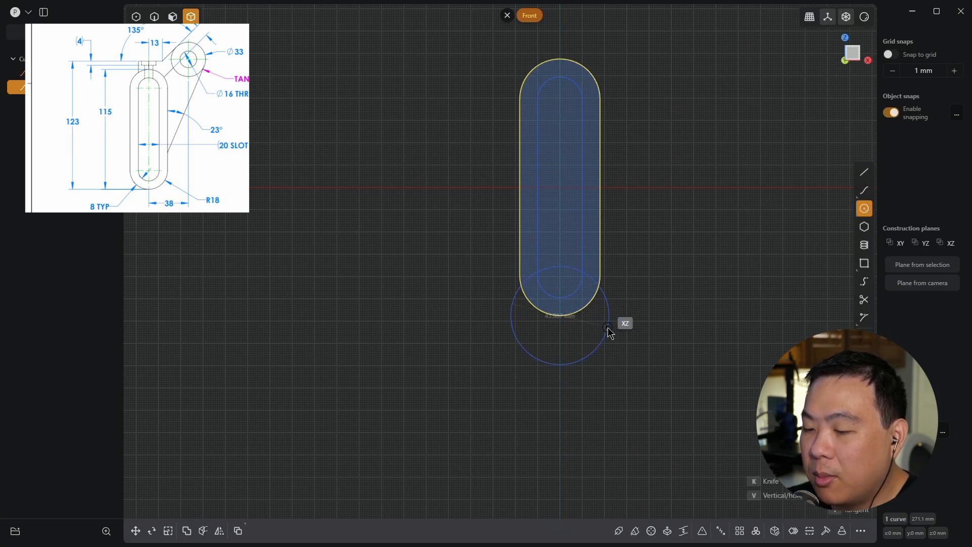
key(v)
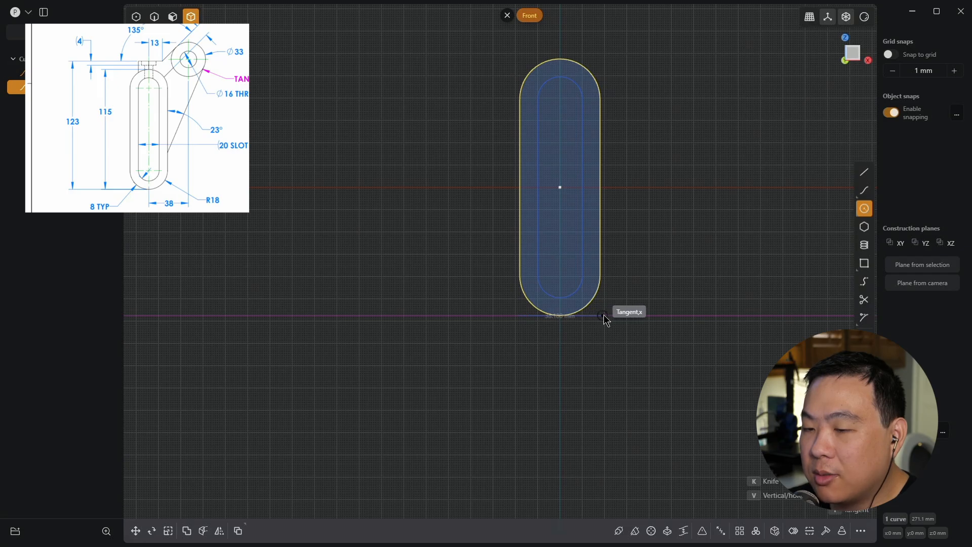
key(Tab)
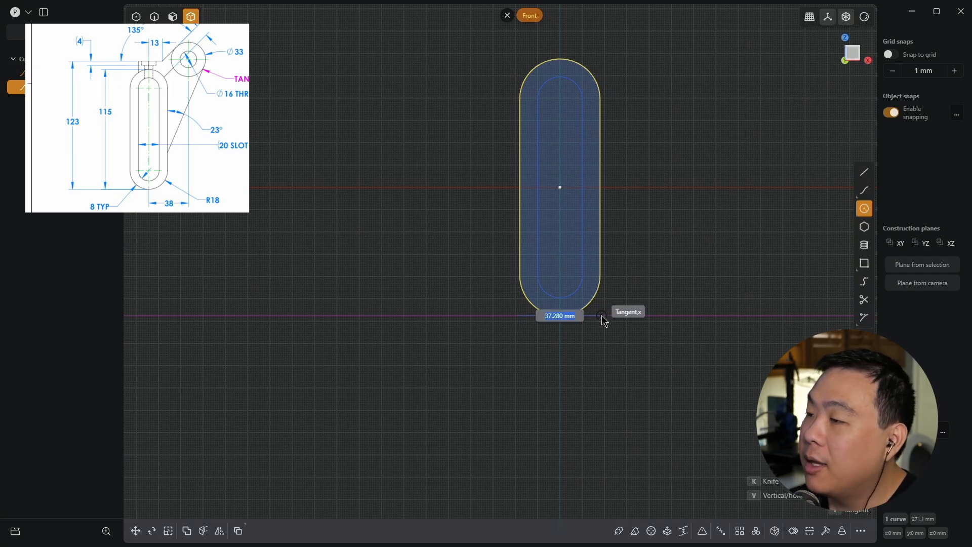
text(20)
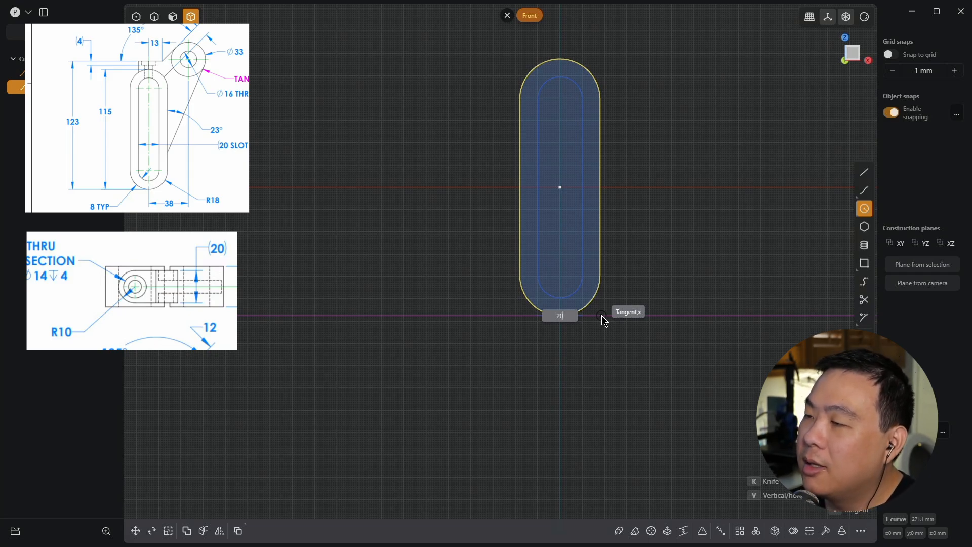
click(603, 318)
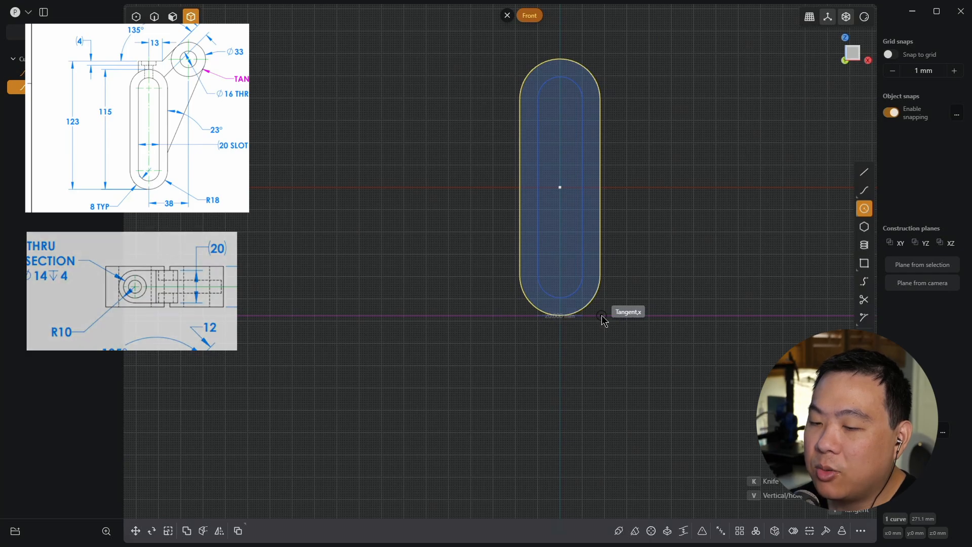
Move the circle straight up along Z by 123 mm
key(g)
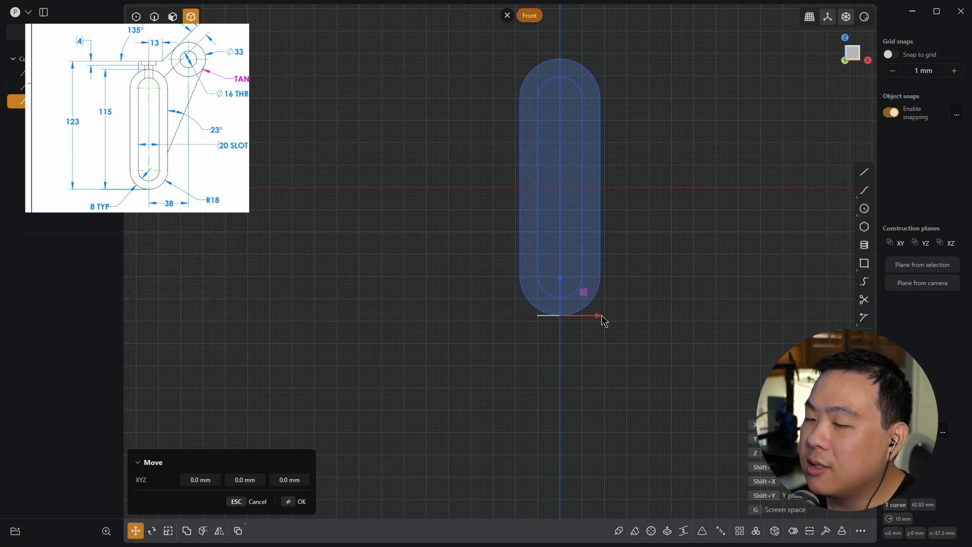
text(123)
key(Return)
key(Return)
In the top view, draw a 13 mm line along positive X from the circle's positive-Y quadrant point
shift+middle_drag(704, 99, 683, 222)
middle_drag(645, 128, 636, 201)
key(KP_1)
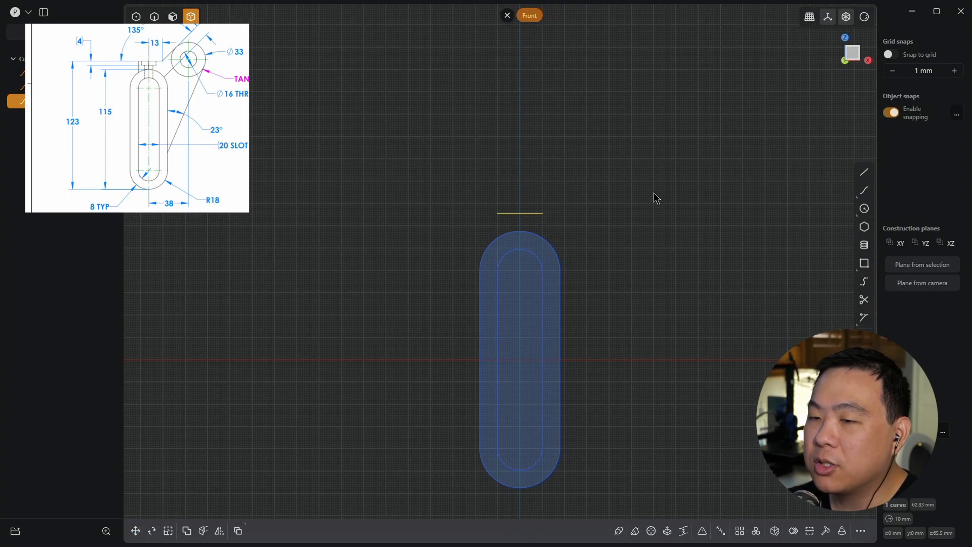
key(KP_7)
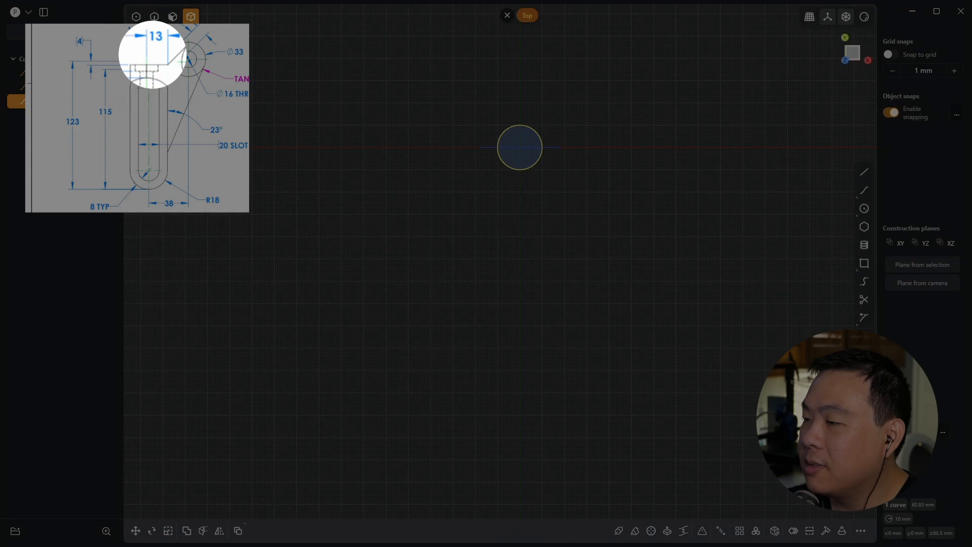
scroll(635, 76, up, 5)
key(shift+a)
click(494, 131)
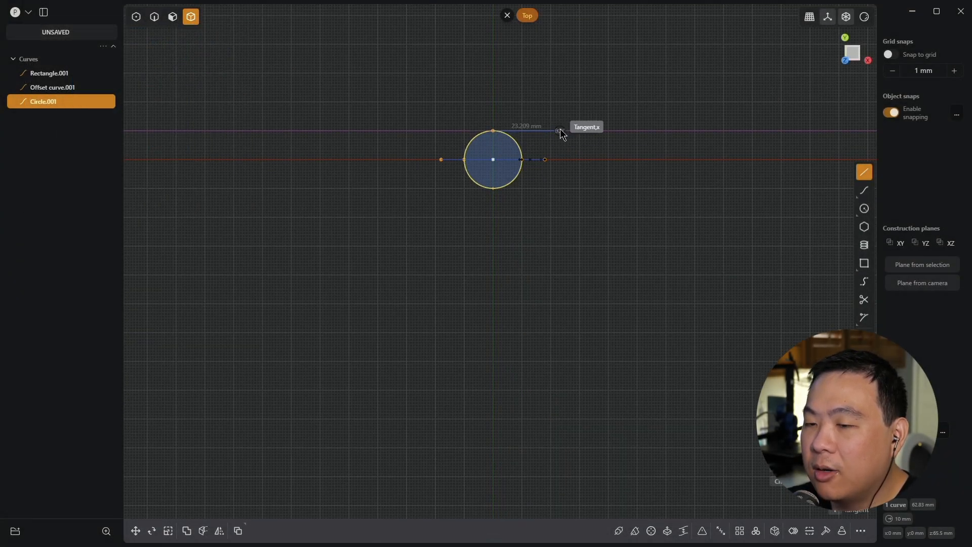
key(Tab)
text(13)
key(Return)
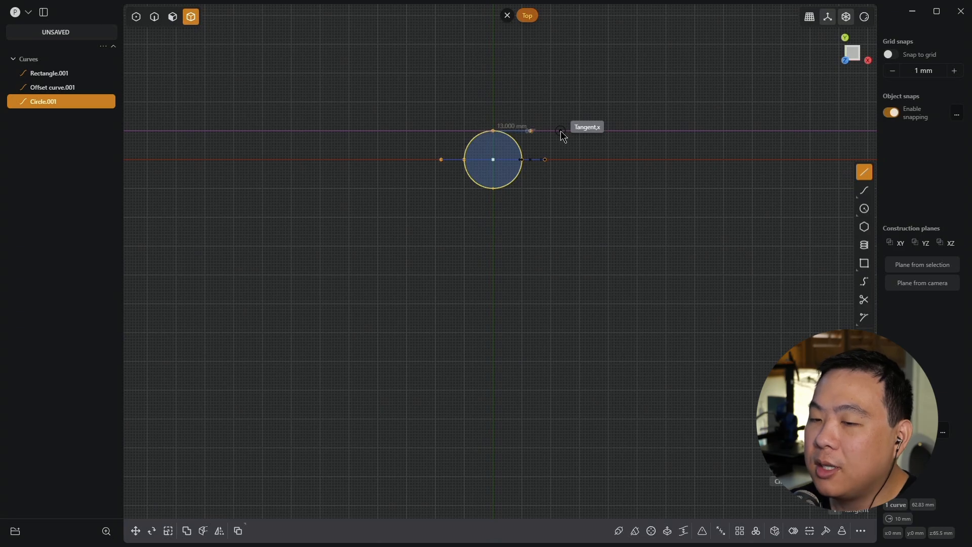
click(561, 130)
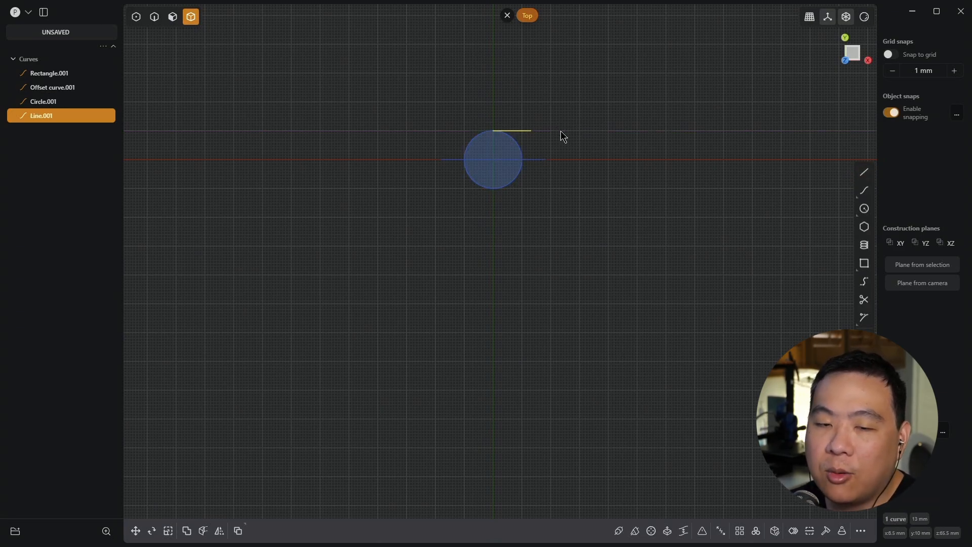
Mirror the 13 mm line across the Y direction and connect the free ends of both lines with a straight line
key(alt+x)
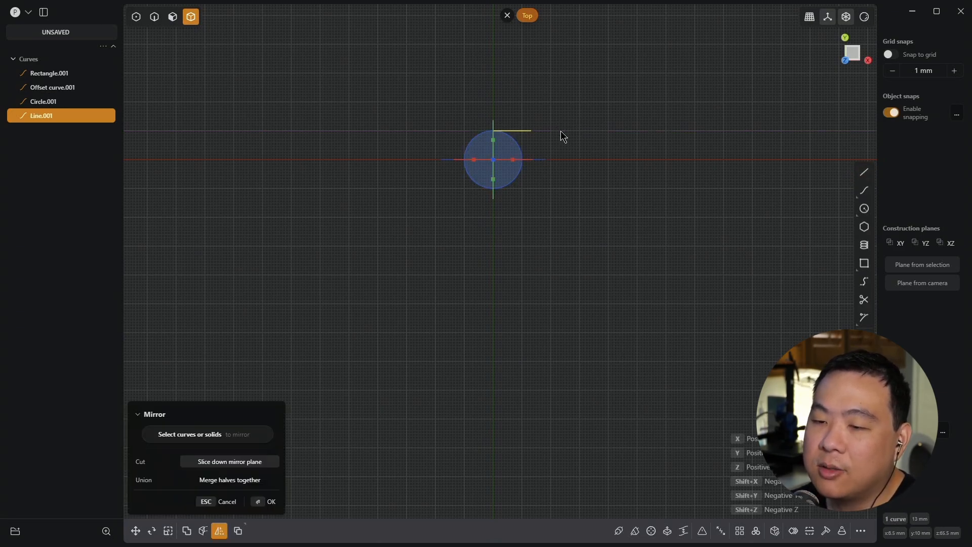
key(y)
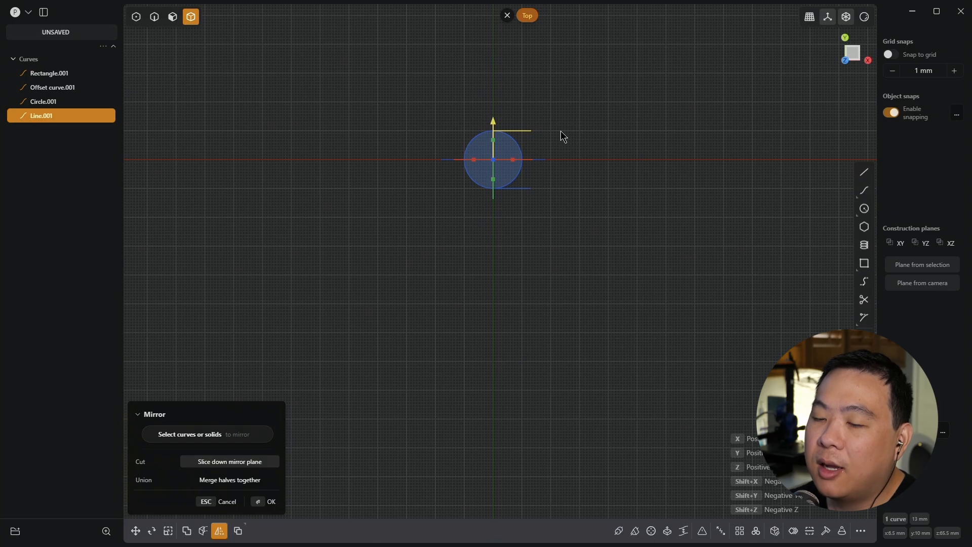
key(Return)
key(l)
click(537, 131)
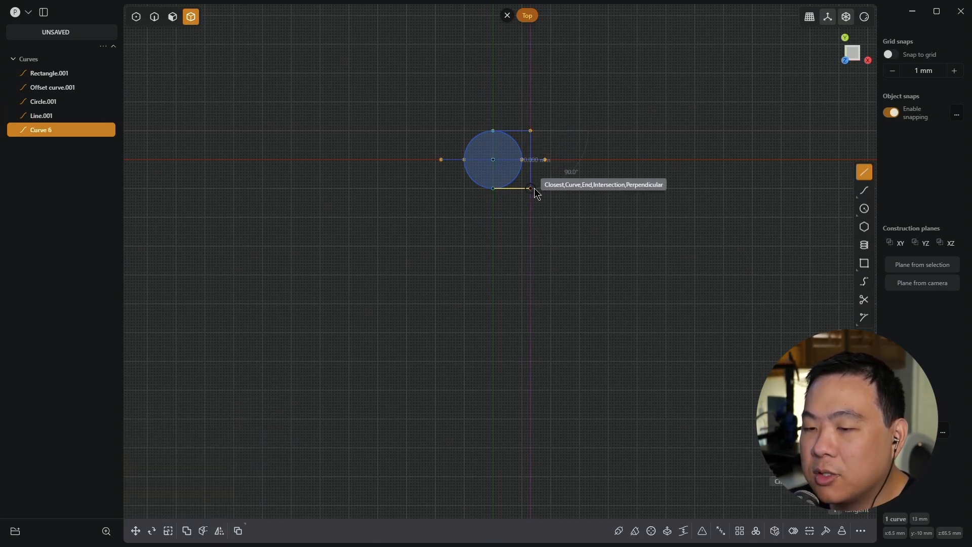
click(536, 190)
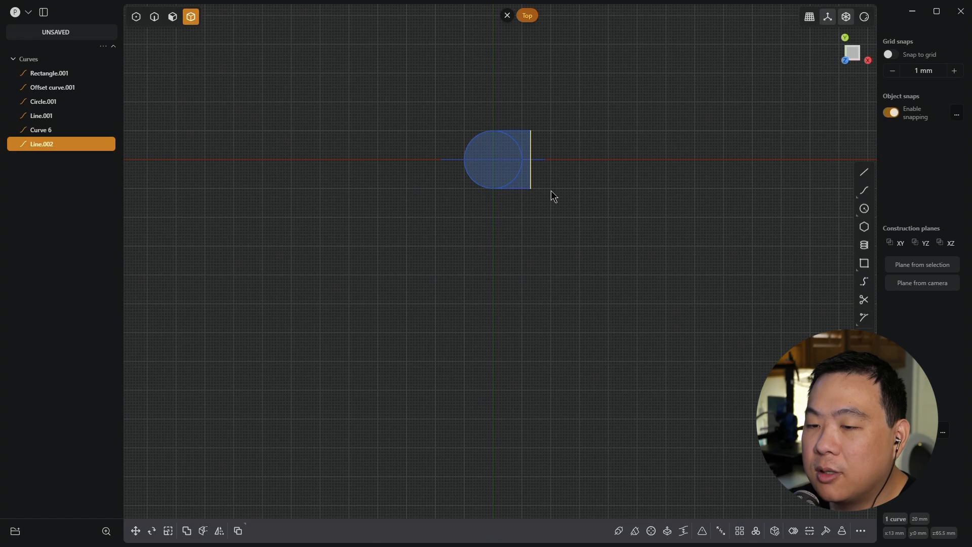
Trim away the half of the circle lying between the two parallel lines, leaving a closed D-shaped profile
key(t)
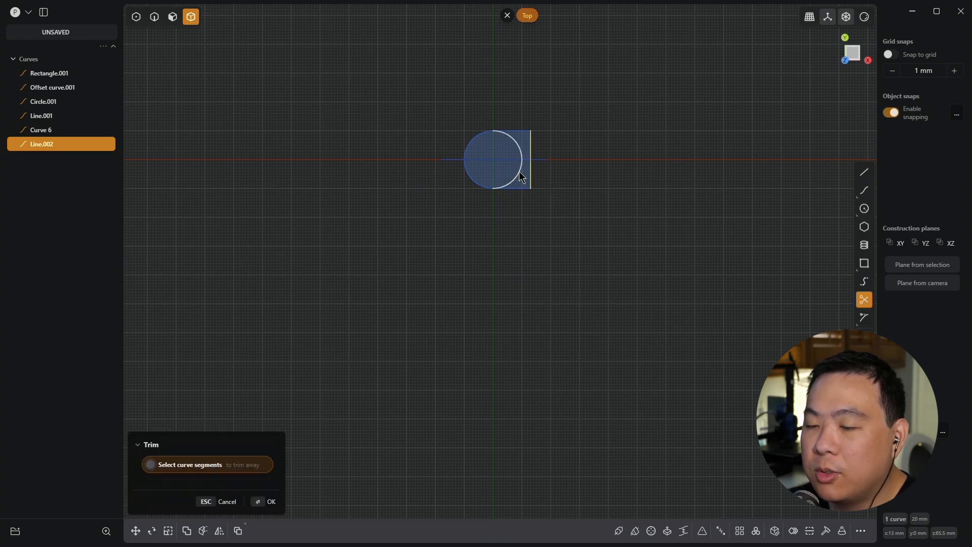
click(521, 177)
key(Return)
middle_drag(521, 179, 495, 99)
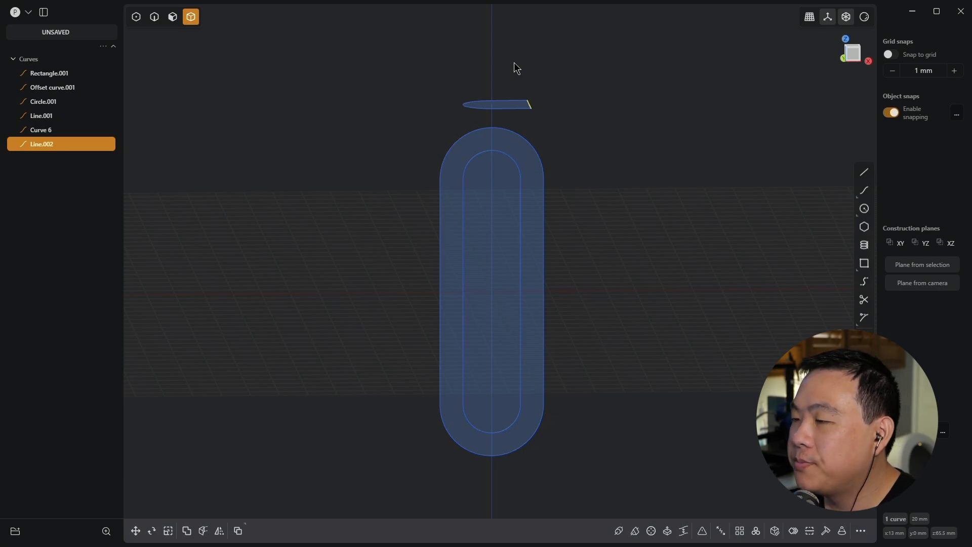
In the front view, draw a line about 88 mm long from the midpoint of the tab's straight edge, angled 45° upward along positive X
middle_drag(545, 121, 541, 124)
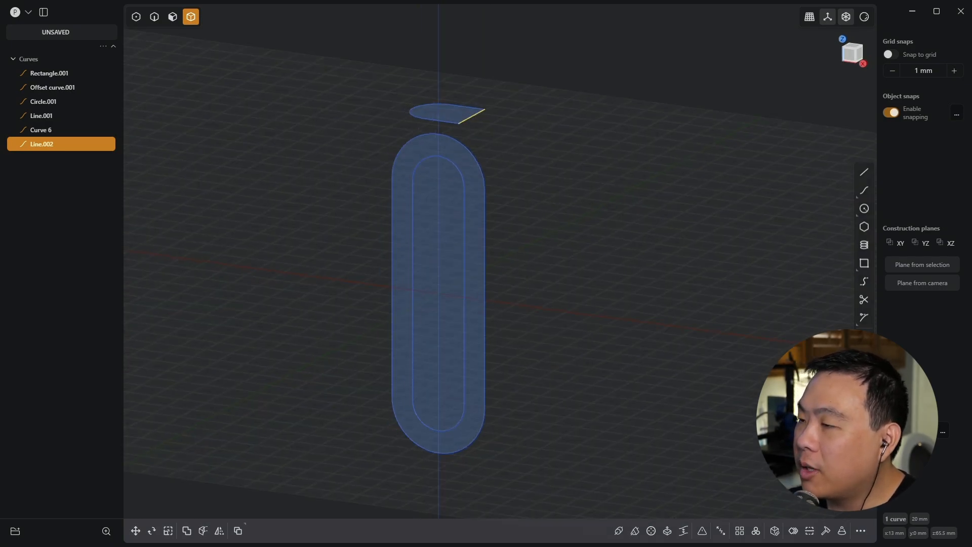
middle_drag(615, 84, 564, 184)
key(l)
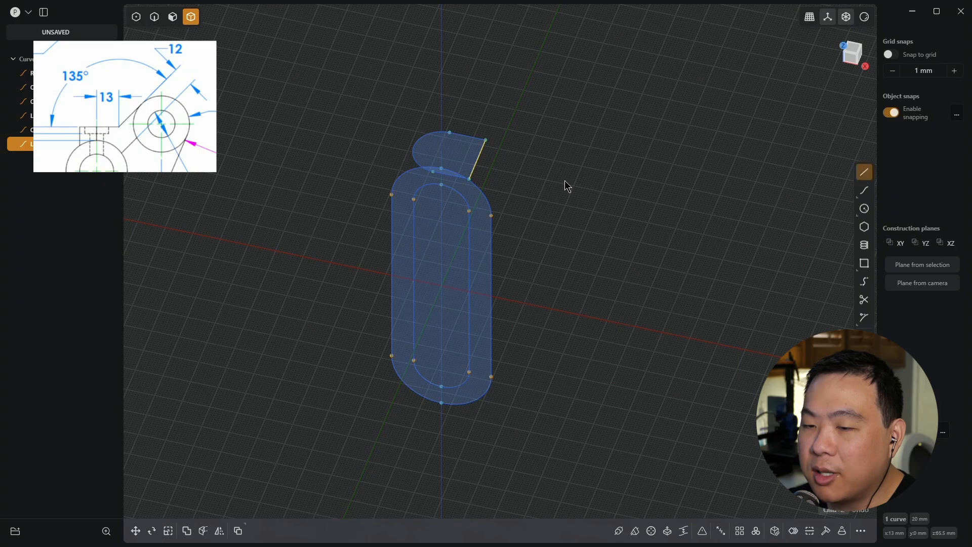
click(485, 162)
key(KP_1)
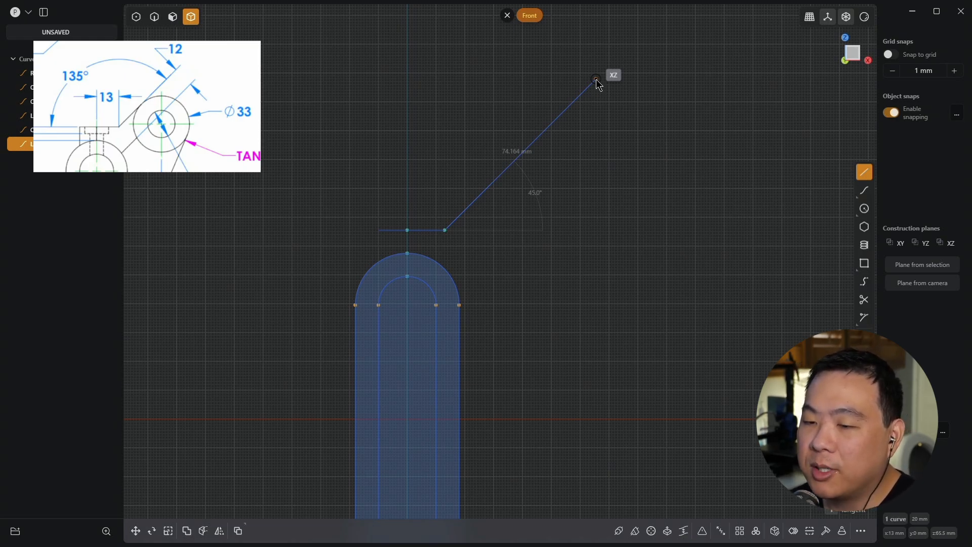
key(Tab)
key(Tab)
text(45)
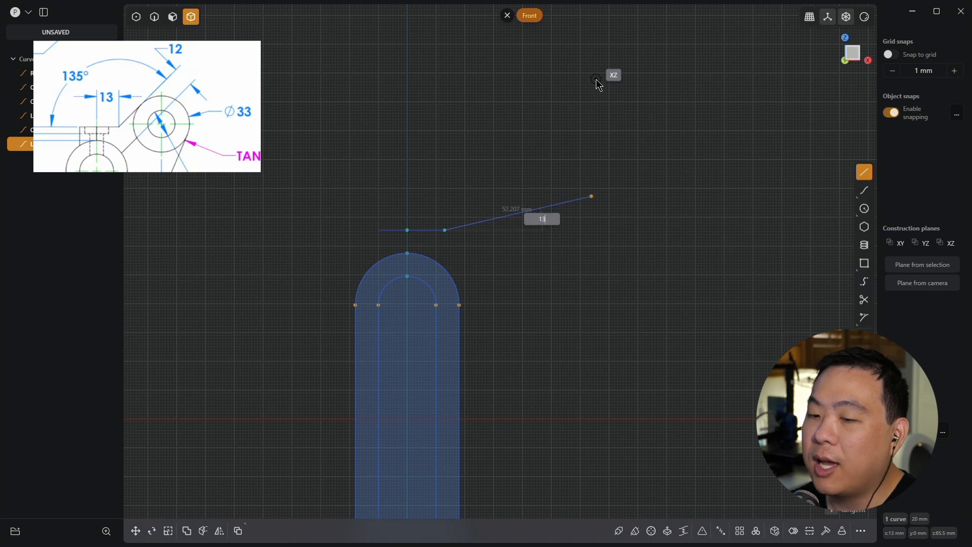
key(Return)
click(633, 59)
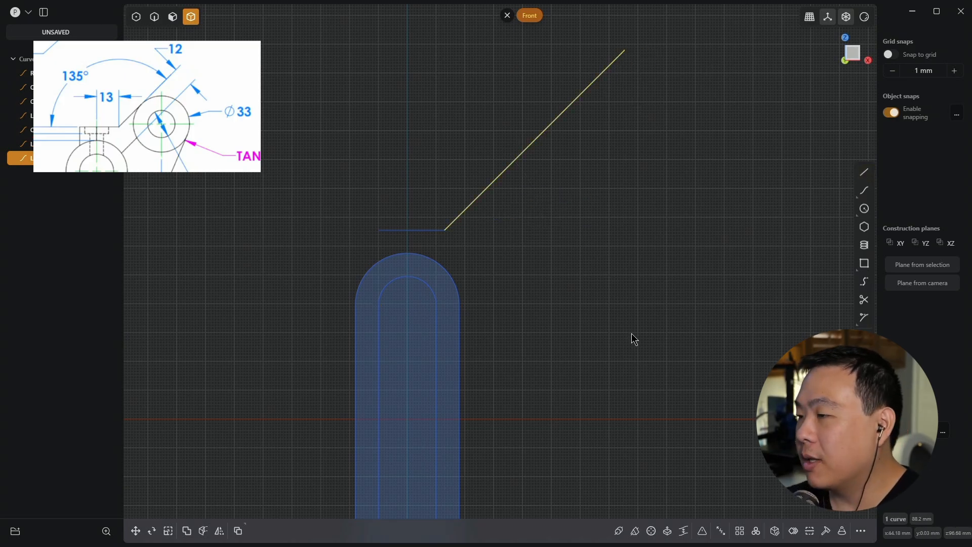
Draw a vertical line about 148 mm long on the slot's centreline, from below the slot to above the tab
scroll(714, 164, down, 2)
shift+middle_drag(714, 164, 676, 65)
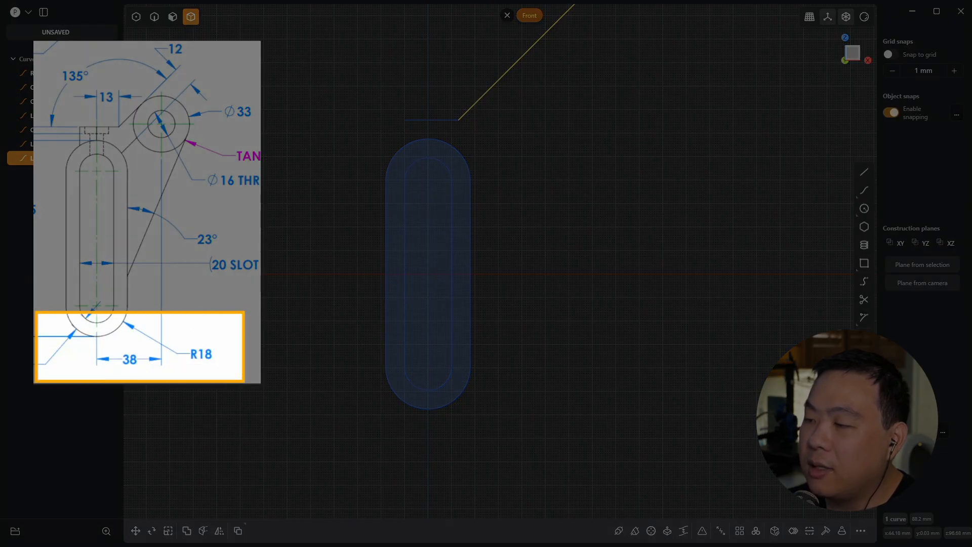
key(l)
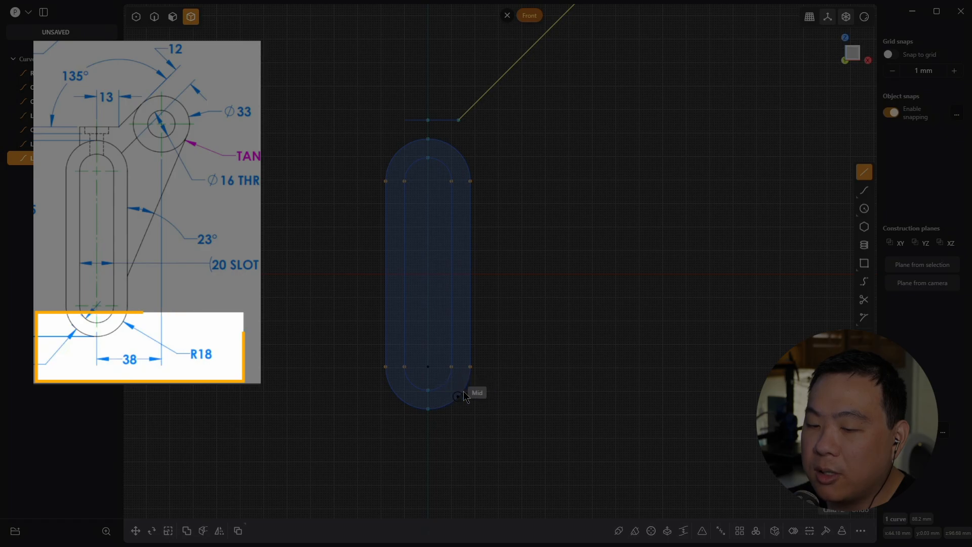
click(428, 430)
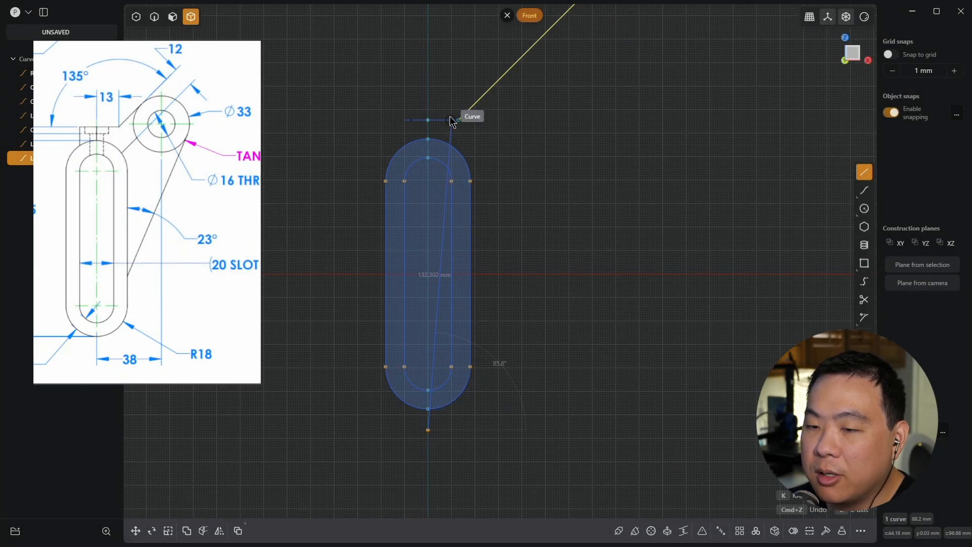
click(442, 87)
Move the vertical centreline 38 mm along positive X
key(g)
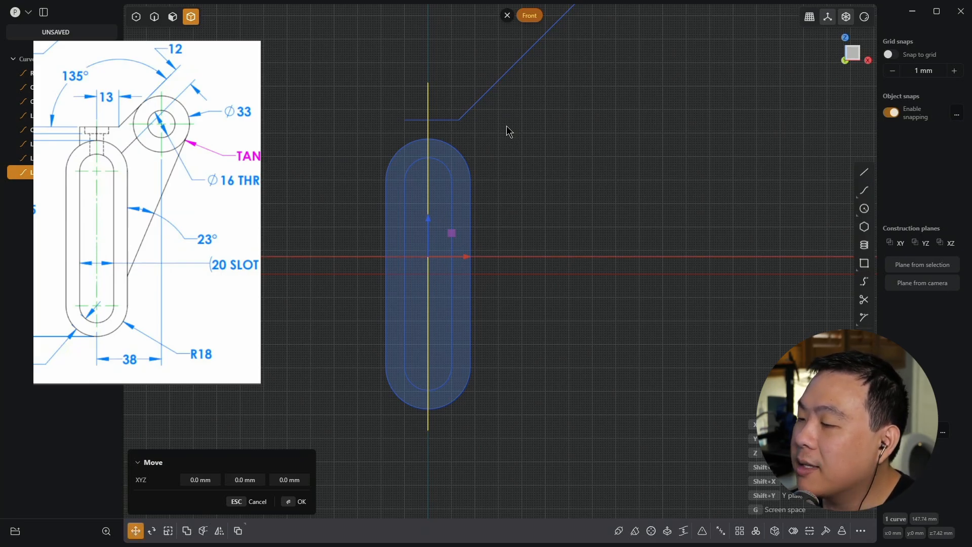
text(38)
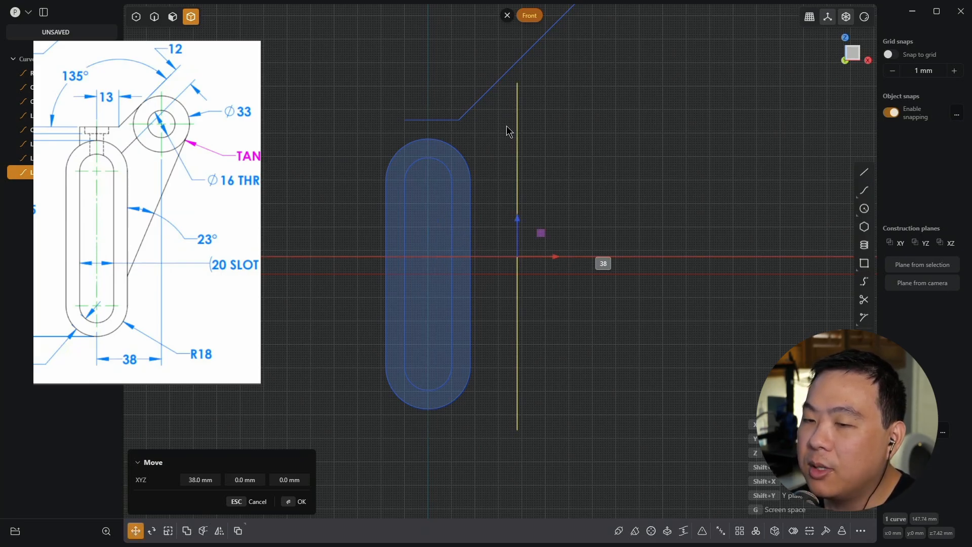
key(Return)
Start a line from a point on the 45° line, near its lower end
shift+middle_drag(675, 150, 713, 229)
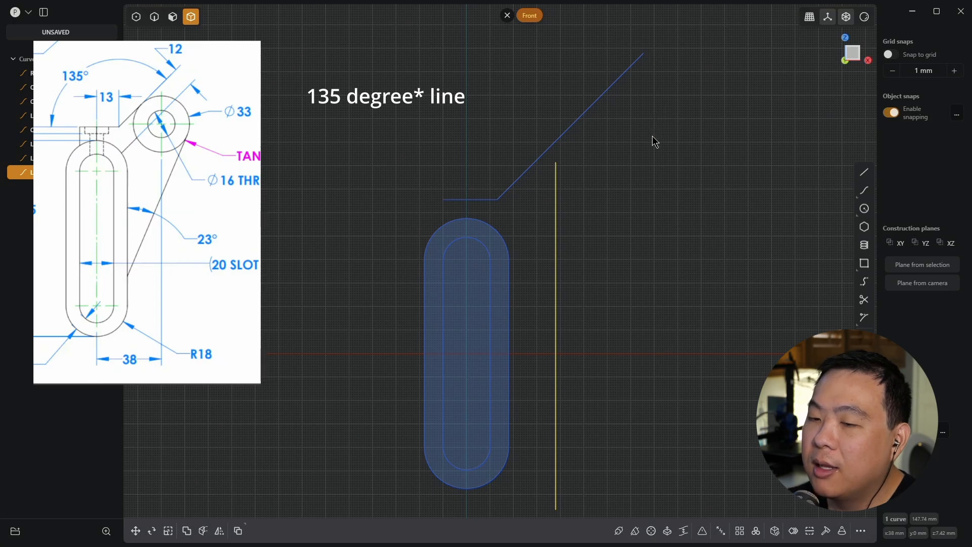
key(l)
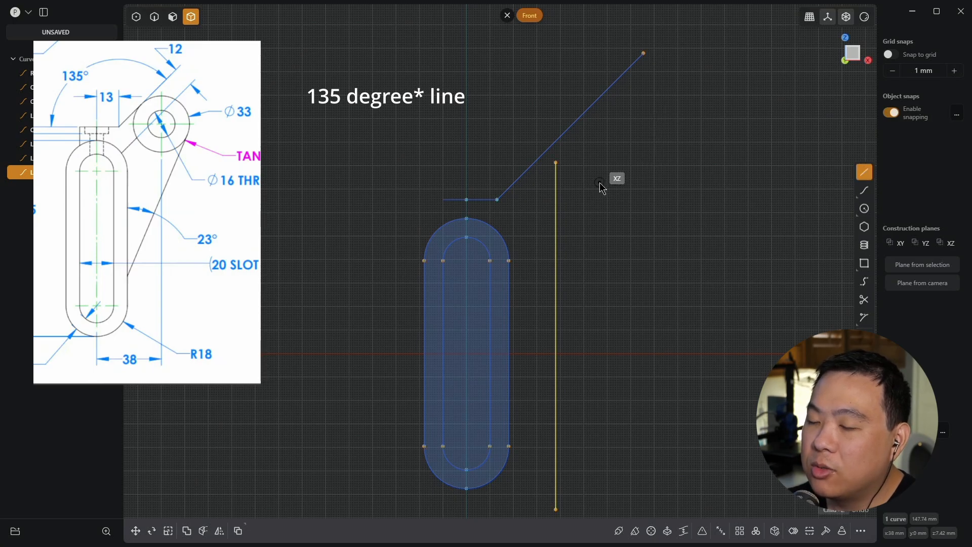
click(515, 185)
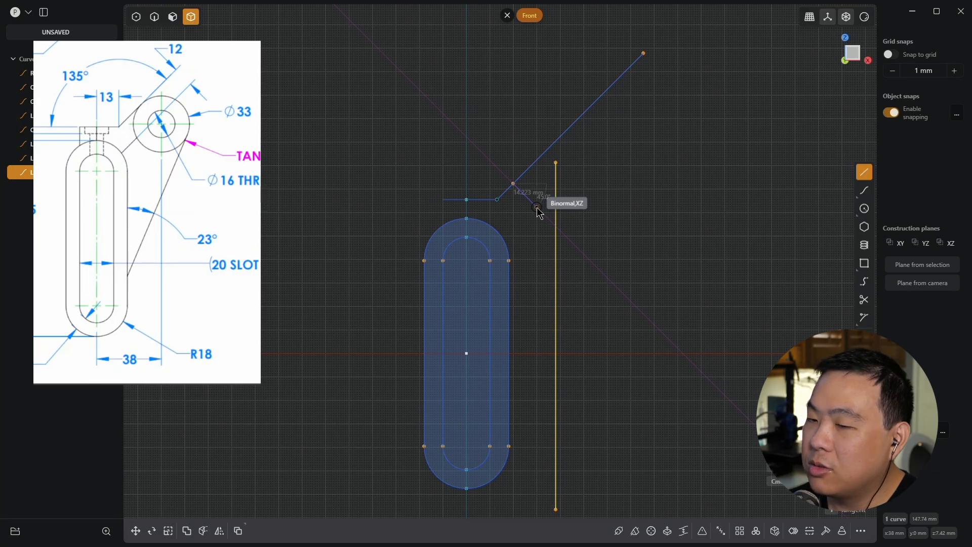
key(Tab)
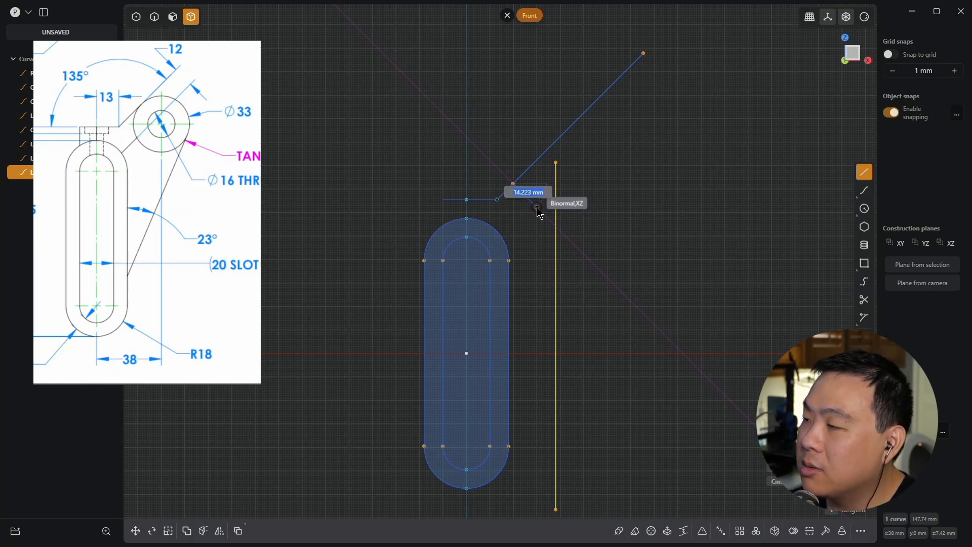
text(33/2)
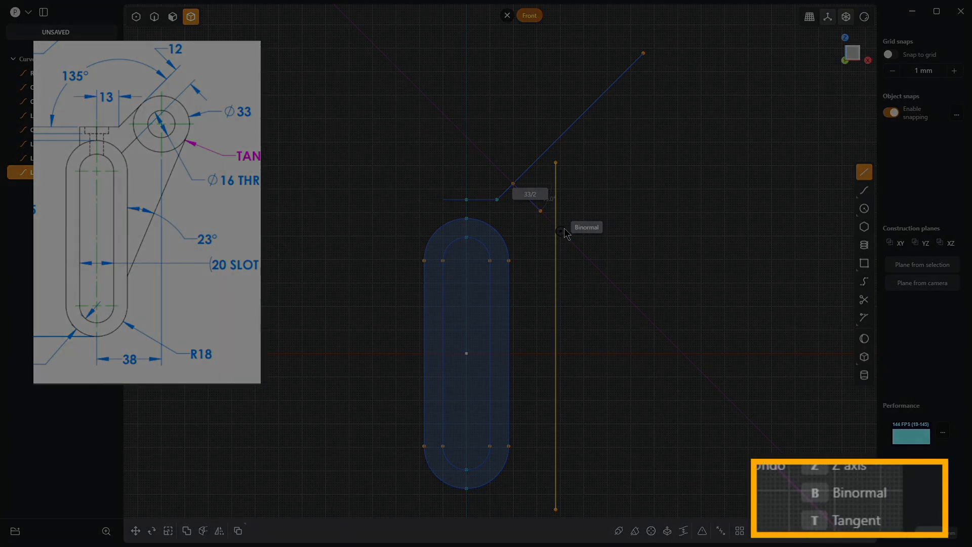
key(BackSpace)
key(BackSpace)
key(BackSpace)
key(BackSpace)
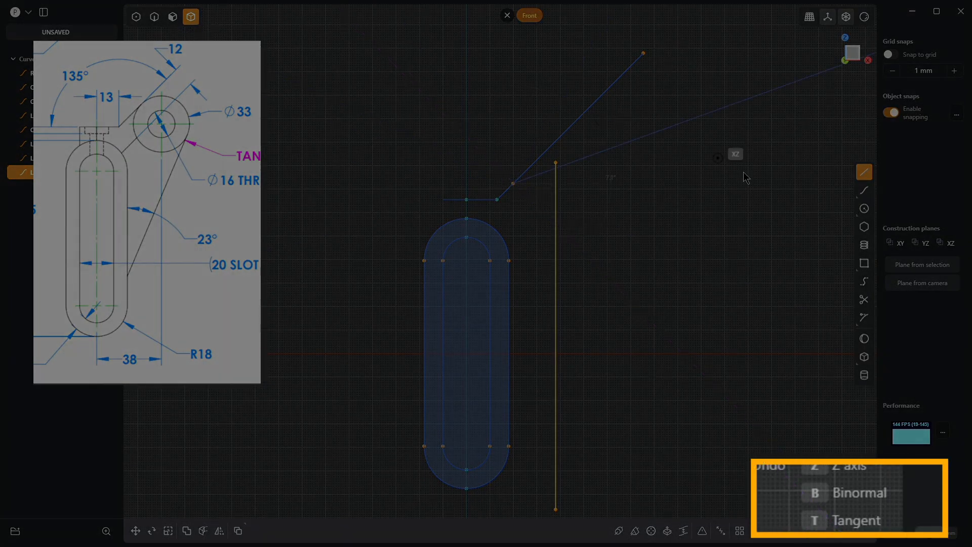
Lock the line to the binormal direction, perpendicular to the 45° line, and finish it with a length of 33/2 mm
key(b)
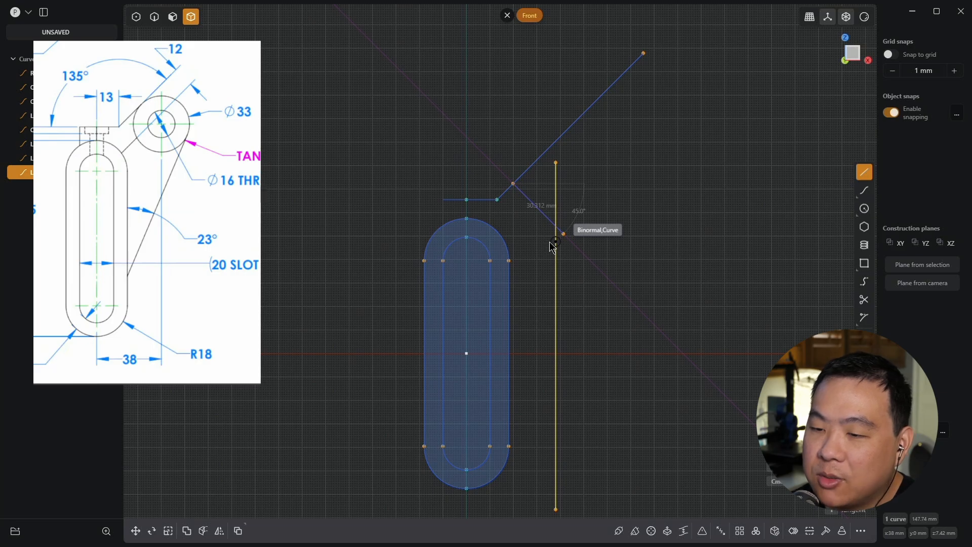
key(Tab)
key(Tab)
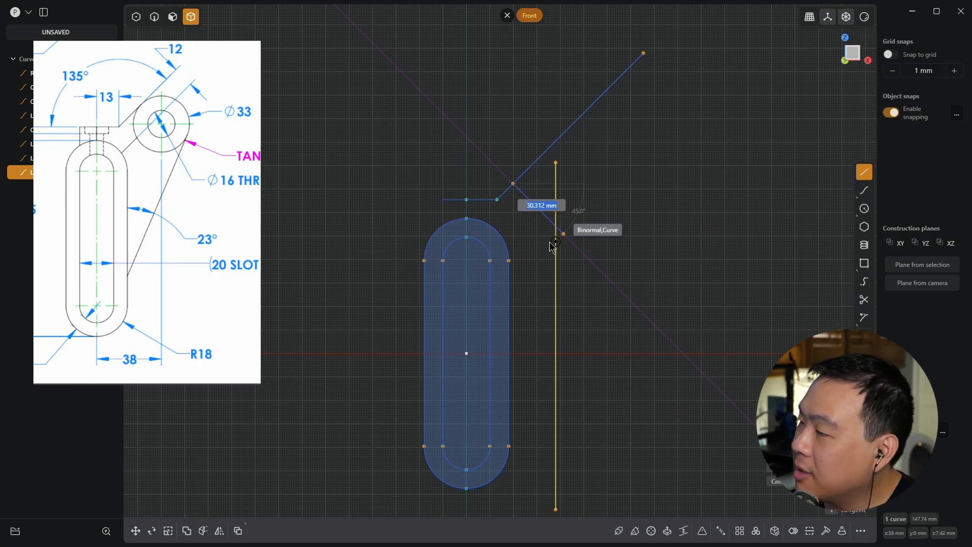
text(33/2)
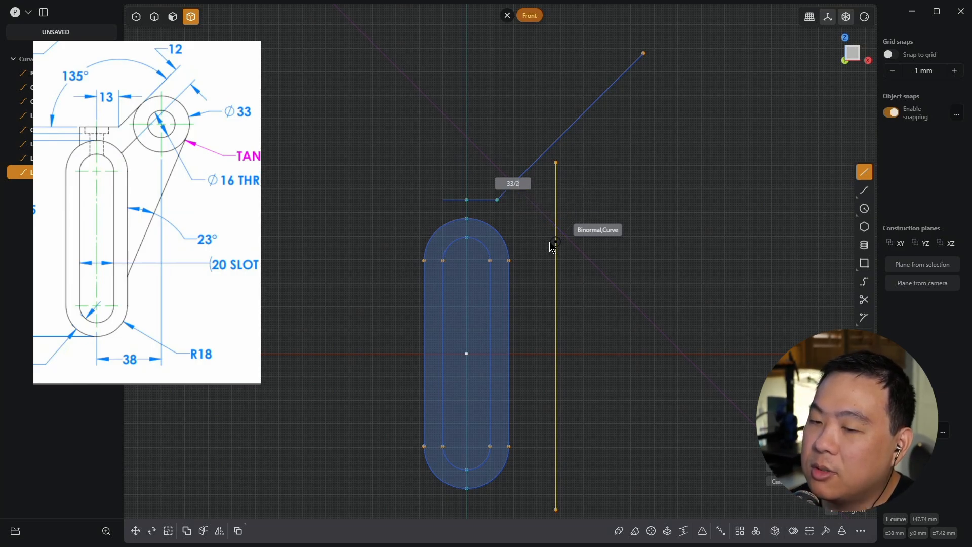
key(Return)
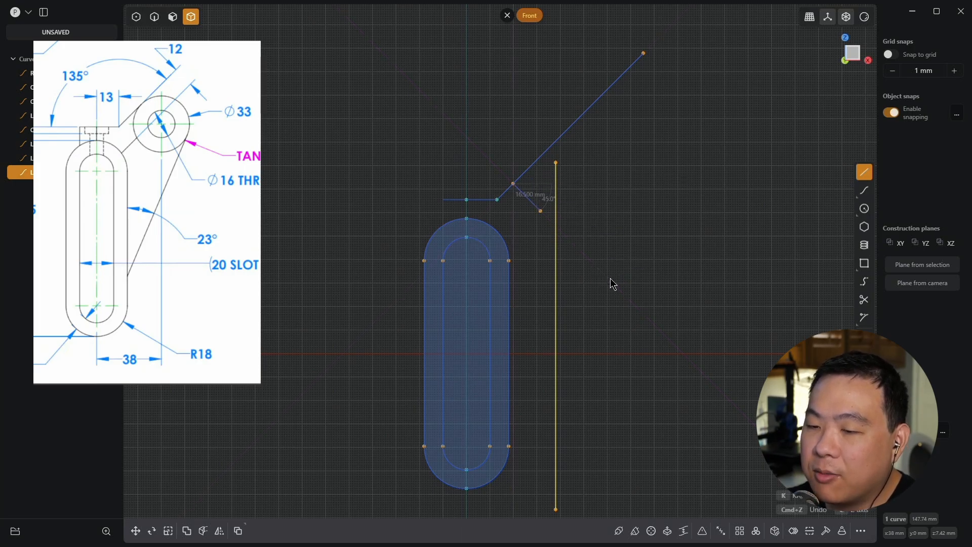
Switch to edge selection and clear the current selection
scroll(620, 288, up, 4)
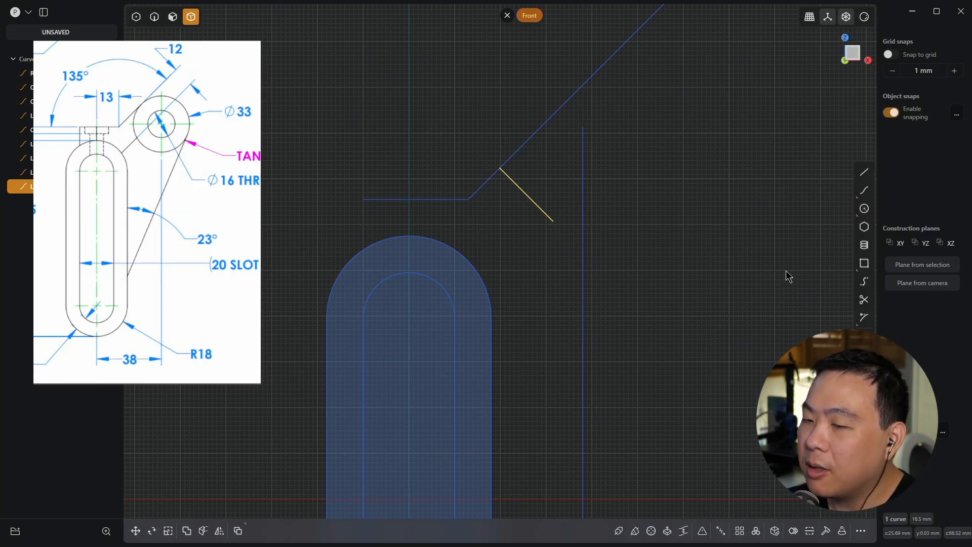
key(2)
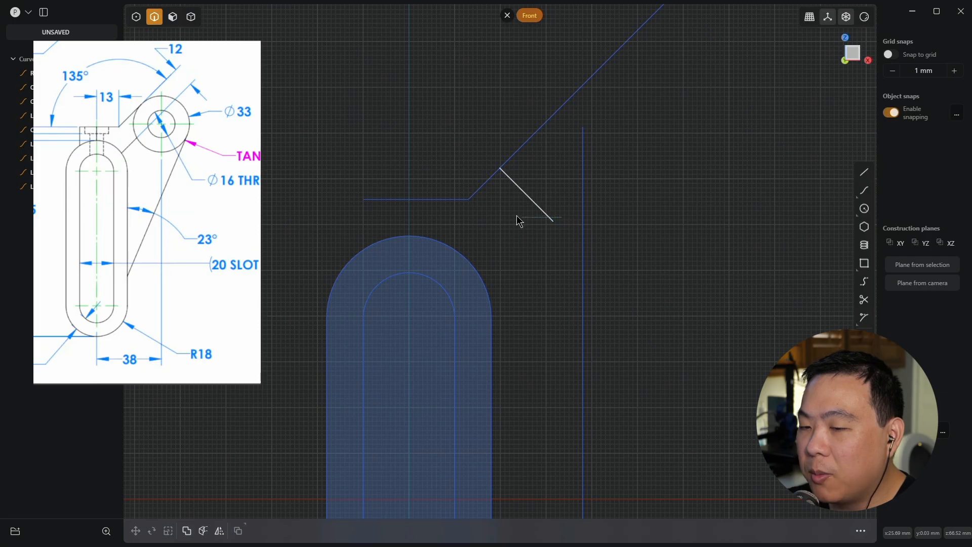
scroll(653, 238, down, 2)
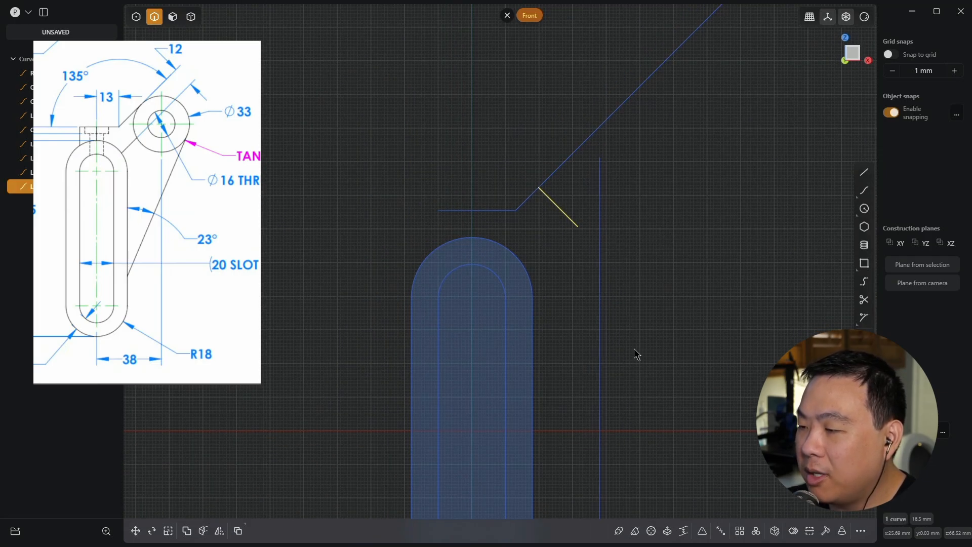
shift+middle_drag(728, 232, 721, 193)
click(548, 249)
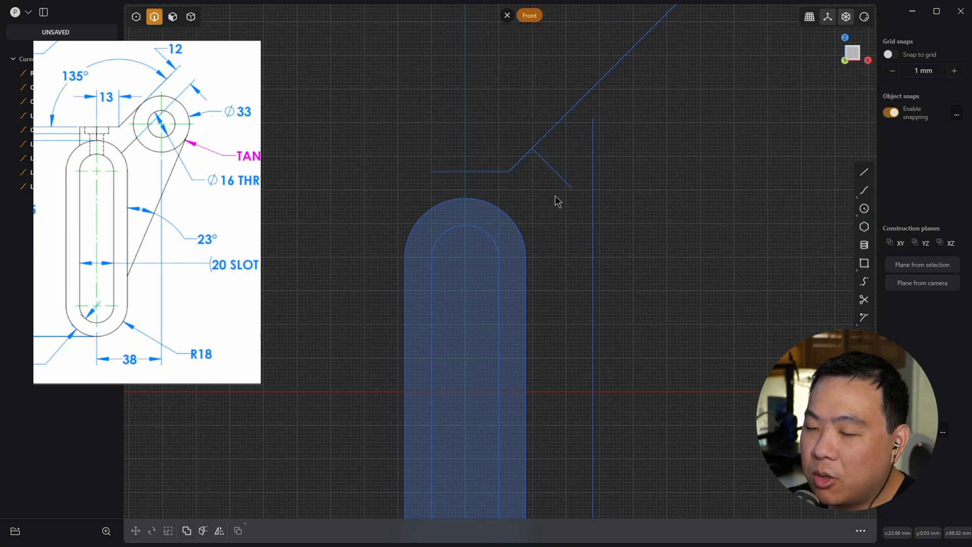
drag(571, 154, 539, 203)
click(567, 154)
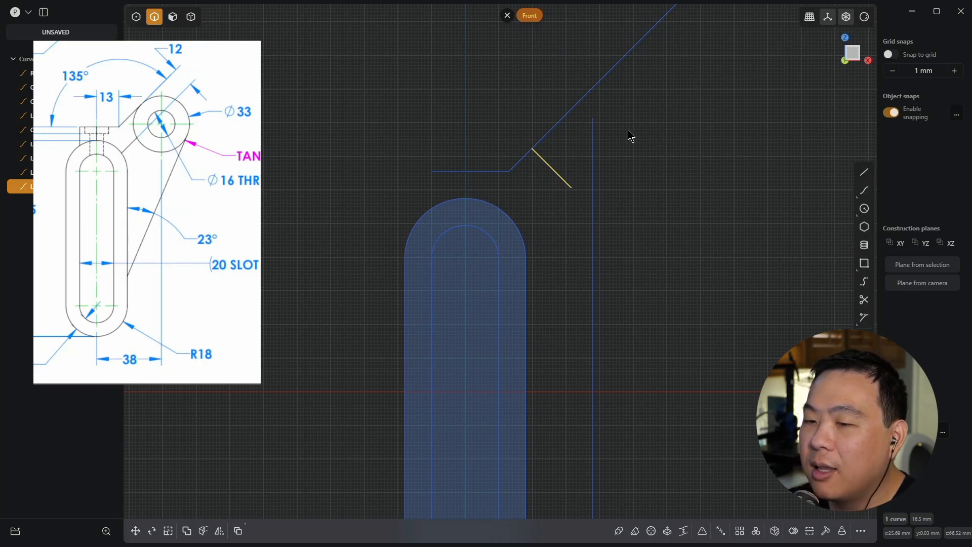
click(676, 134)
Move the short perpendicular line up along the 45° line until its free end snaps onto the vertical line
click(561, 179)
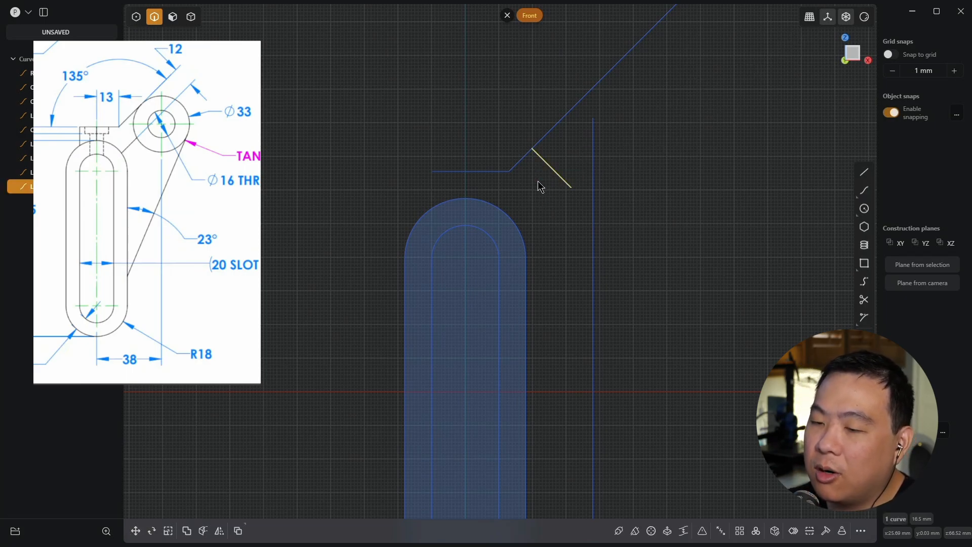
key(g)
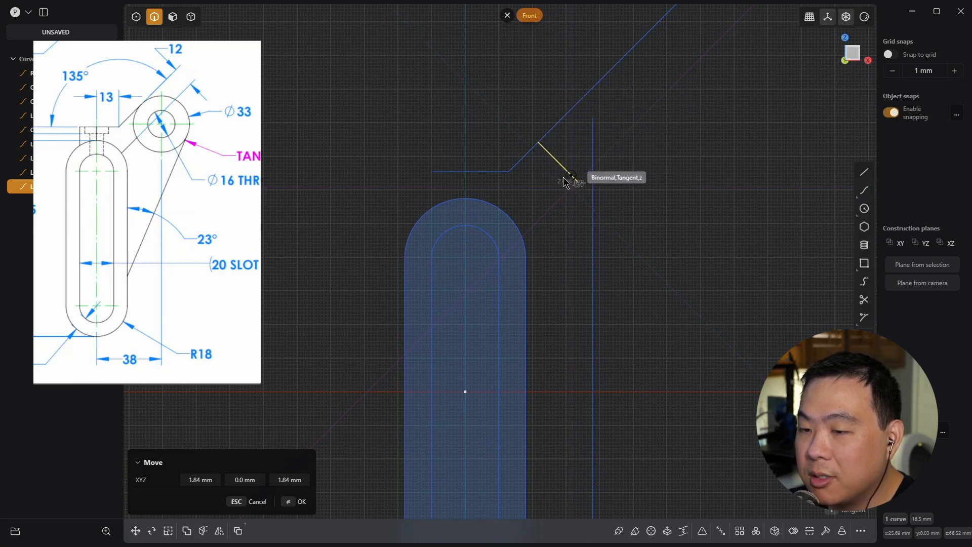
scroll(566, 183, up, 3)
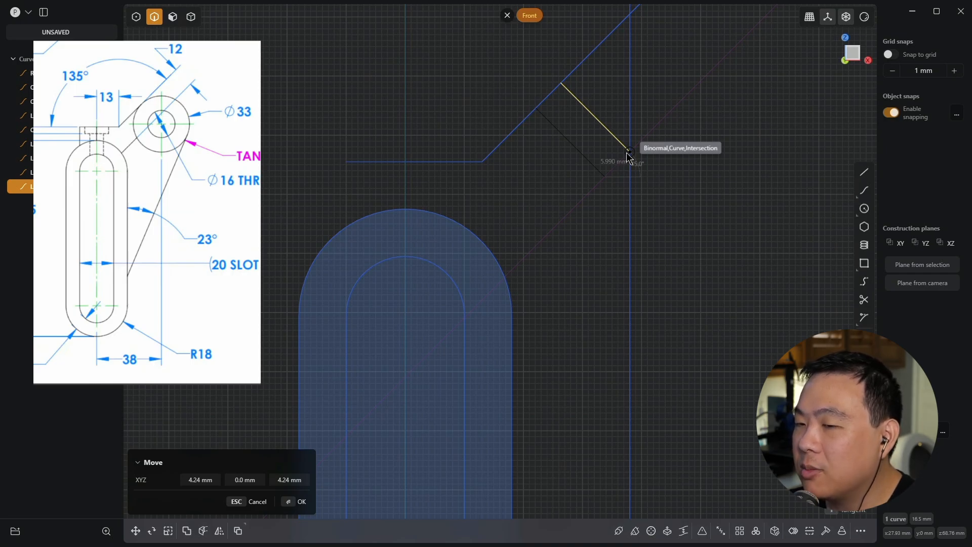
click(627, 153)
key(Return)
Draw a circle centred on the perpendicular line's free end, with its radius reaching the point where that line meets the 45° line
scroll(716, 146, down, 5)
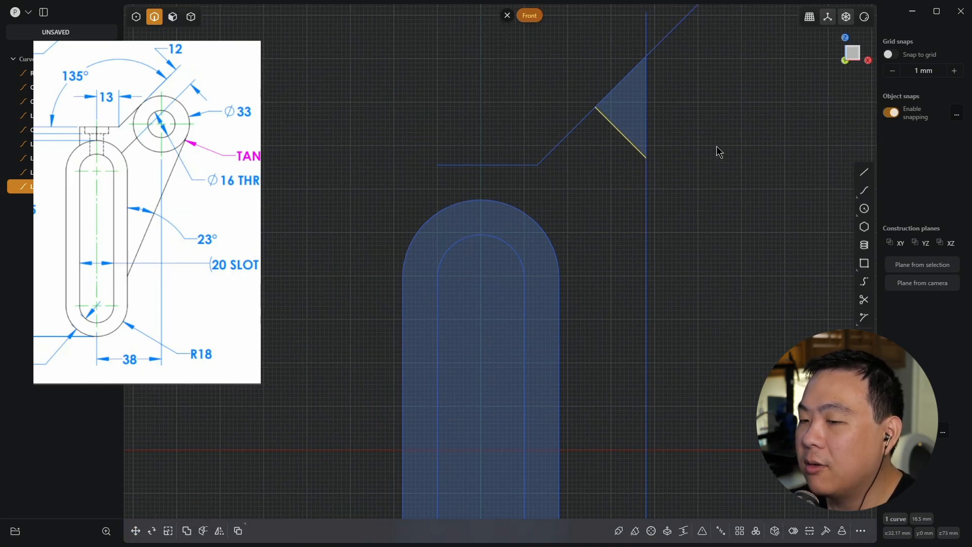
shift+middle_drag(713, 148, 651, 218)
scroll(651, 218, up, 3)
key(c)
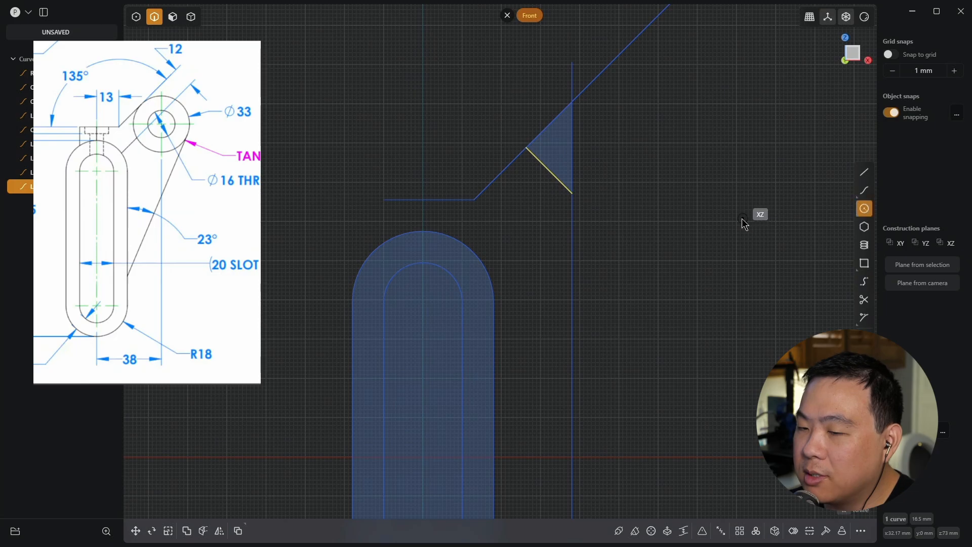
click(572, 193)
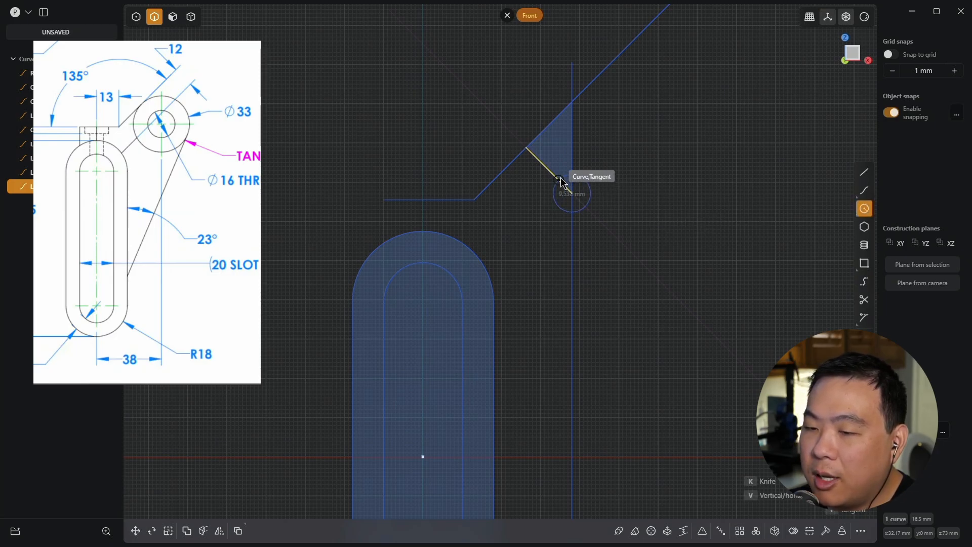
click(528, 151)
Delete the short perpendicular line and the vertical line used to locate the circle
scroll(687, 223, down, 2)
click(66, 187)
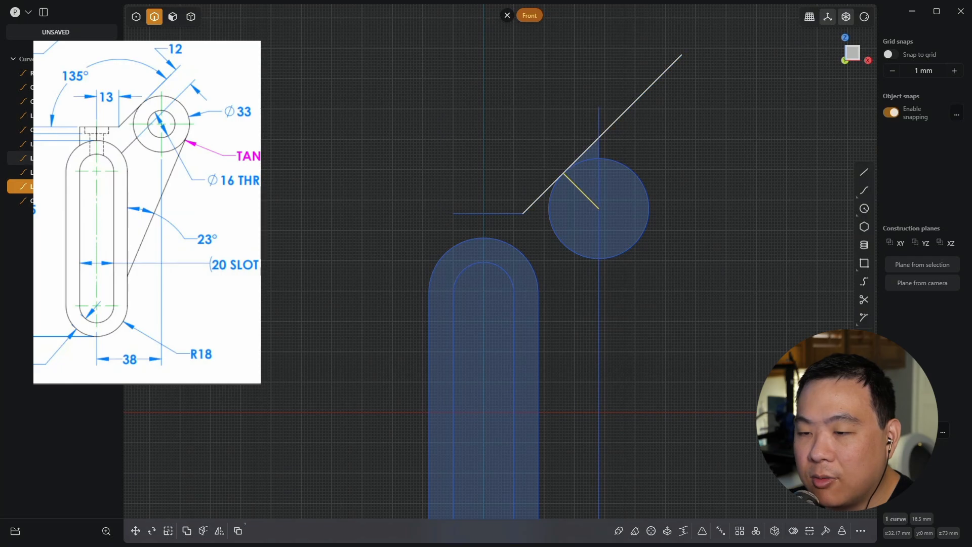
shift+click(66, 173)
key(Delete)
Draw a line about 114 mm long beside the slotted link, running upward at an angle of 90-23 degrees
scroll(630, 183, down, 3)
scroll(653, 262, up, 1)
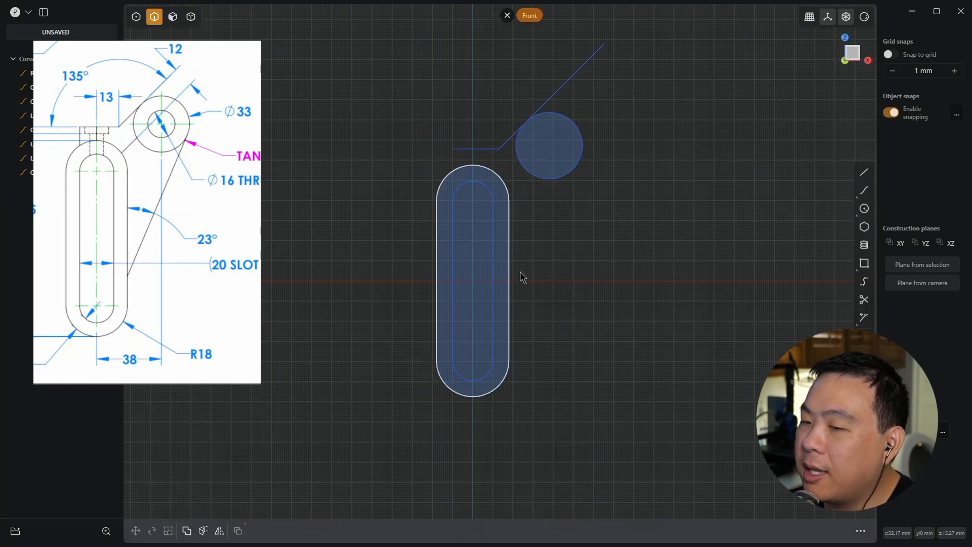
key(l)
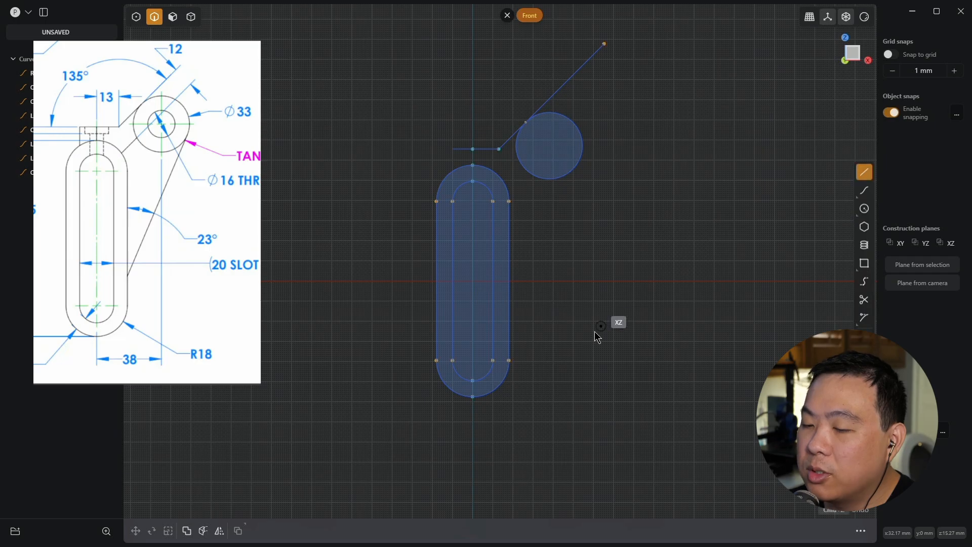
click(533, 369)
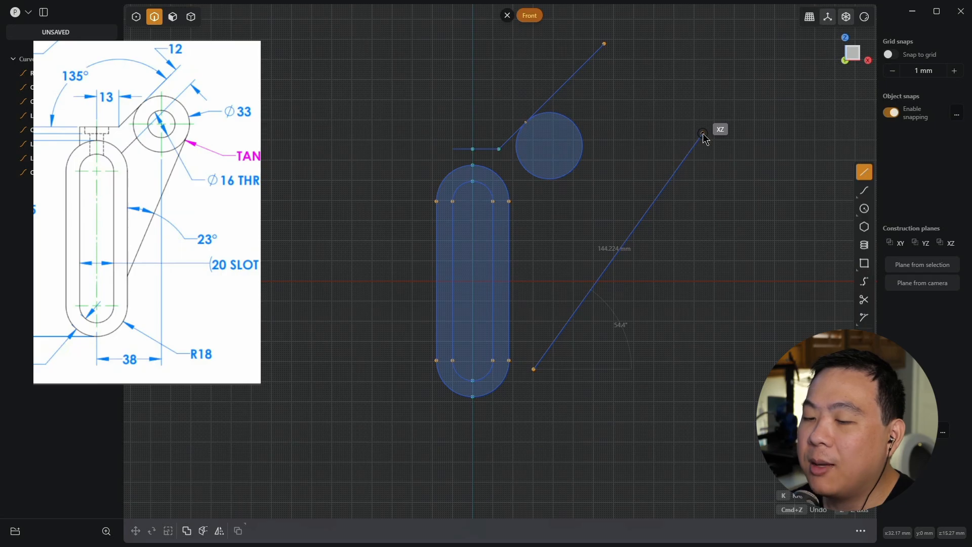
key(Tab)
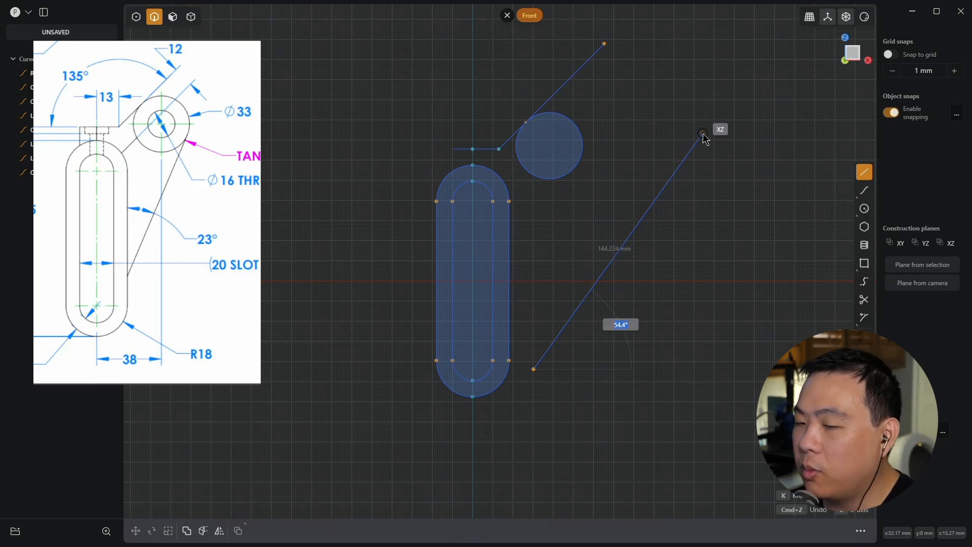
text(90-23)
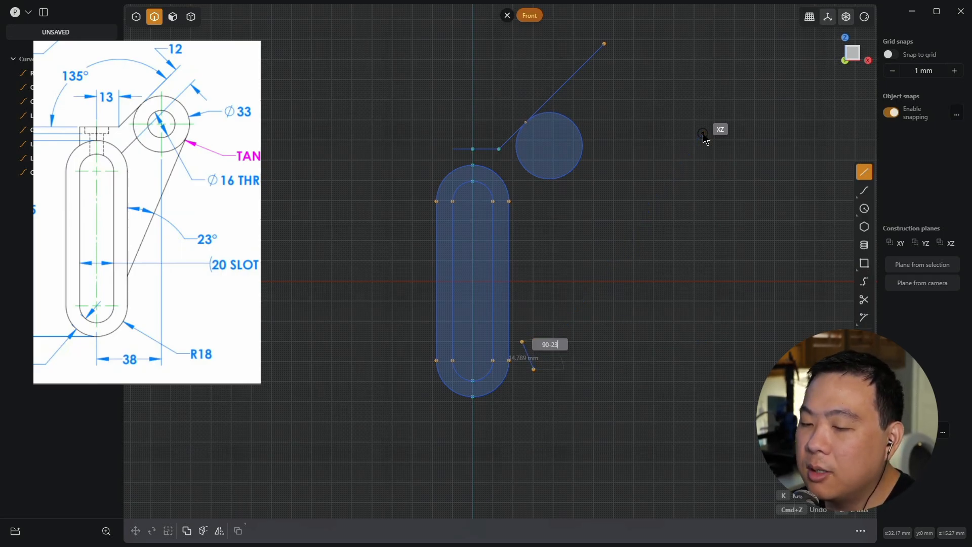
click(649, 169)
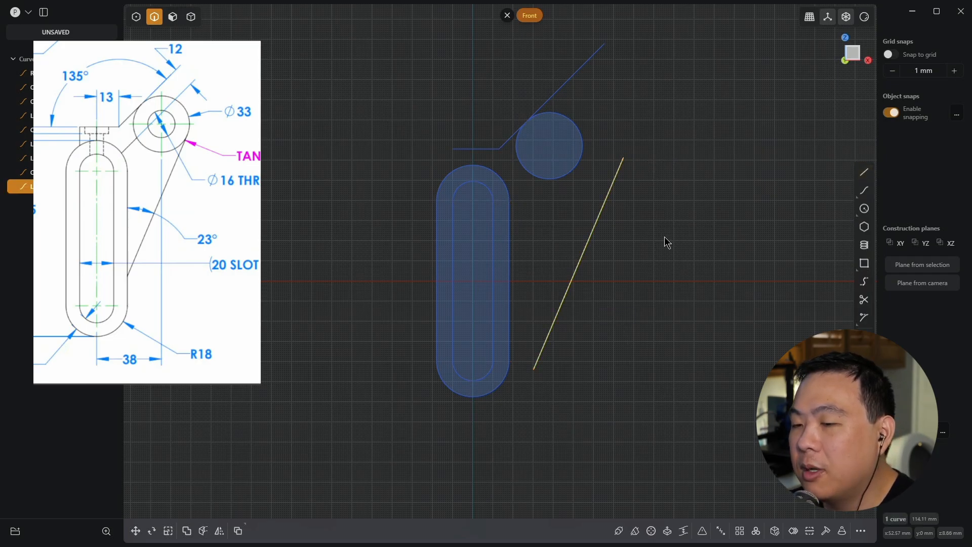
Move the new angled line by its upper end onto the right side of the 33 mm circle, tangent to it
key(g)
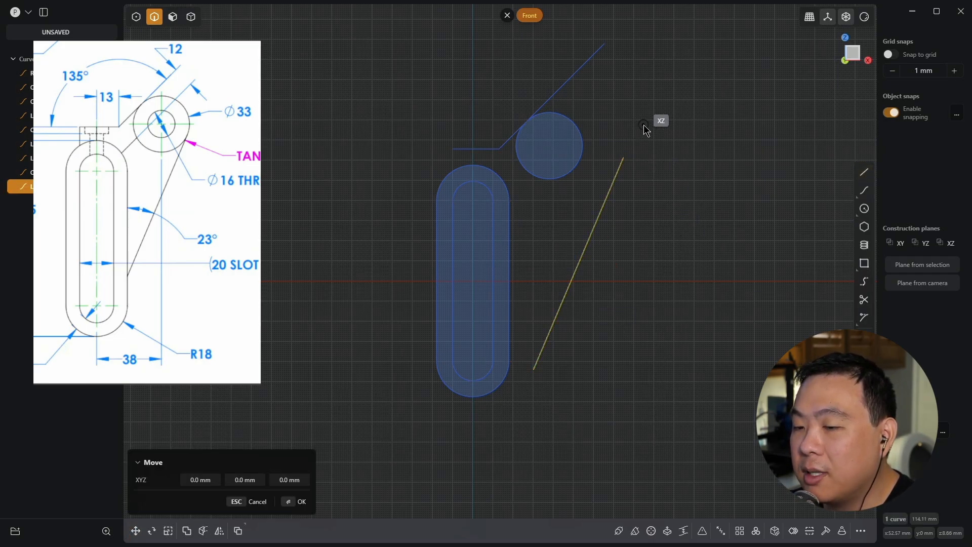
click(624, 157)
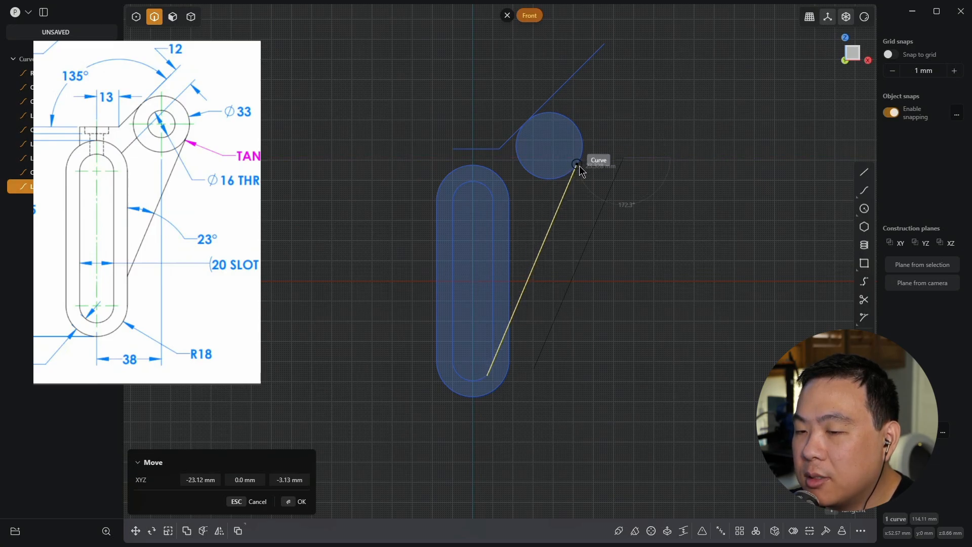
scroll(580, 166, up, 5)
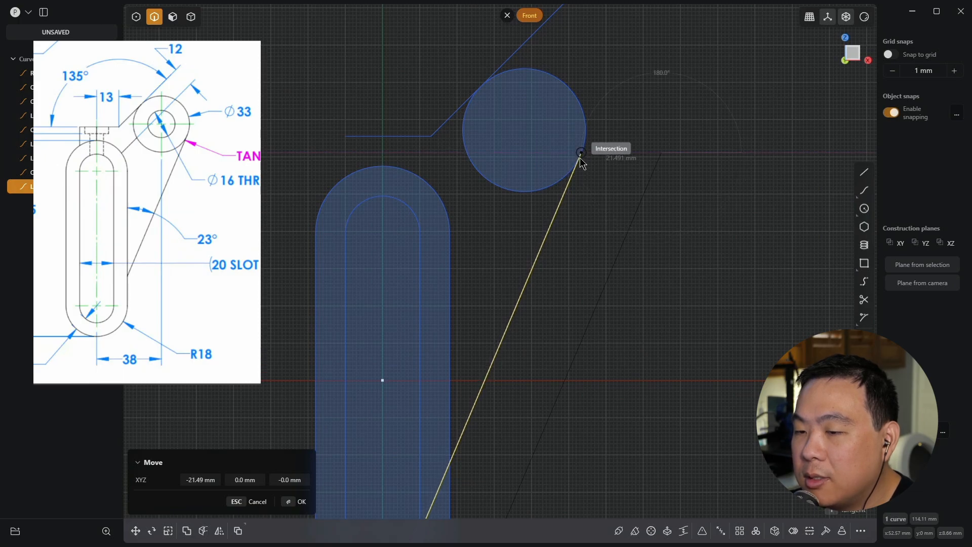
click(580, 163)
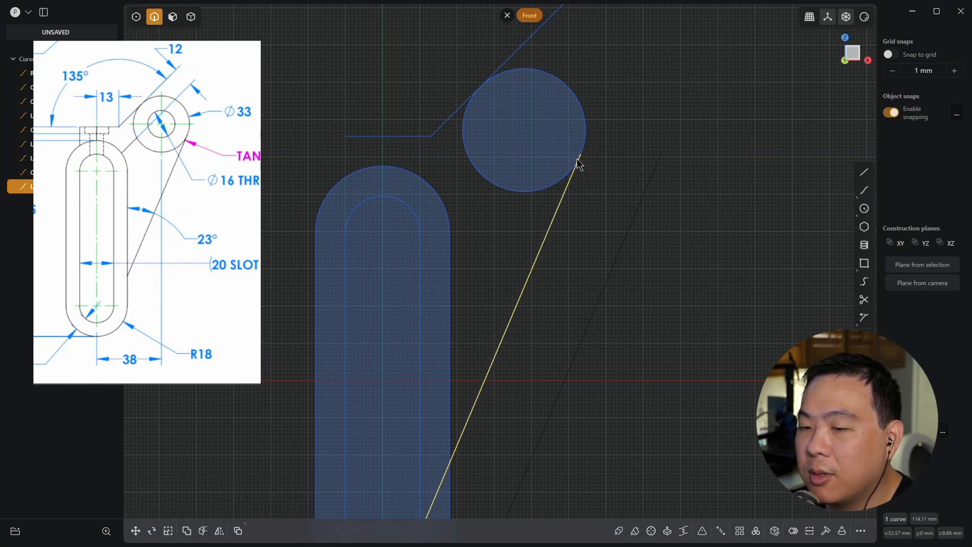
scroll(623, 265, down, 3)
scroll(621, 261, down, 3)
shift+middle_drag(584, 373, 563, 377)
scroll(590, 161, up, 6)
scroll(565, 373, down, 4)
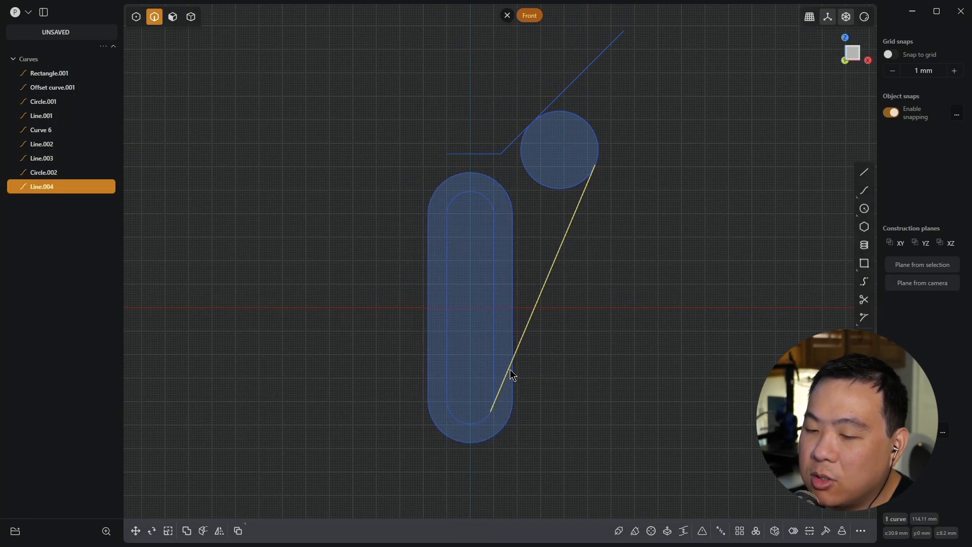
scroll(502, 381, up, 3)
key(t)
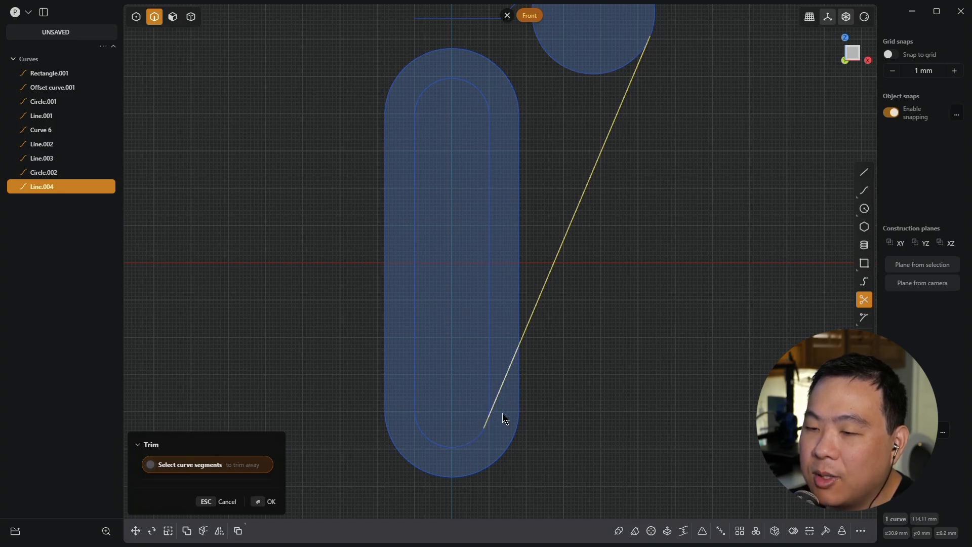
key(Escape)
scroll(642, 279, down, 5)
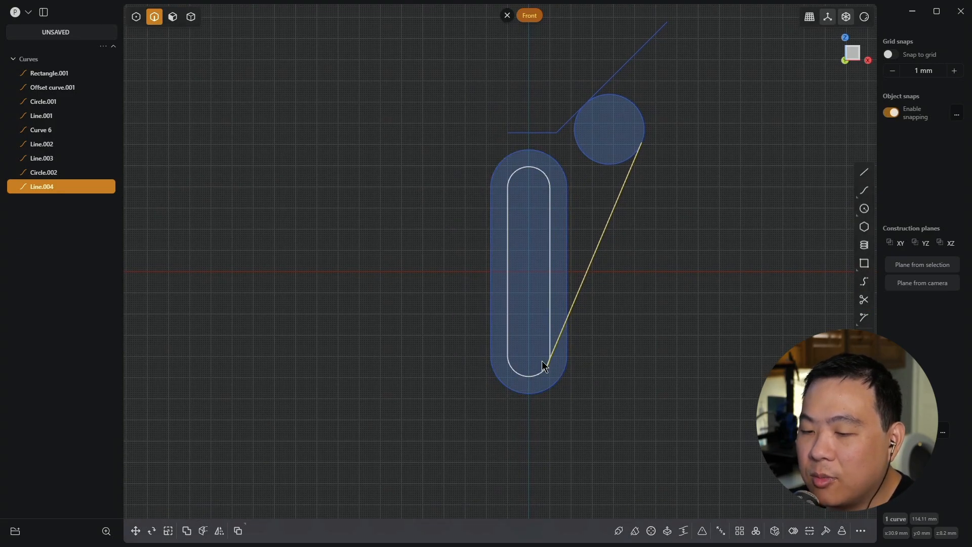
Shorten the tangent line to about 98 mm with Freestyle Scale from its end on the circle, keeping its lower end inside the link's outer band
scroll(694, 187, down, 1)
shift+middle_drag(693, 186, 755, 201)
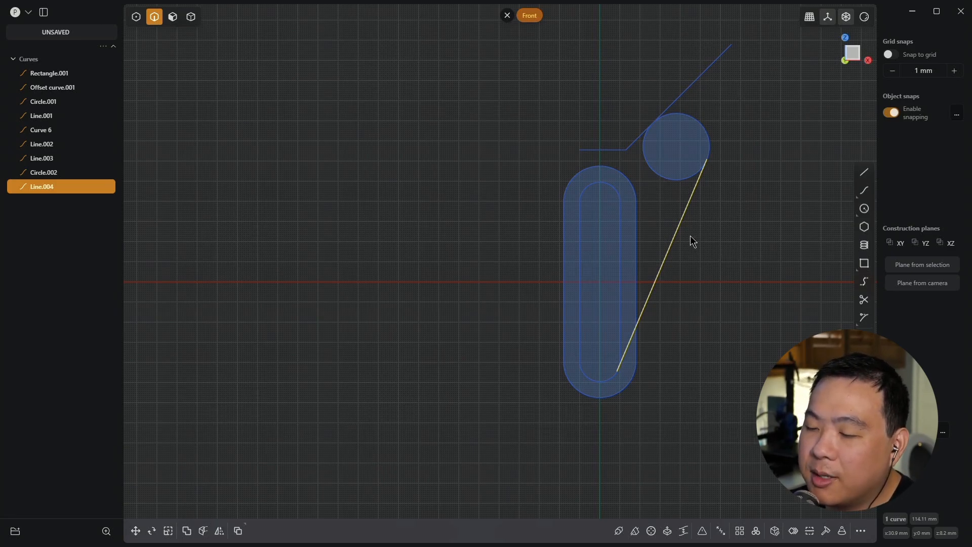
key(s)
key(s)
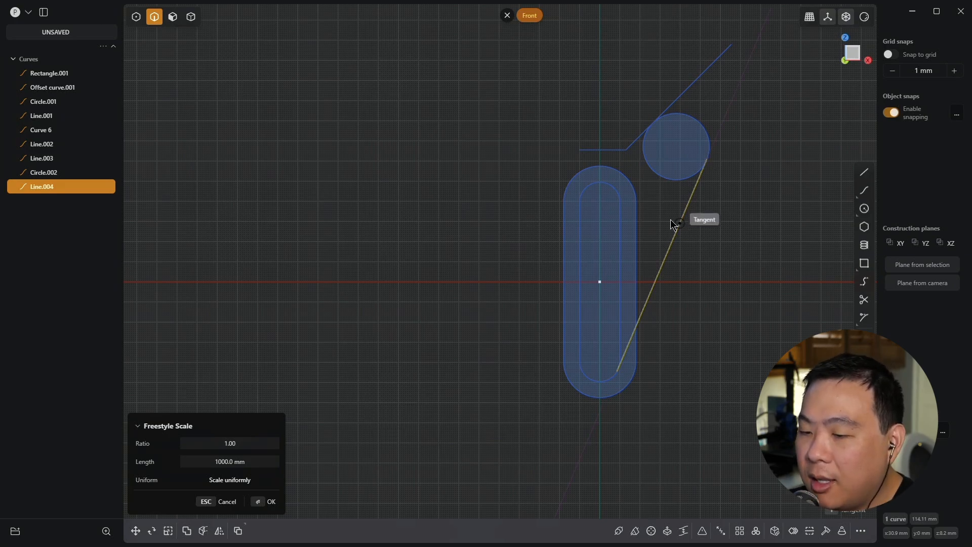
click(618, 375)
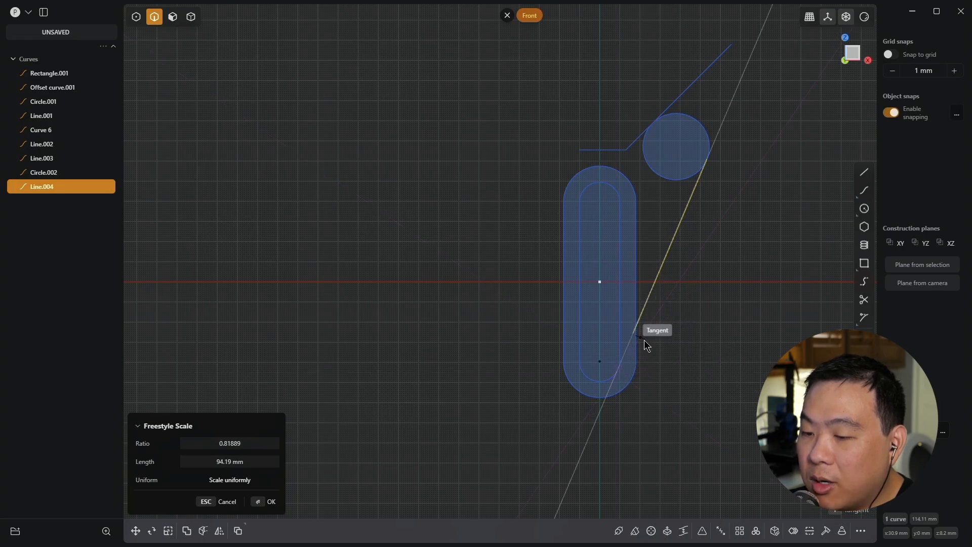
click(640, 345)
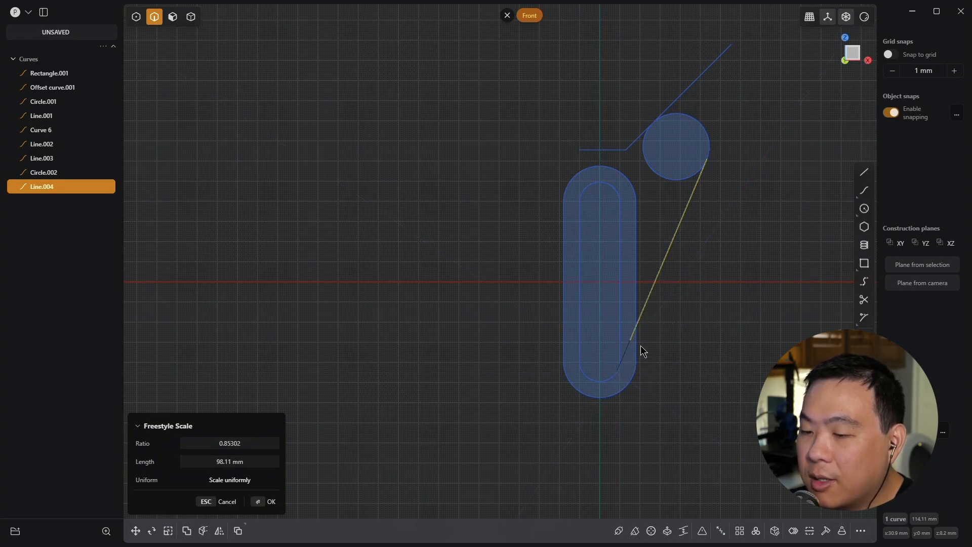
right_click(673, 344)
scroll(744, 304, up, 8)
click(753, 186)
Offset the 45° line 12 mm toward the circle
scroll(754, 185, down, 3)
shift+middle_drag(754, 185, 704, 270)
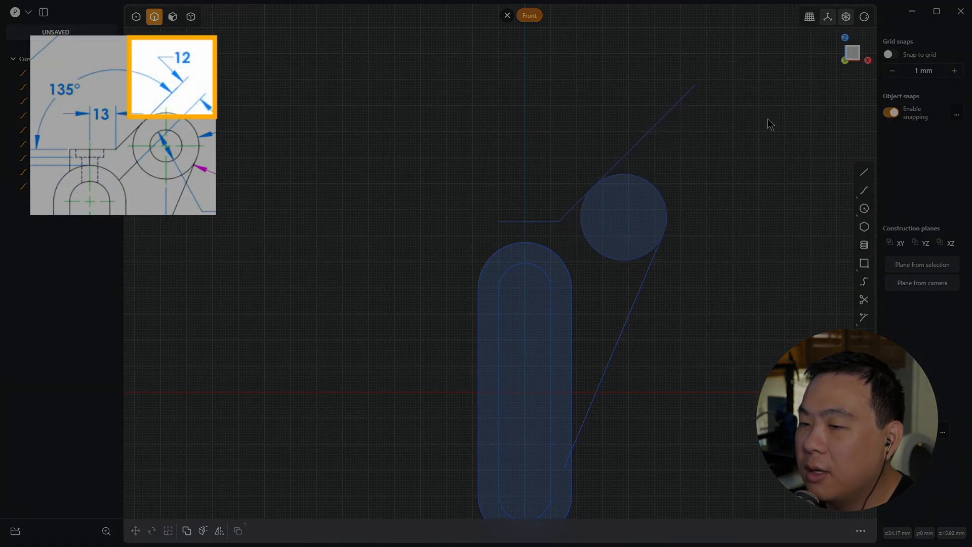
drag(735, 138, 632, 86)
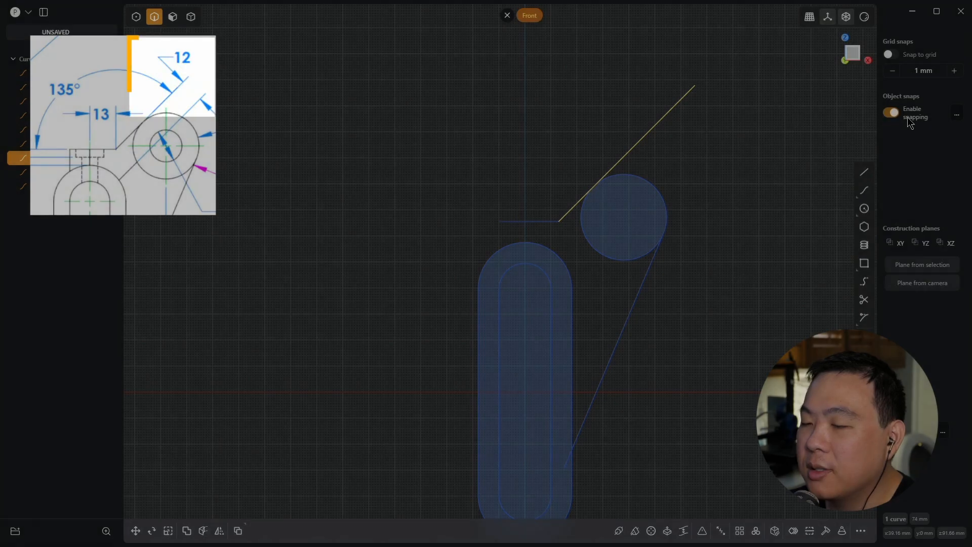
key(o)
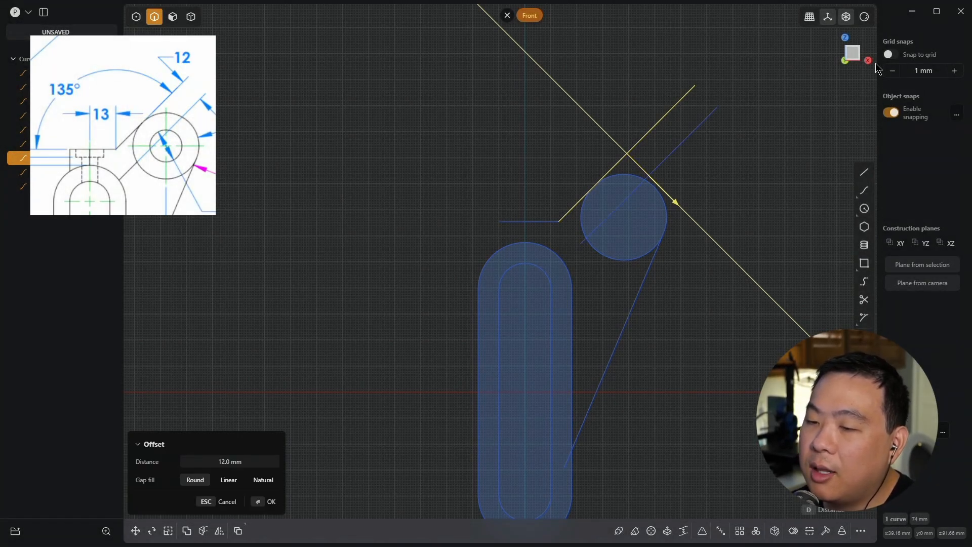
key(Return)
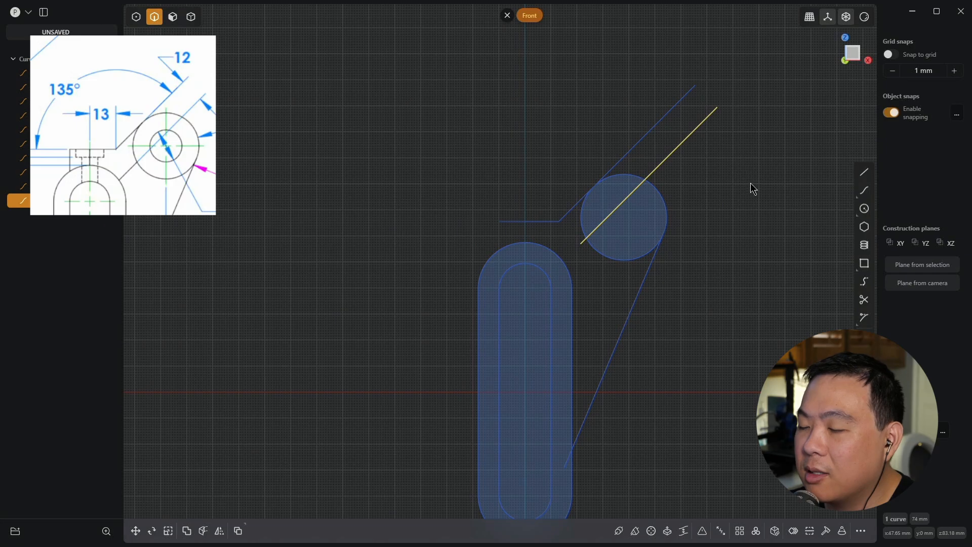
Scale the offset line uniformly by about 1.29 so its lower end reaches into the link's rounded top, and clear the selection
key(s)
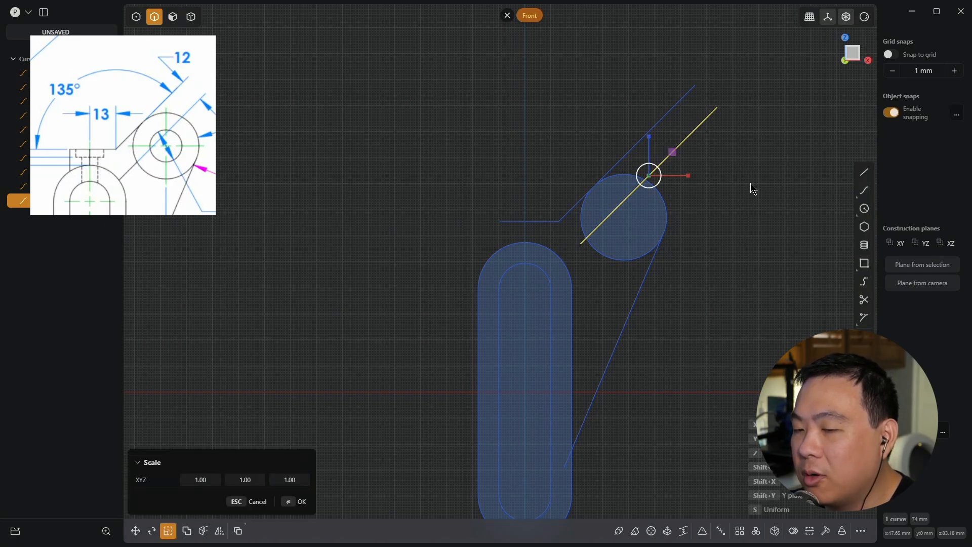
key(s)
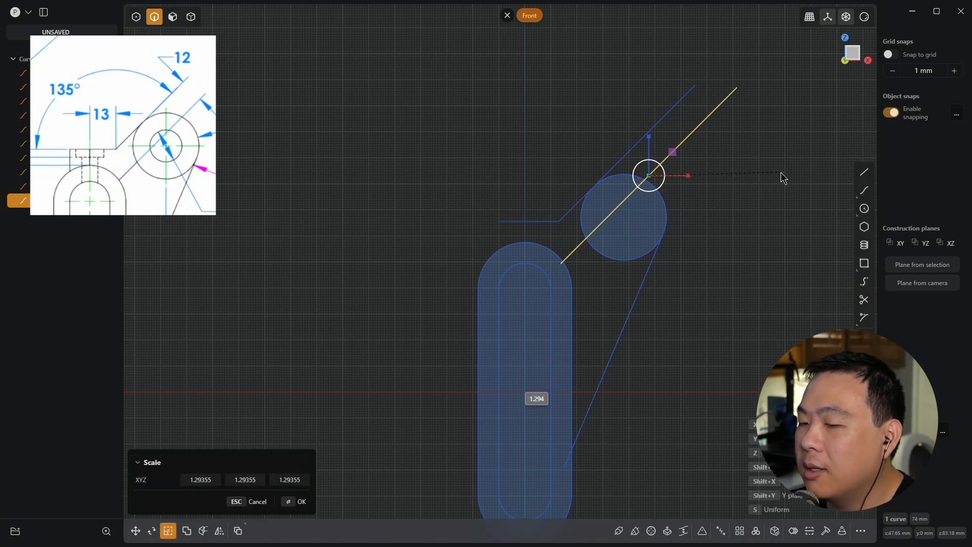
click(780, 172)
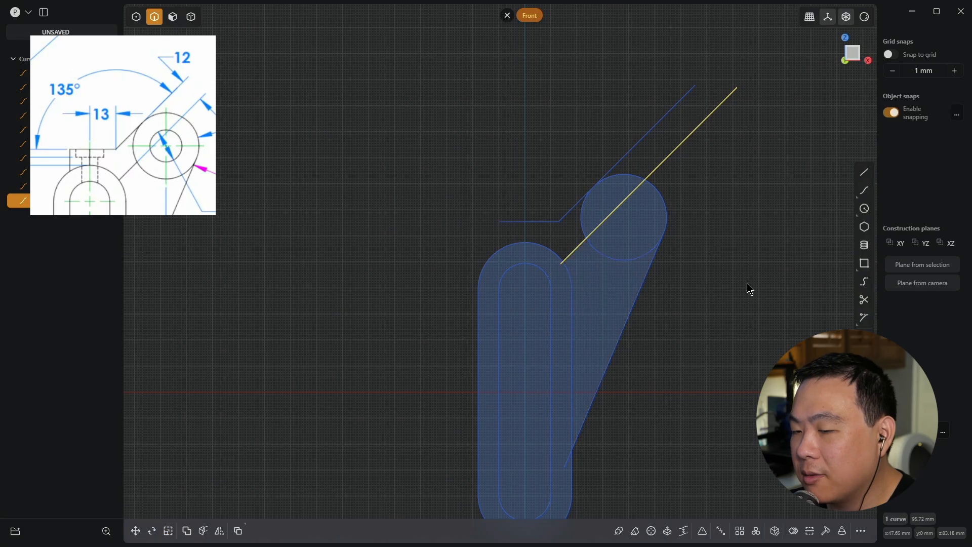
key(Escape)
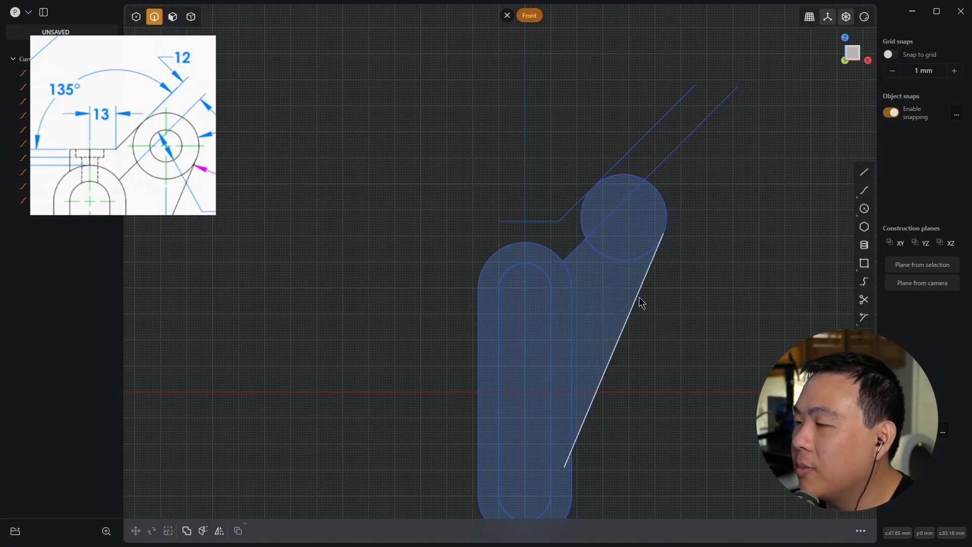
Draw a vertical line about 13.55 mm long from the lower end of the upper 45° line down to the link's outer arc
shift+middle_drag(739, 326, 809, 296)
middle_drag(773, 242, 706, 278)
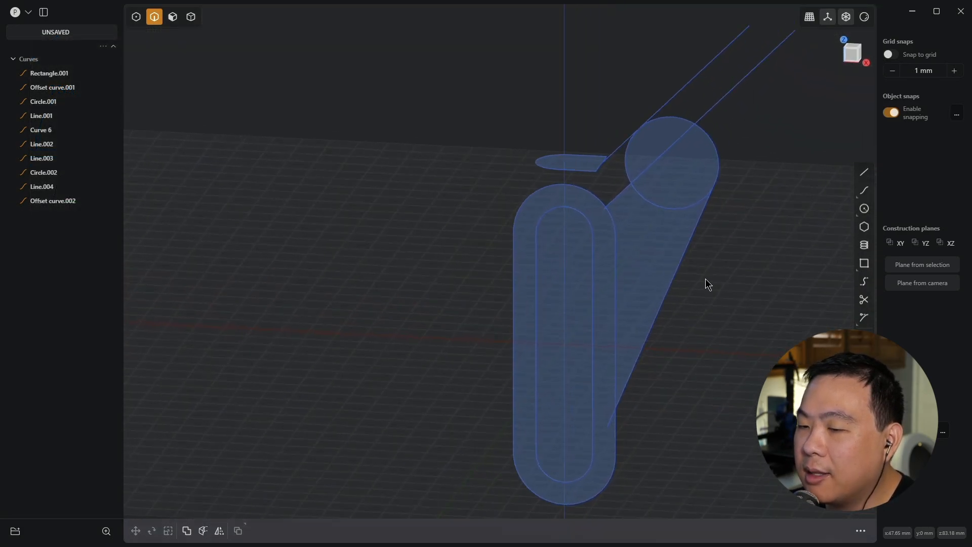
scroll(683, 259, up, 3)
key(shift+a)
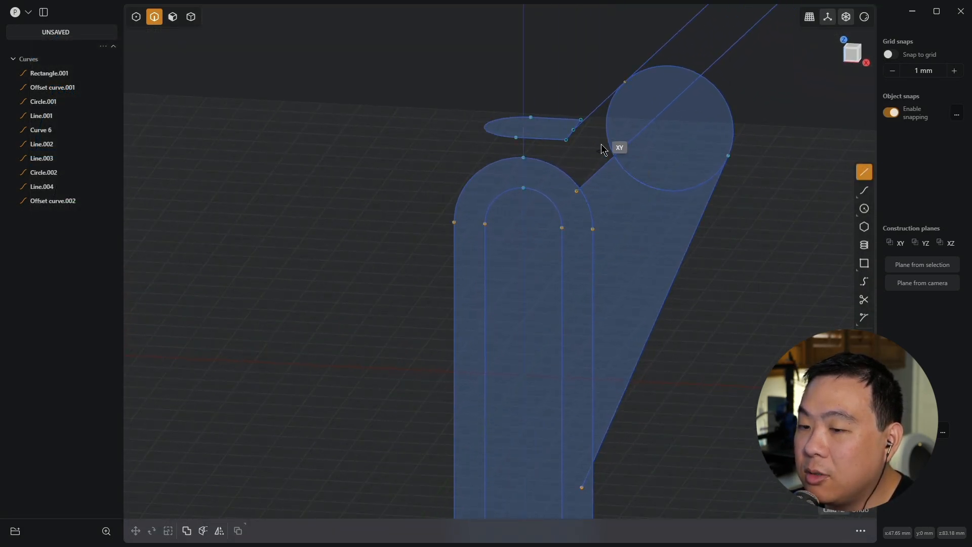
click(575, 133)
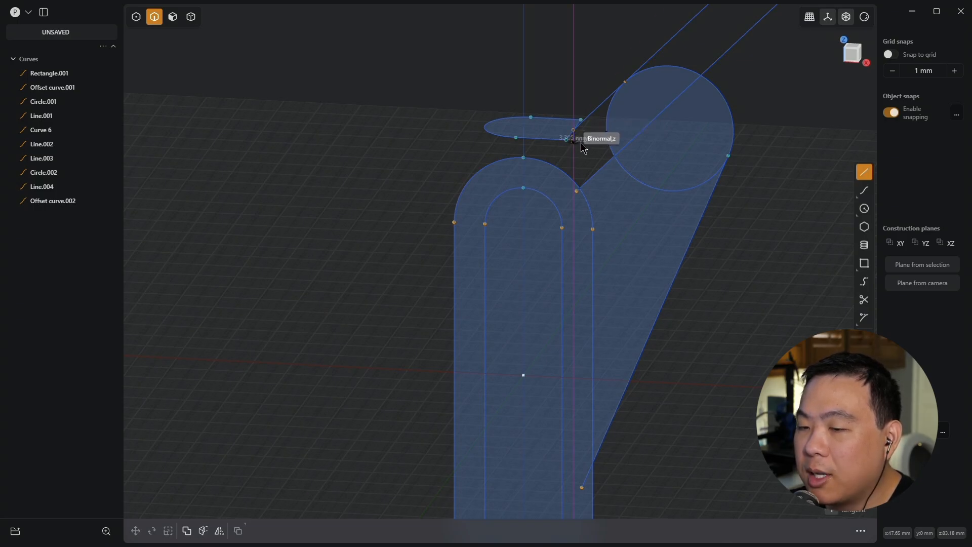
key(KP_1)
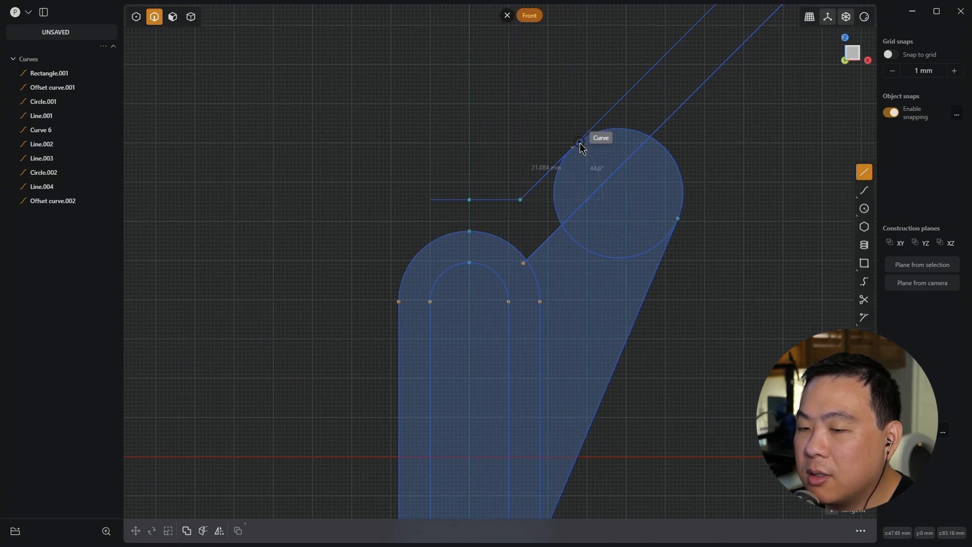
click(521, 253)
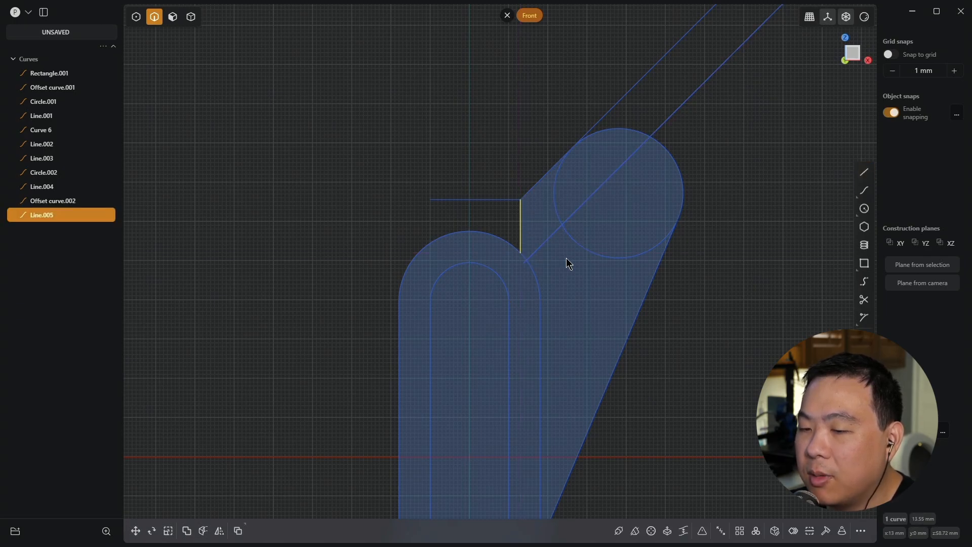
Extrude the link's outer band and the upper circle symmetrically, 12.5 mm to each side of the sketch plane
middle_drag(754, 286, 706, 315)
scroll(733, 305, down, 4)
click(707, 314)
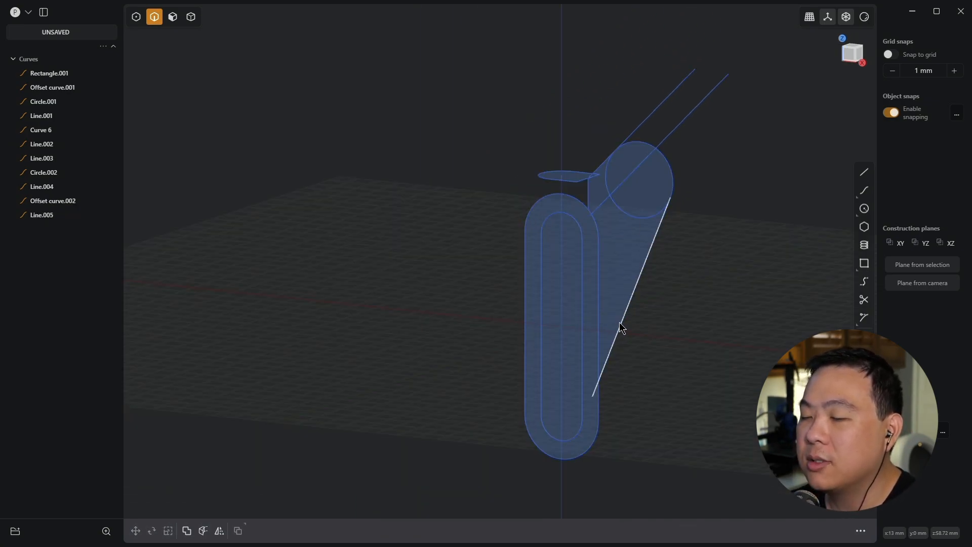
key(3)
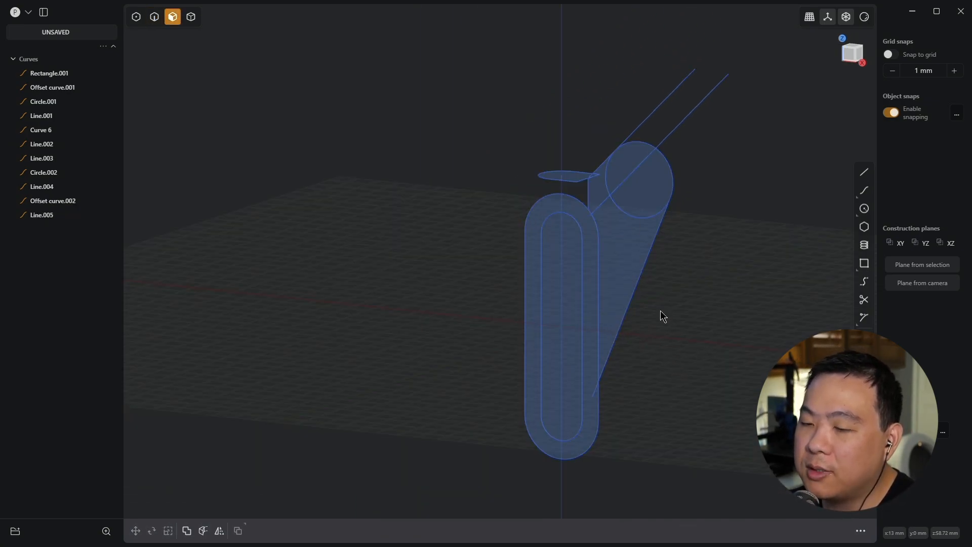
click(591, 254)
key(e)
click(648, 188)
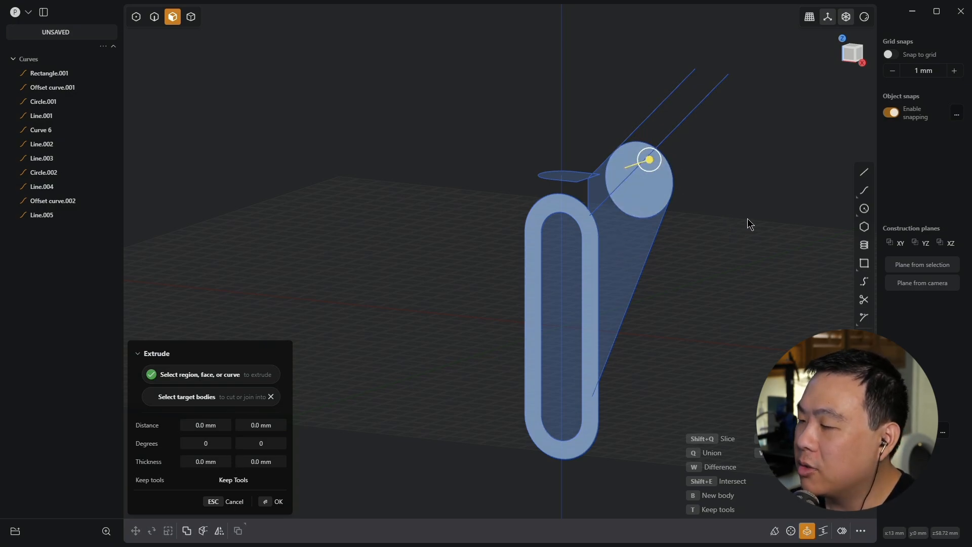
text(d25/2)
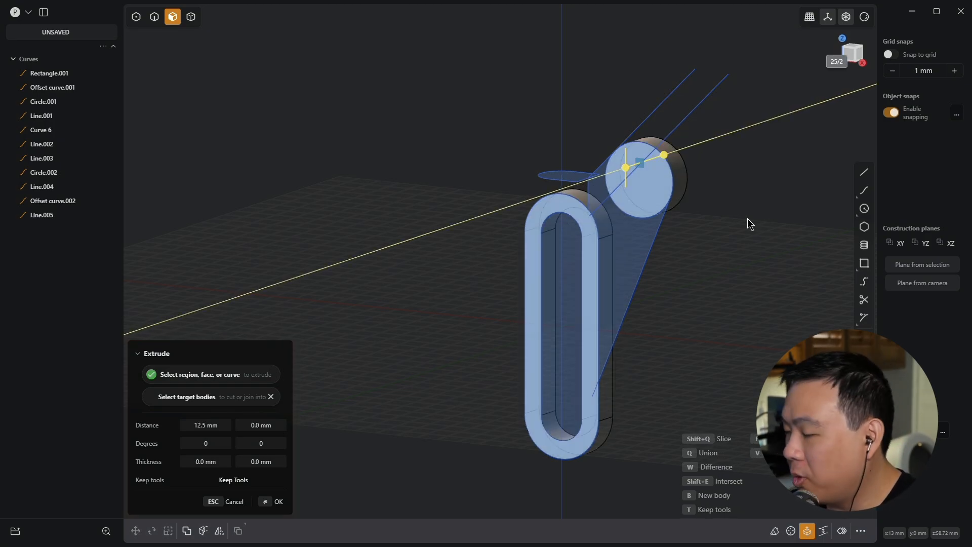
text(v)
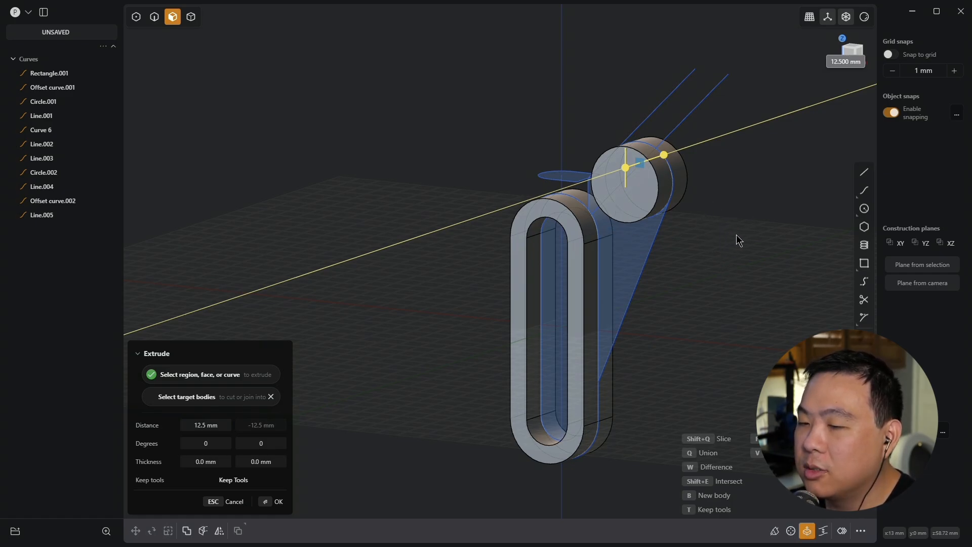
key(Return)
Extrude the rounded tab profile above the link about 15.5 mm downward into the link's rounded top
middle_drag(736, 235, 744, 242)
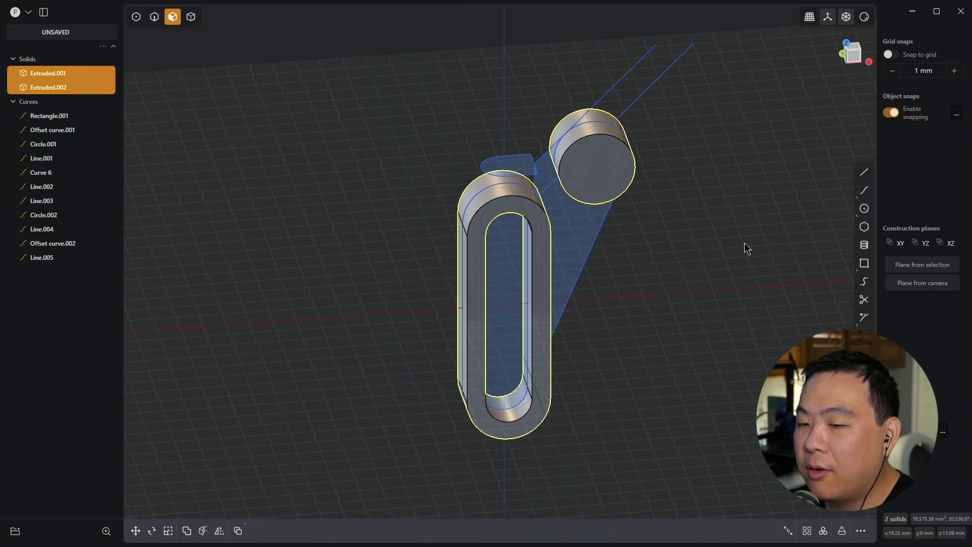
click(526, 174)
key(e)
key(KP_1)
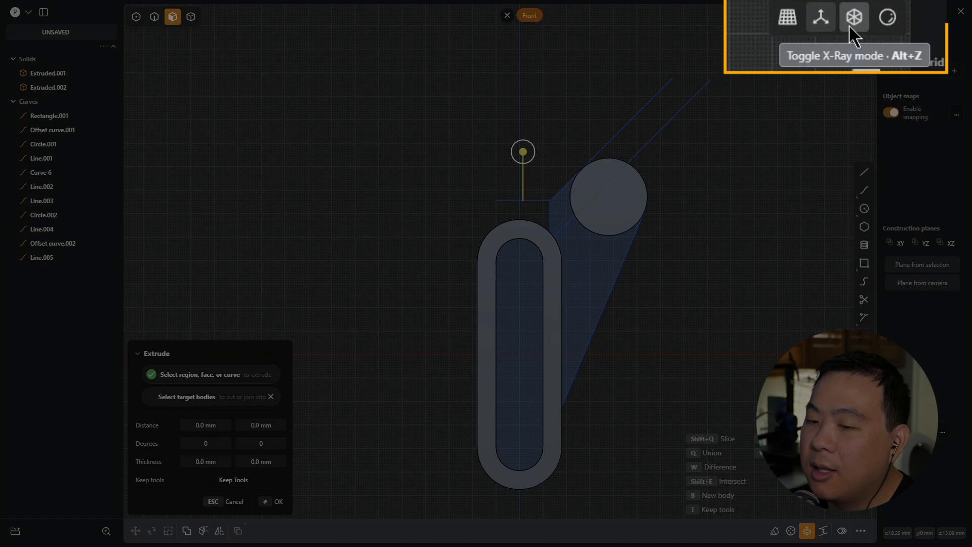
click(846, 17)
drag(527, 162, 515, 199)
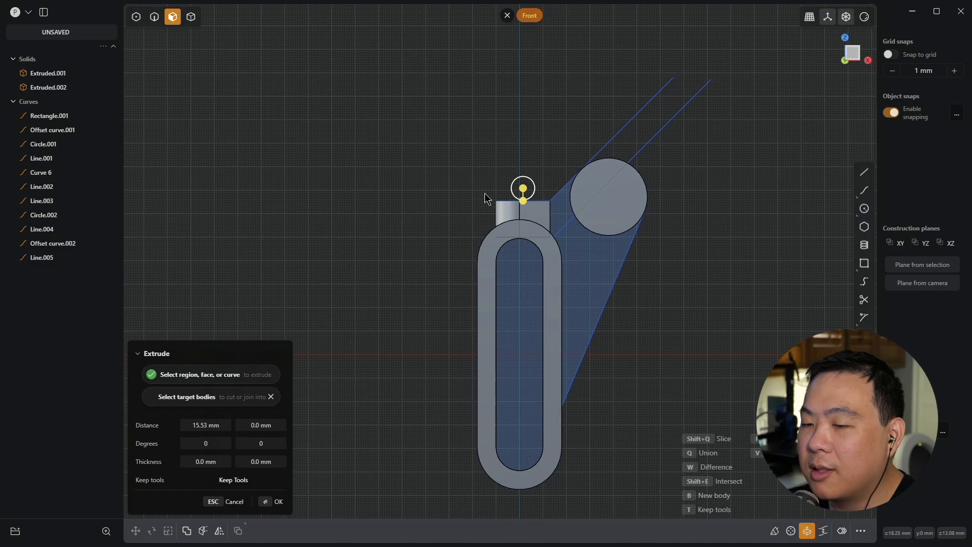
key(Return)
Extrude the triangular web region between the link and the round boss symmetrically, 4 mm to each side
middle_drag(454, 186, 787, 242)
click(685, 218)
key(e)
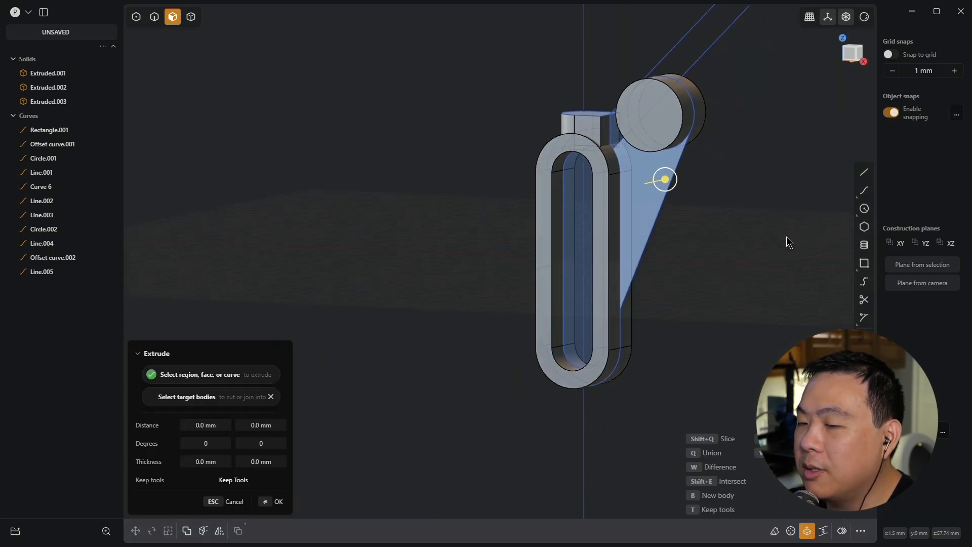
text(d)
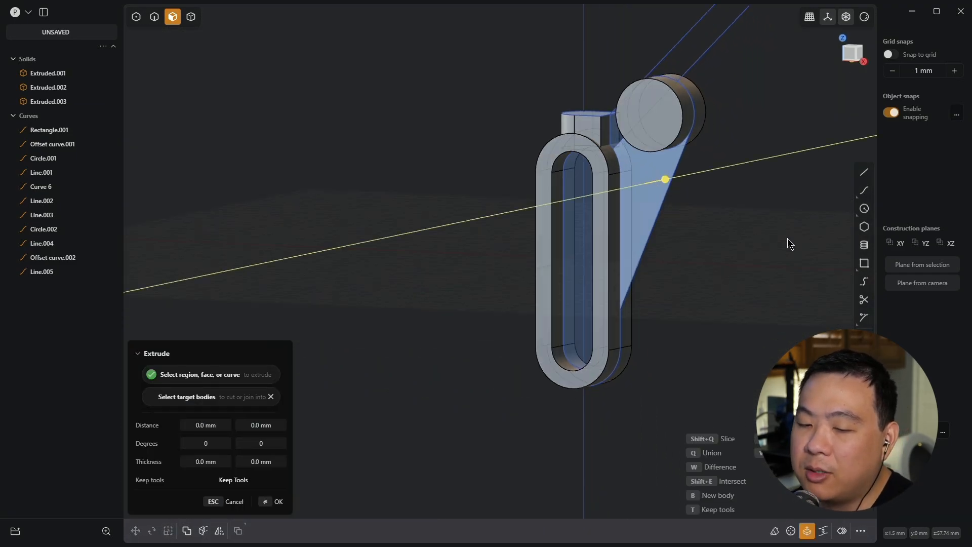
text(4)
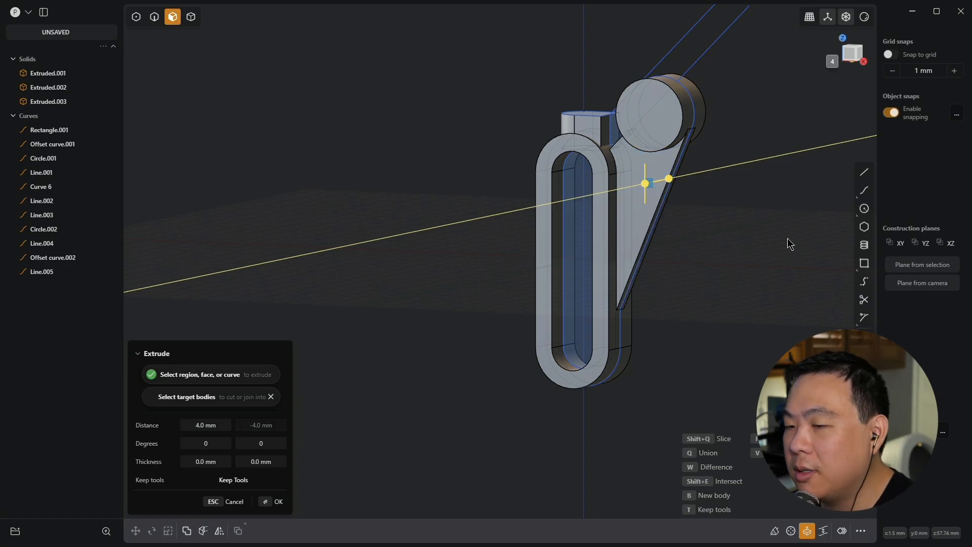
key(Return)
Extrude the 45° arm region between the tab and the round boss symmetrically, 10 mm to each side, matching the tab's edge
middle_drag(788, 238, 833, 185)
scroll(711, 127, up, 5)
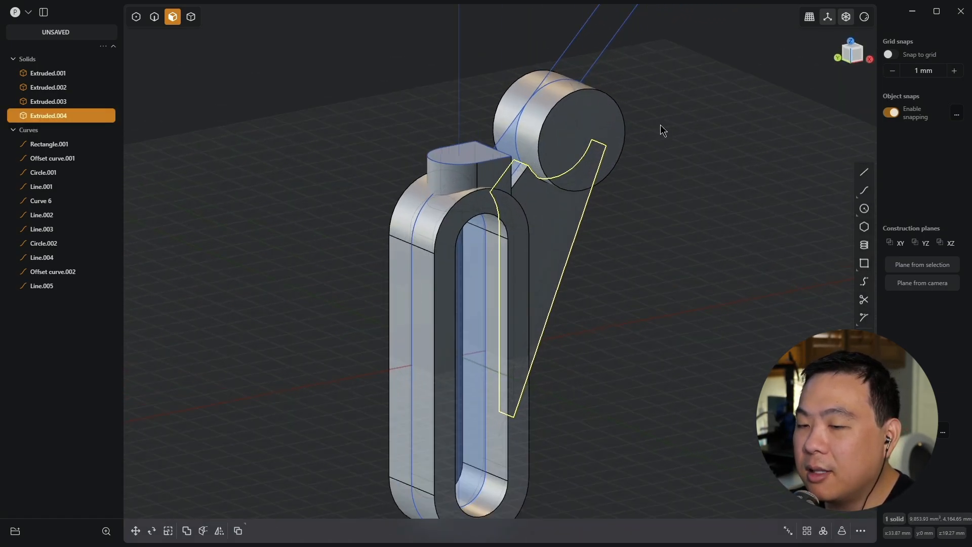
click(496, 146)
key(e)
middle_drag(704, 56, 712, 126)
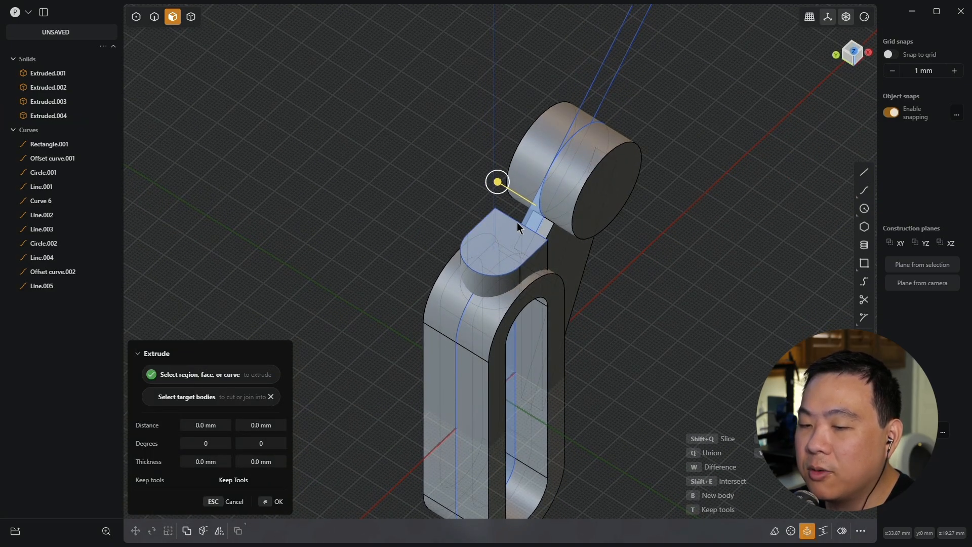
key(d)
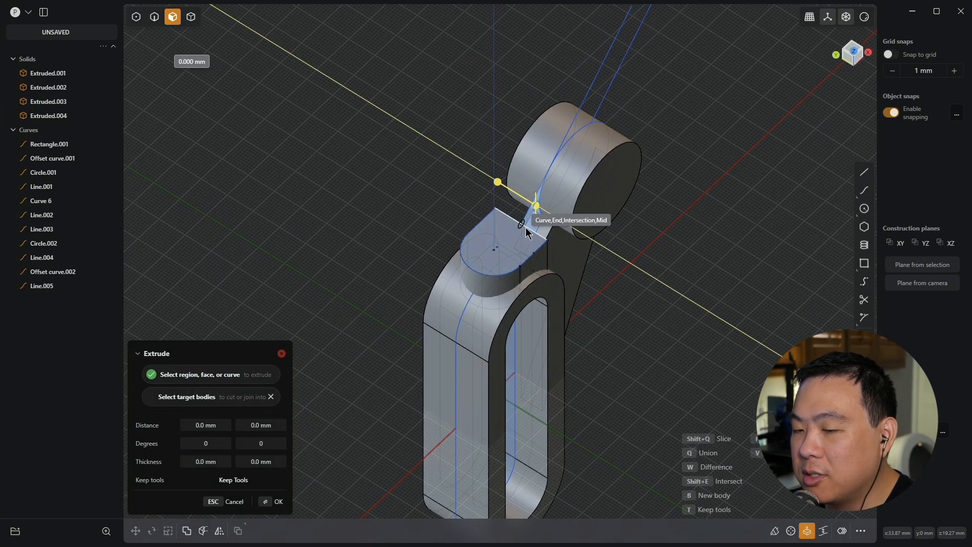
click(542, 261)
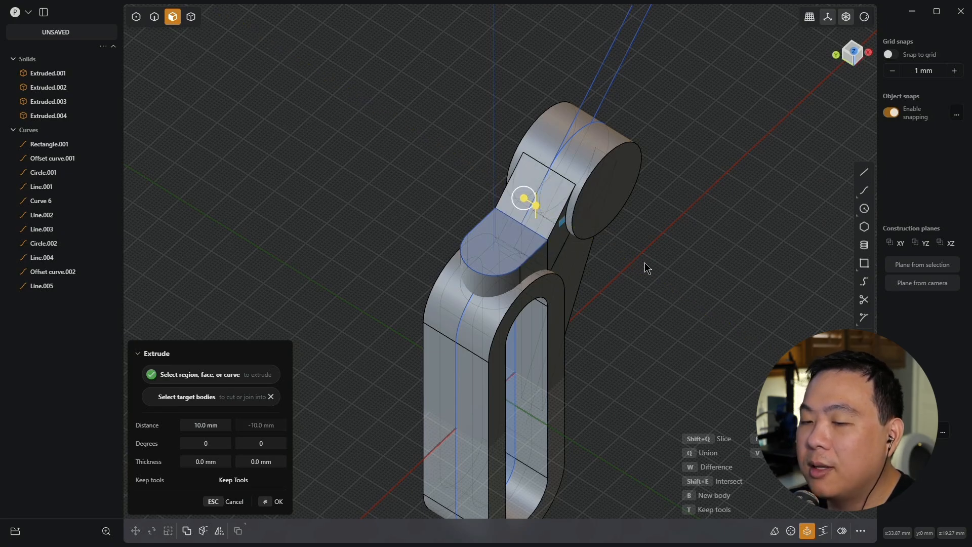
key(Return)
Join all the extruded solids into a single body with a Boolean union
scroll(718, 260, down, 2)
click(720, 260)
middle_drag(720, 260, 666, 100)
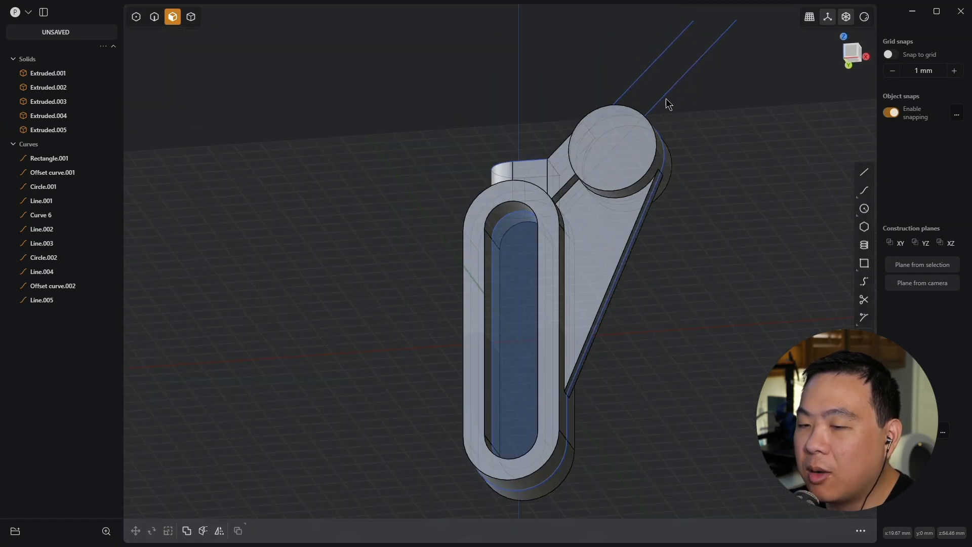
key(ctrl+a)
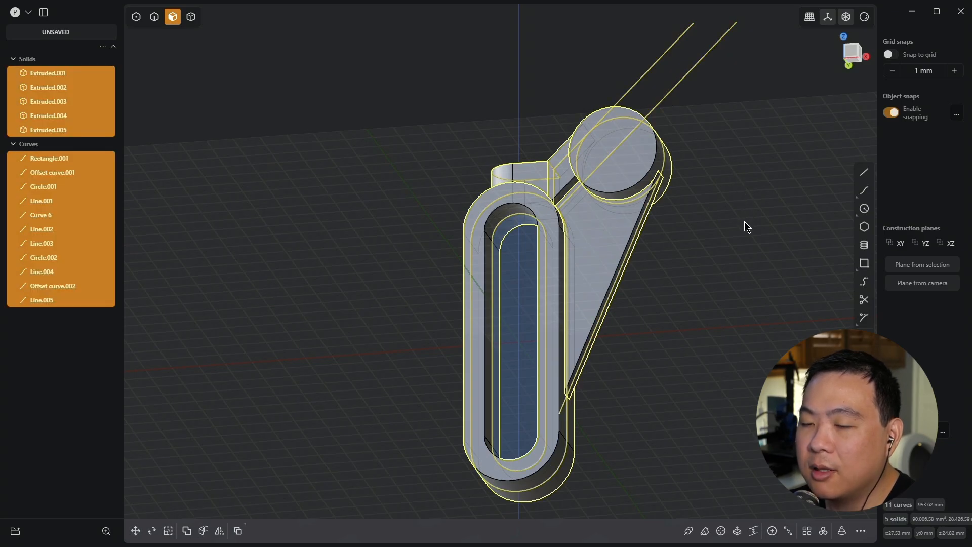
key(b)
key(Return)
middle_drag(733, 223, 733, 252)
key(KP_1)
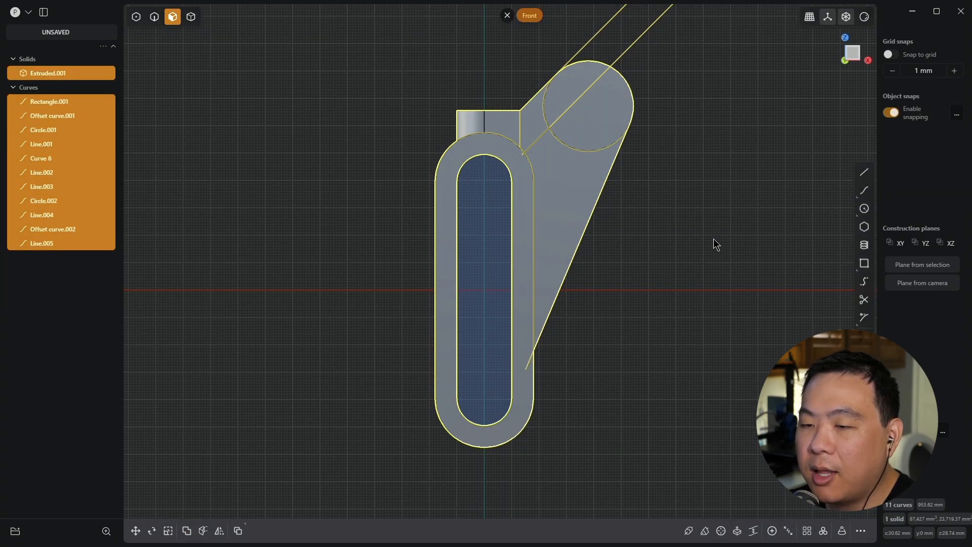
Delete all sketch curves, keeping only the solid
click(738, 238)
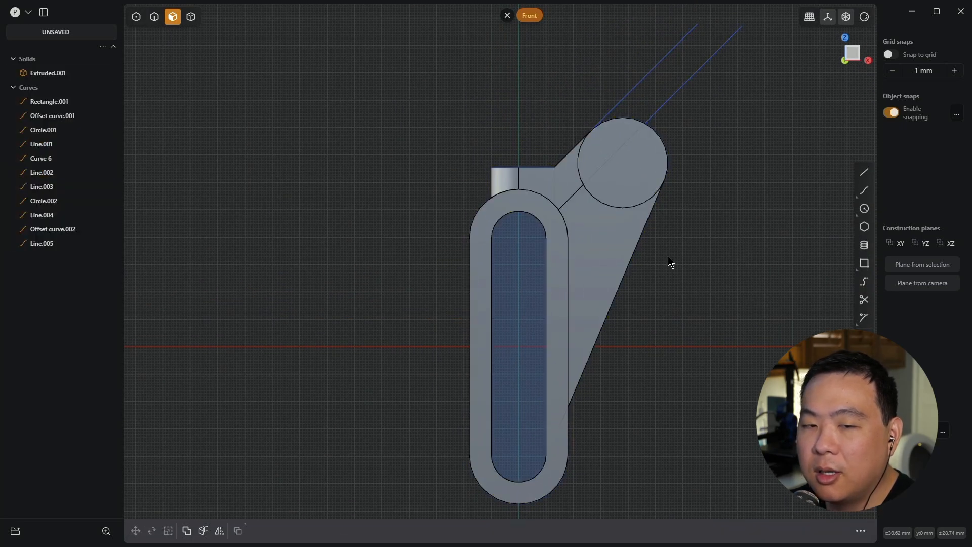
key(ctrl+a)
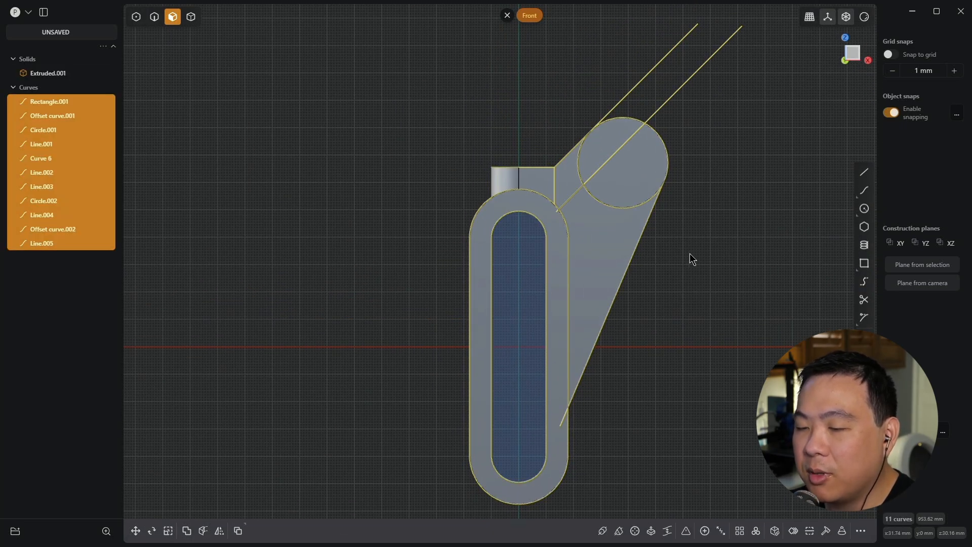
key(Delete)
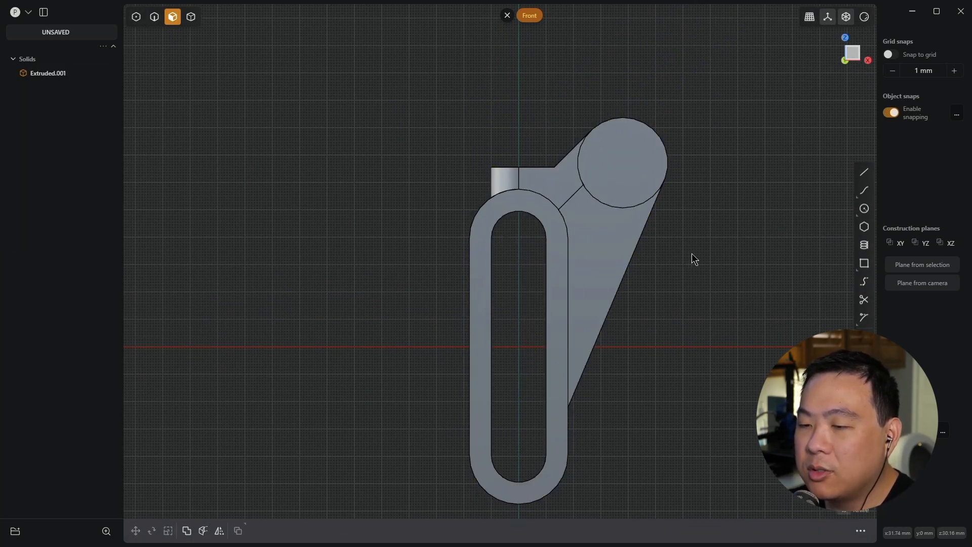
Draw a 16 mm diameter circle centred on the front face of the round boss
key(c)
click(622, 163)
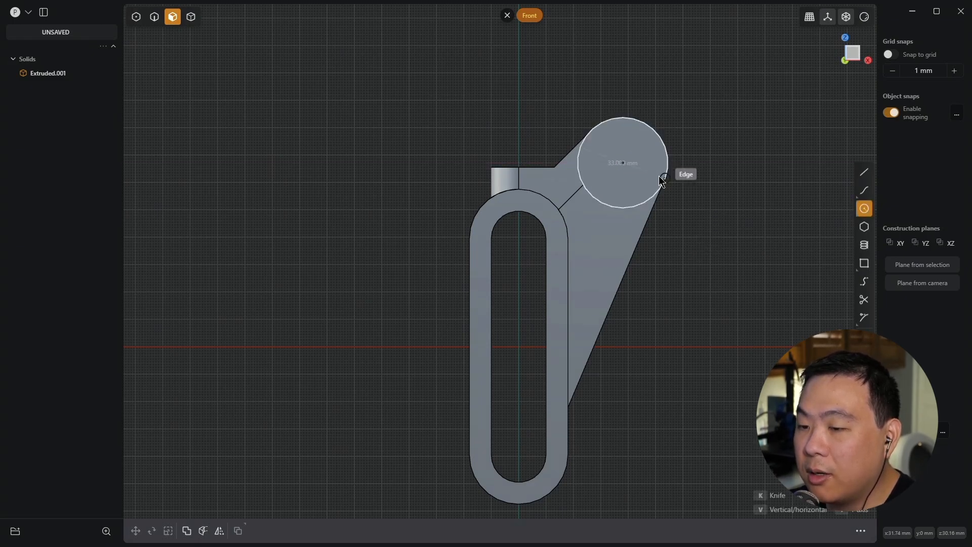
text(16)
key(Return)
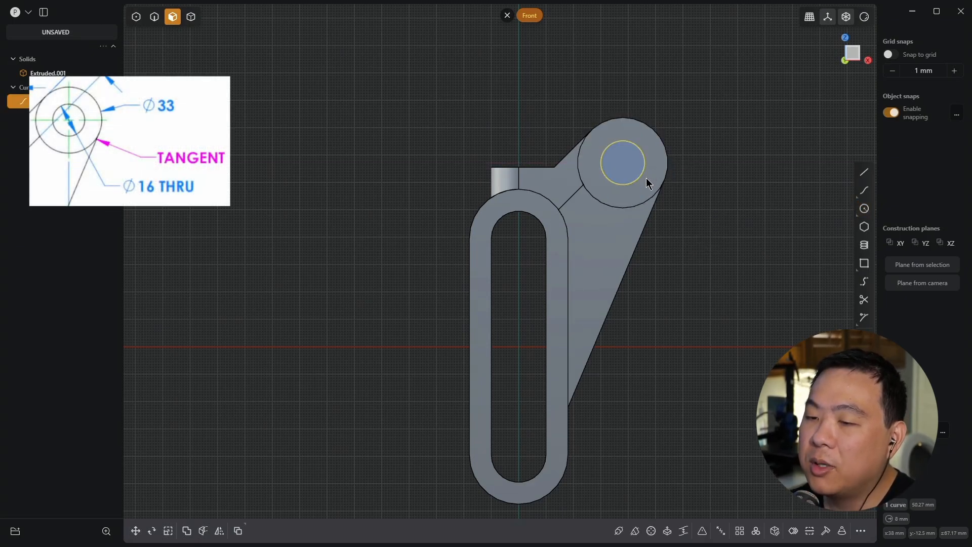
Cut the body with the 16 mm circle and delete the separated core to leave a through hole
key(c)
click(620, 233)
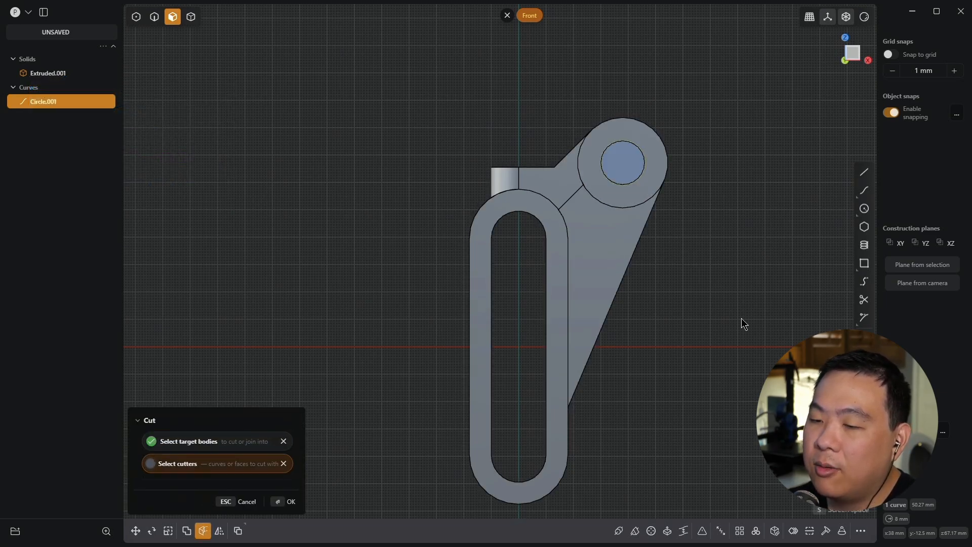
key(Return)
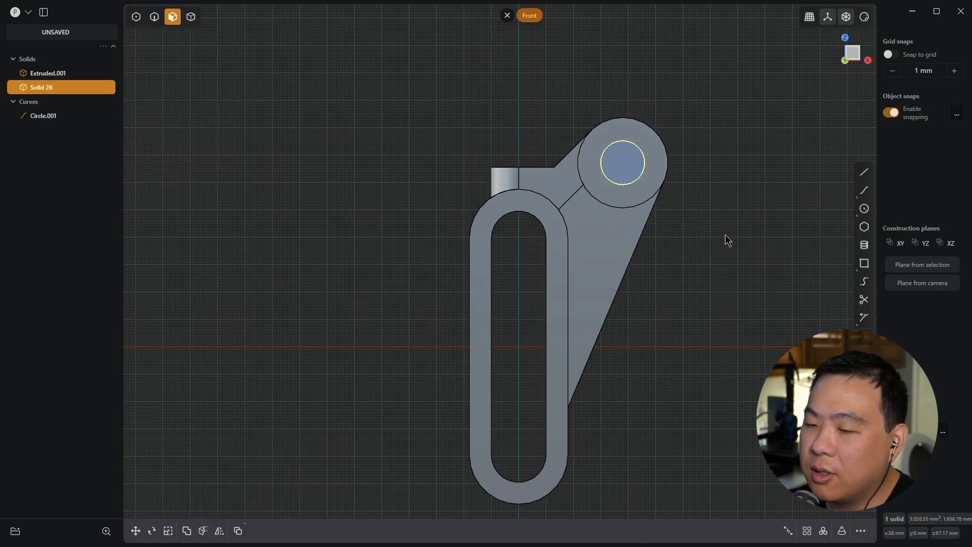
key(Delete)
Draw a 14 mm diameter circle on the tab's top face, concentric with its rounded end
middle_drag(725, 235, 750, 248)
mouse_move(715, 197)
shift+middle_down()
mouse_move(705, 239)
mouse_move(529, 155)
shift+middle_up()
key(c)
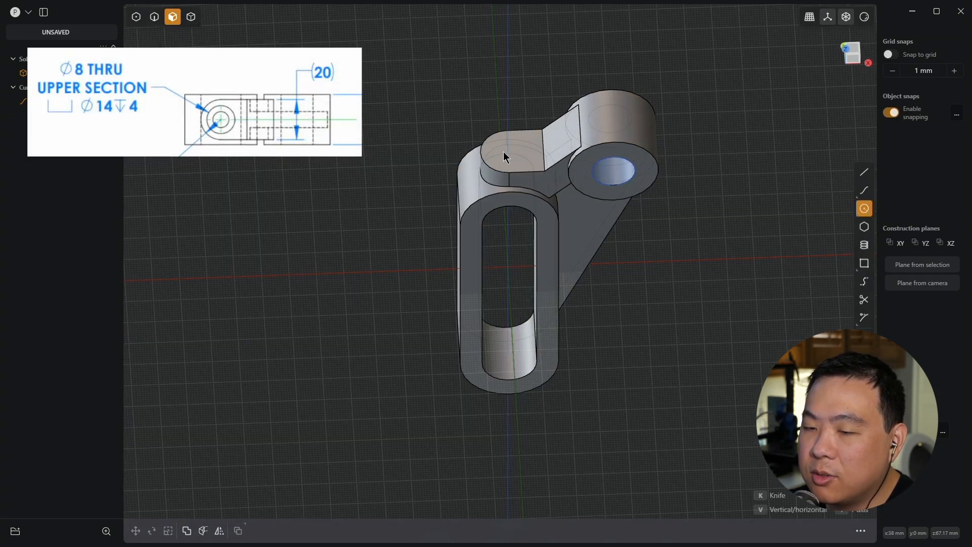
key(Tab)
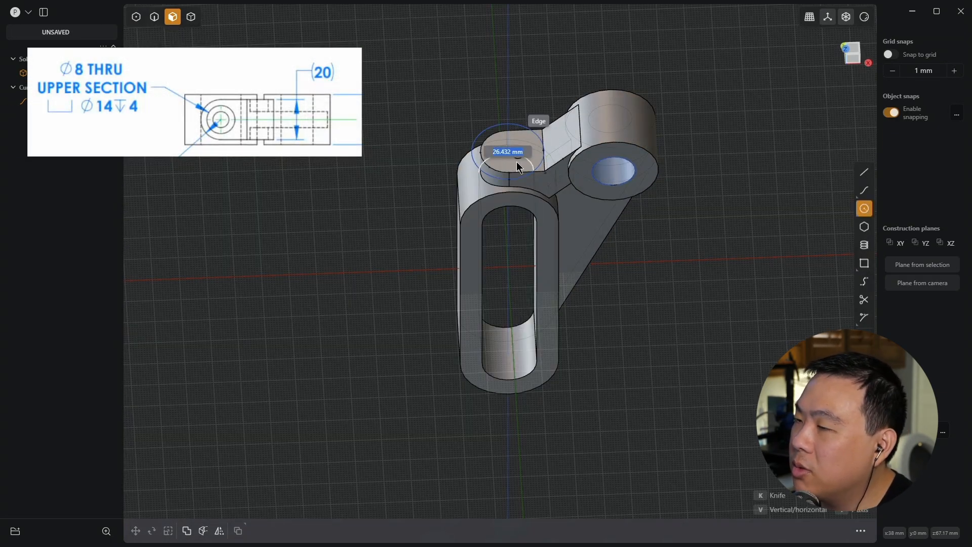
text(14)
key(Return)
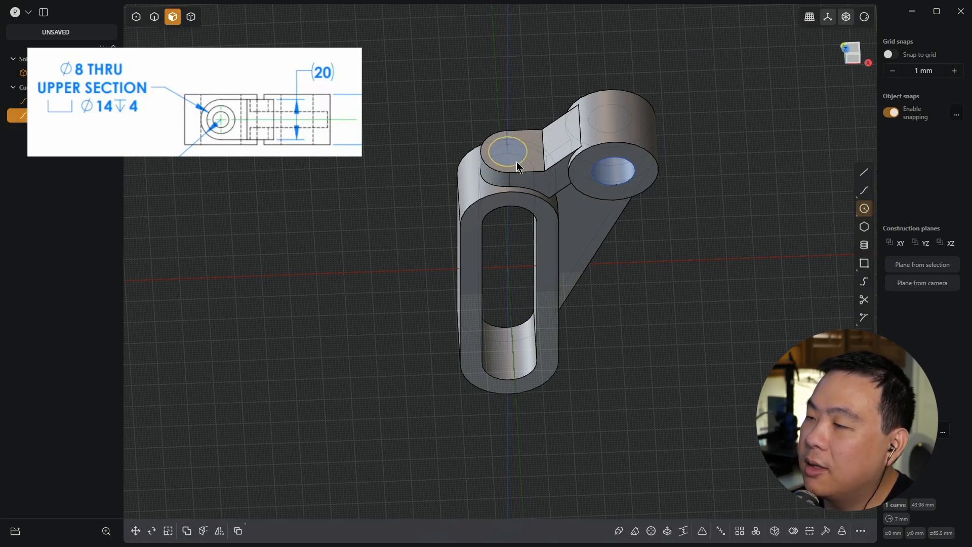
Draw an 8 mm diameter circle concentric with the 14 mm circle on the tab's top face
scroll(397, 124, up, 3)
click(555, 161)
text(8)
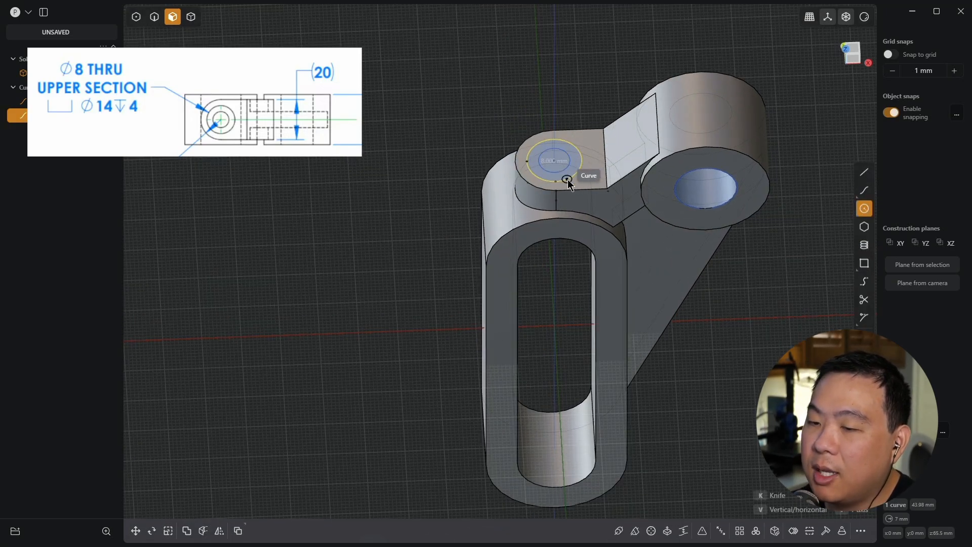
key(Return)
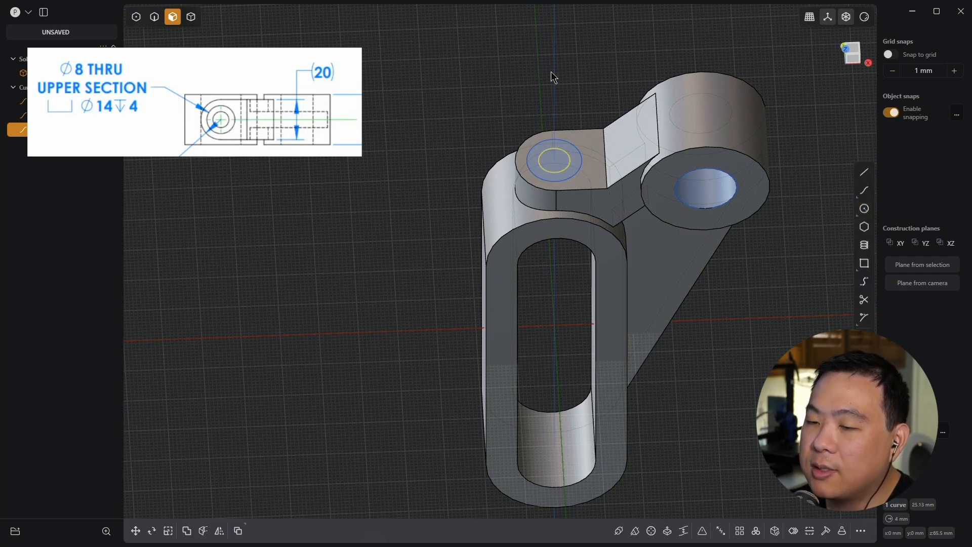
Extrude the ring between the 14 mm and 8 mm circles 4 mm down into the body to cut the counterbore
click(578, 163)
key(e)
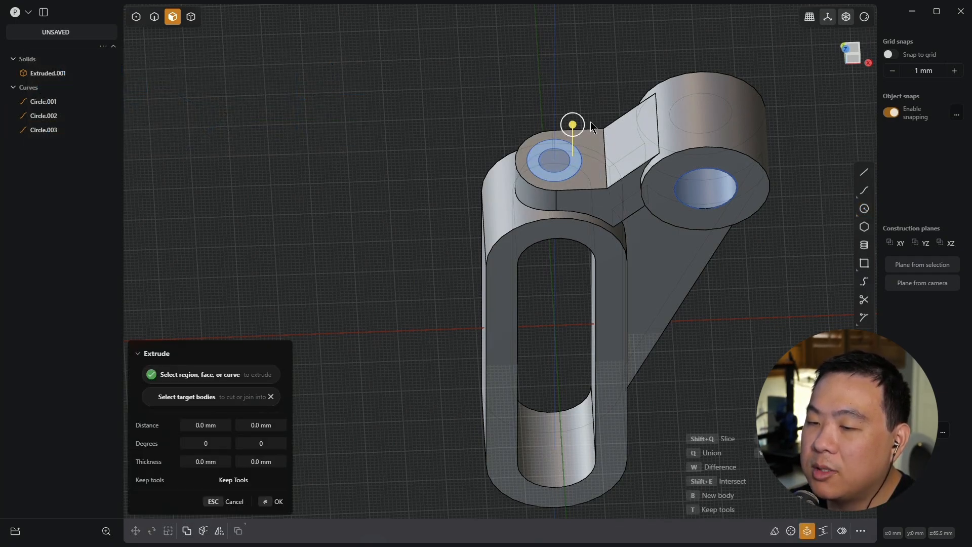
text(4)
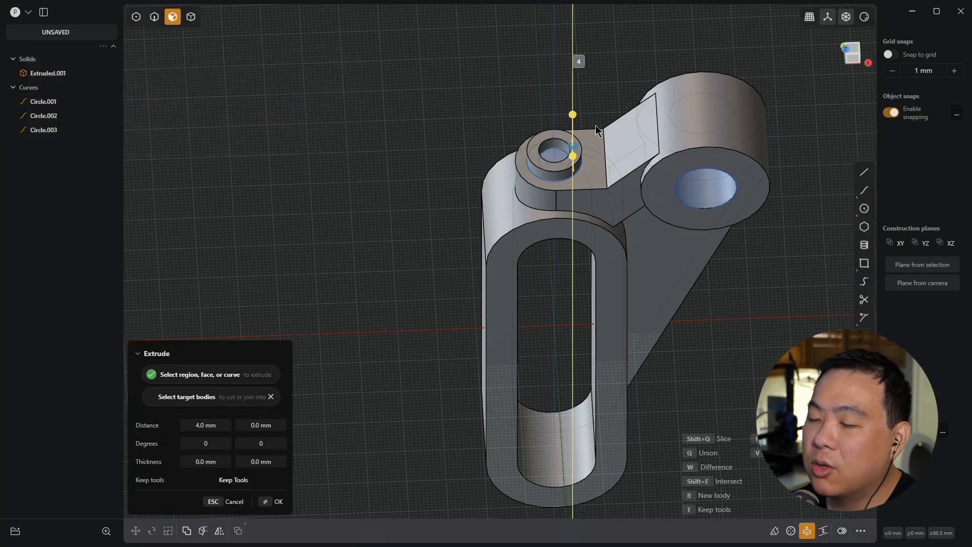
text(-)
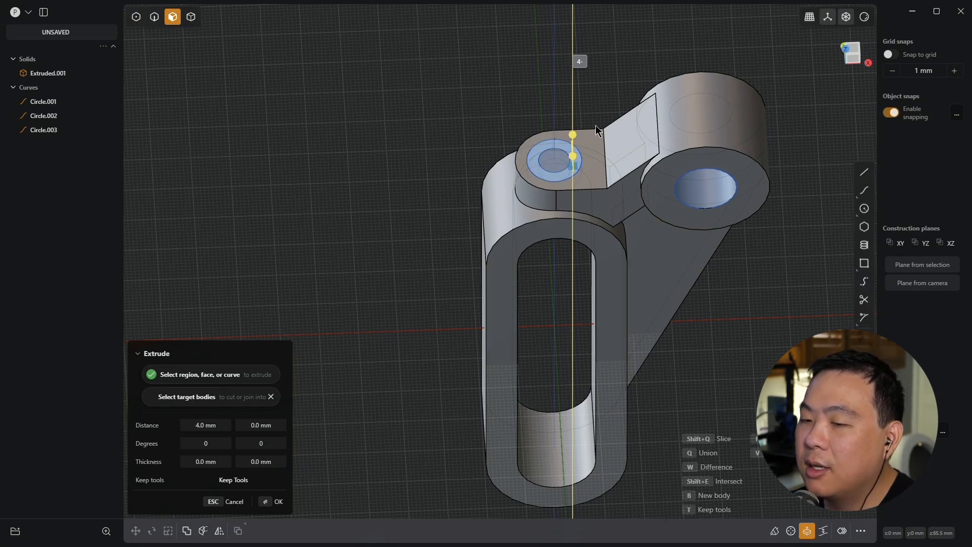
key(Return)
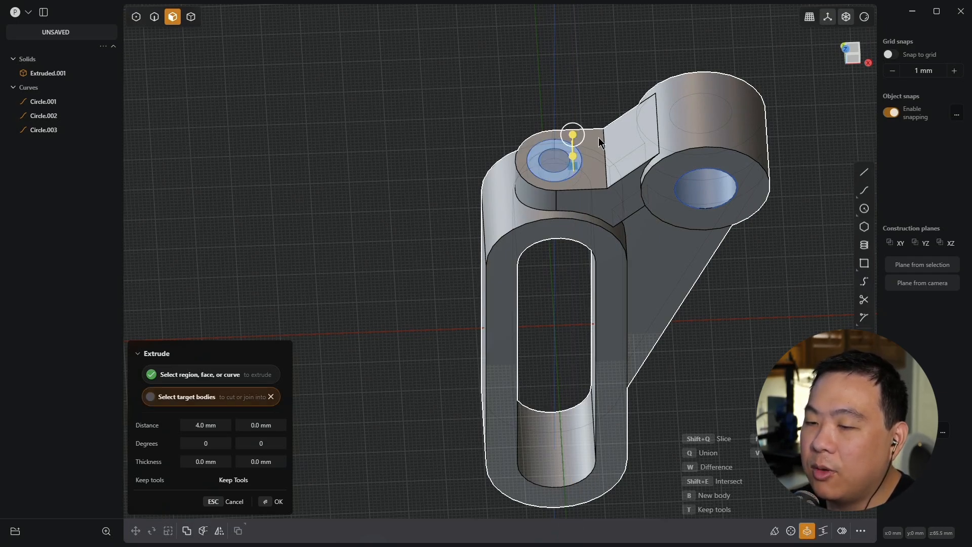
middle_drag(665, 278, 521, 117)
key(Return)
Cut the 8 mm hole by extruding the inner circle region about 46.2 mm down through the bracket body
click(519, 148)
key(e)
drag(520, 112, 538, 477)
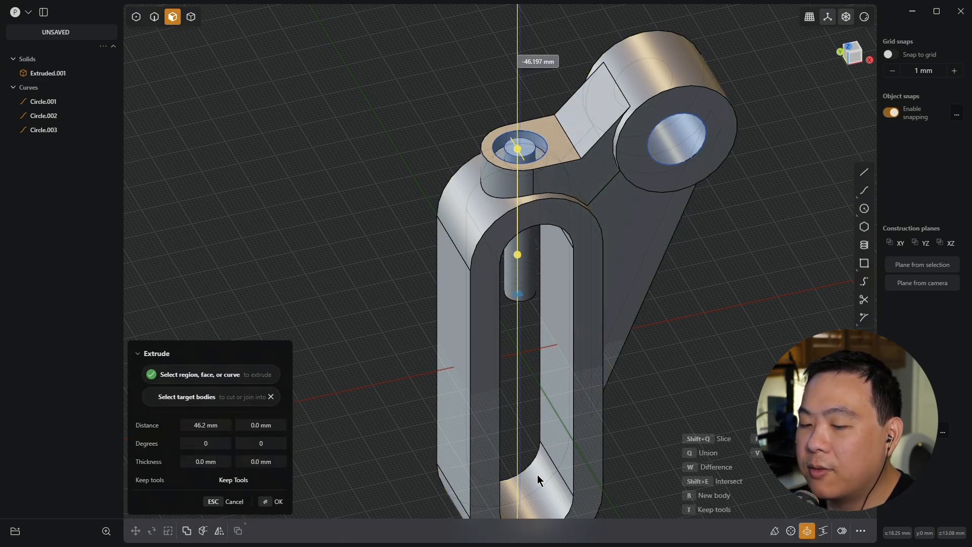
click(643, 239)
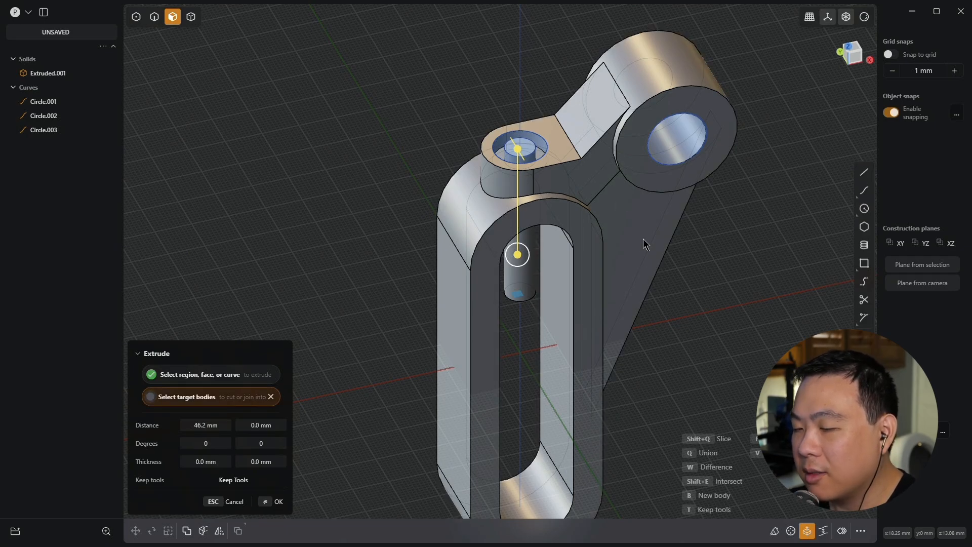
key(Return)
Delete the three leftover circle curves and select the bracket solid
key(alt+c)
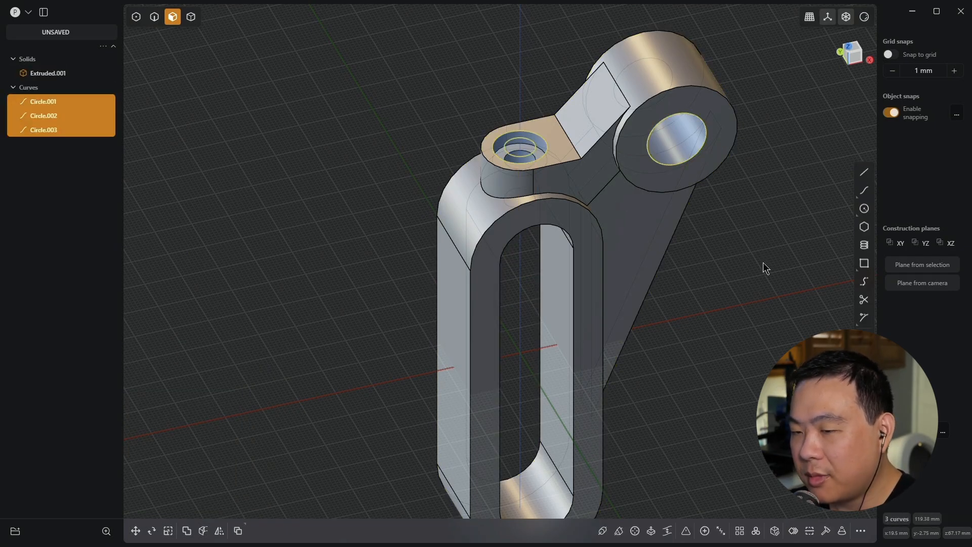
key(Delete)
middle_drag(766, 257, 528, 77)
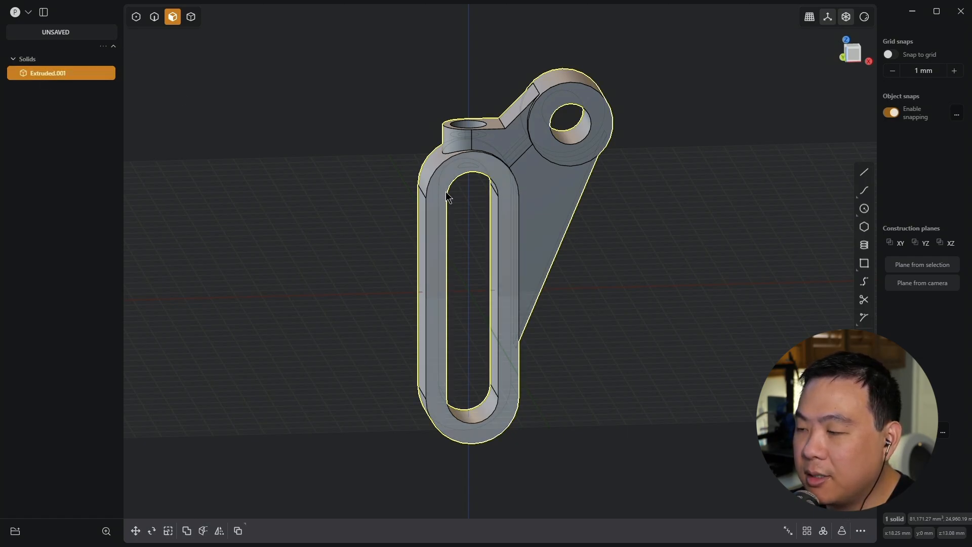
Switch to Calculator and compute the bracket's mass by multiplying 81,171.27 by 0.0078
key(XF86Calculator)
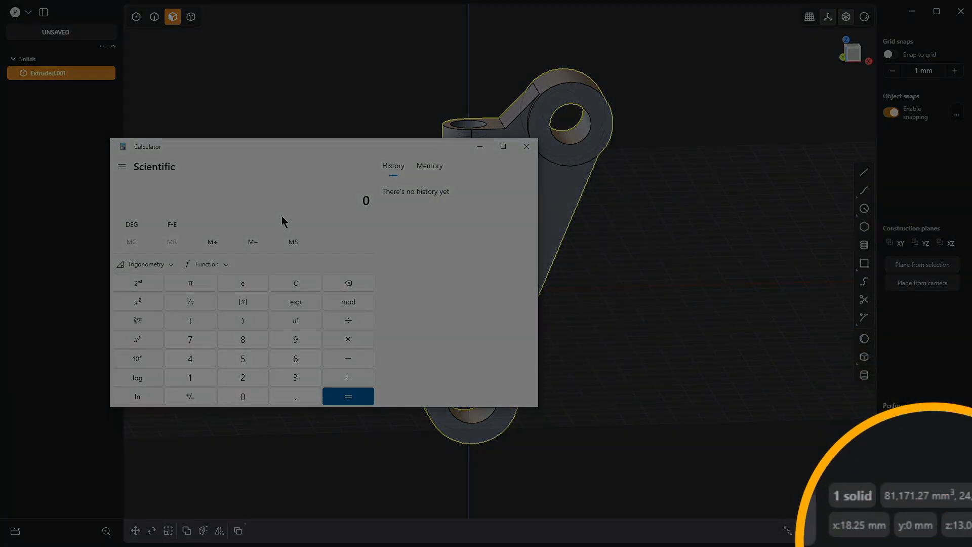
text(81,171.27)
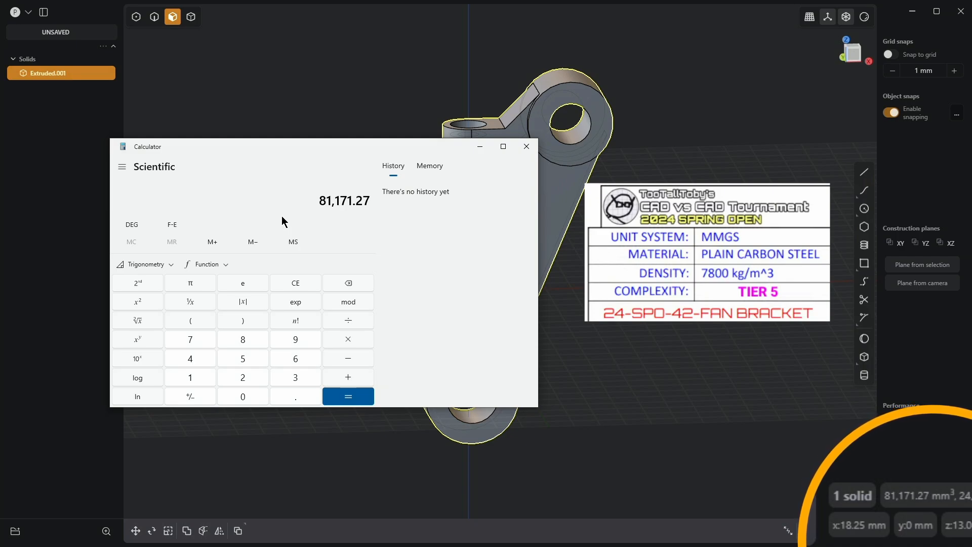
key(asterisk)
text(0.)
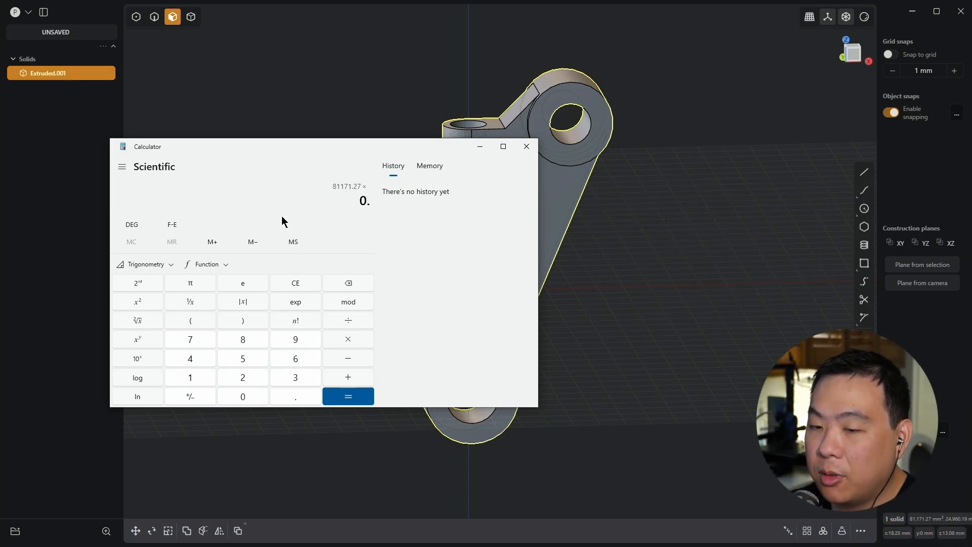
text(0078)
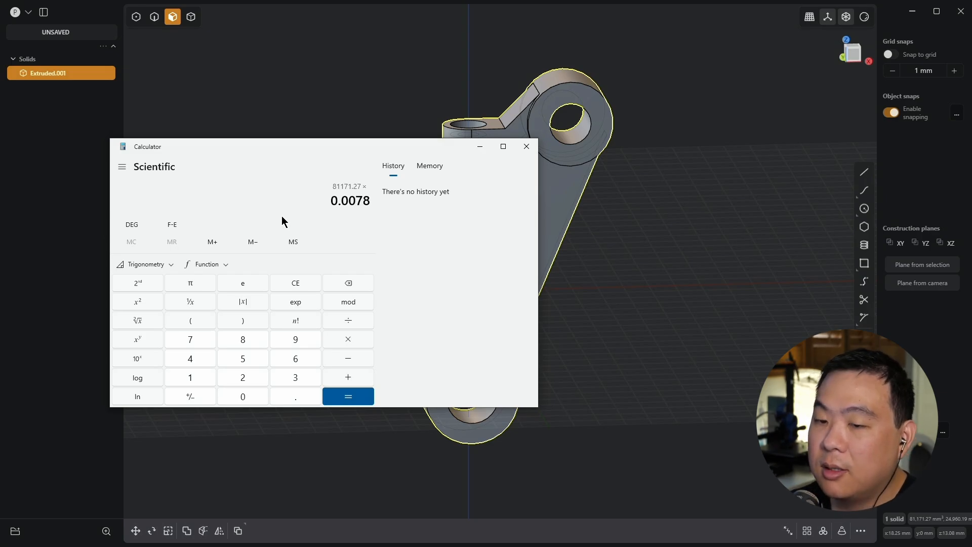
key(Return)
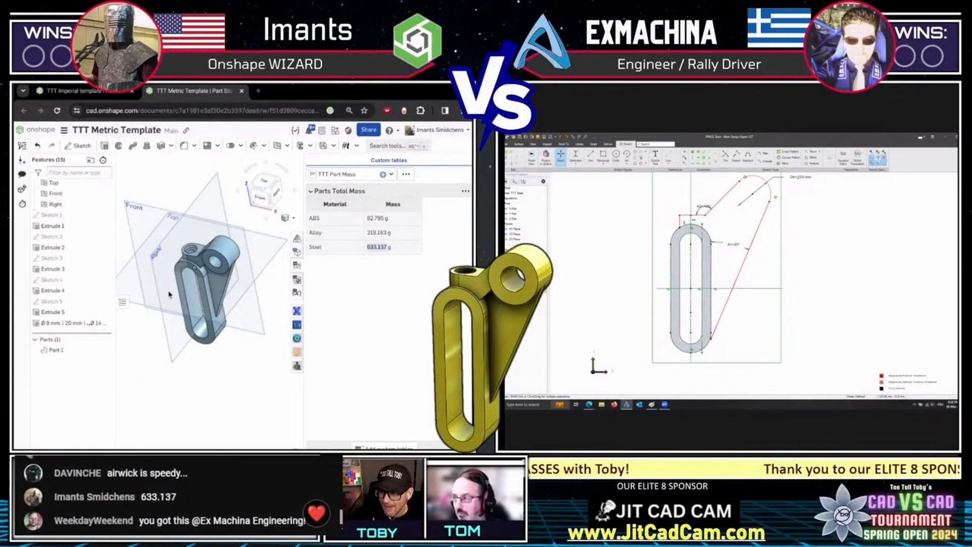
scroll(234, 267, up, 8)
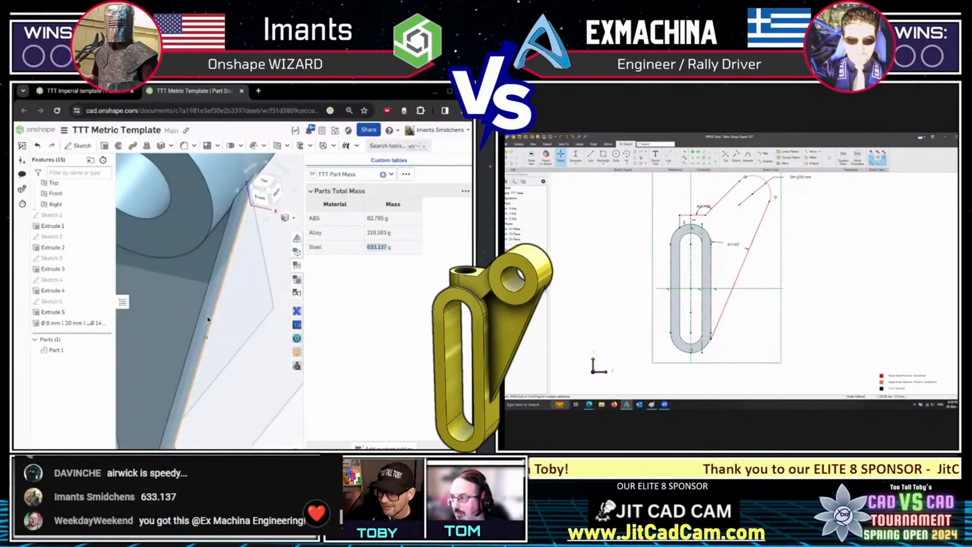
right_drag(219, 325, 195, 283)
scroll(210, 290, down, 3)
right_drag(152, 247, 277, 387)
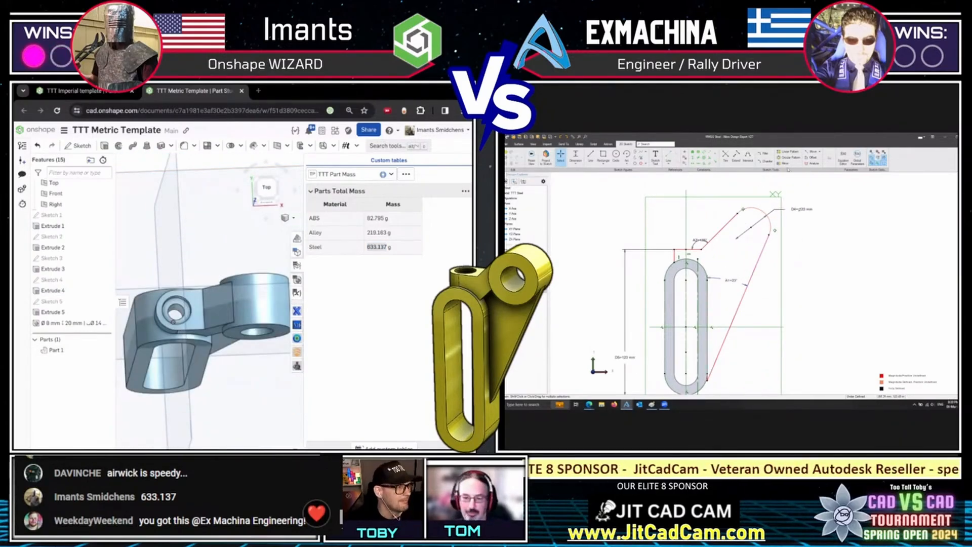
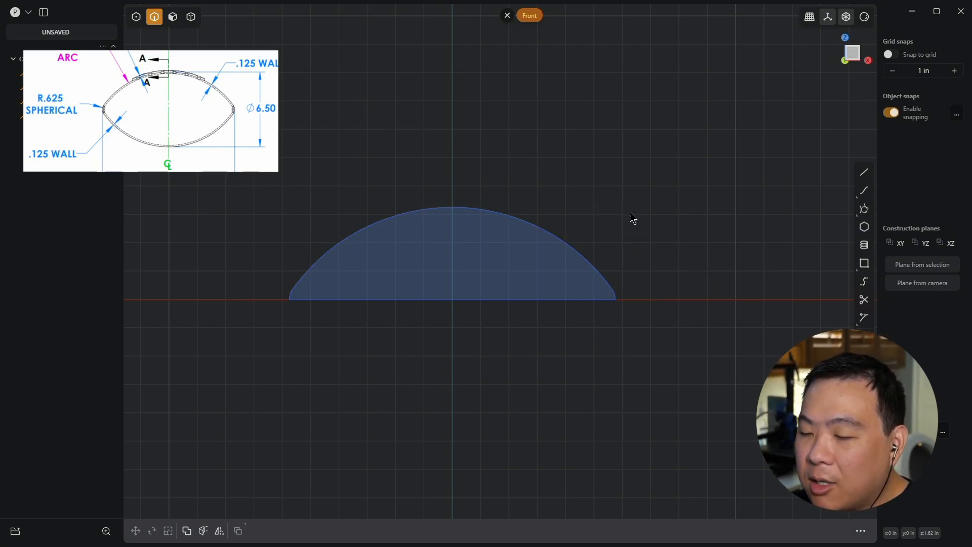
Join the arc segments of the half profile into one curve and offset it 0.125 in inward
drag(643, 296, 219, 183)
key(j)
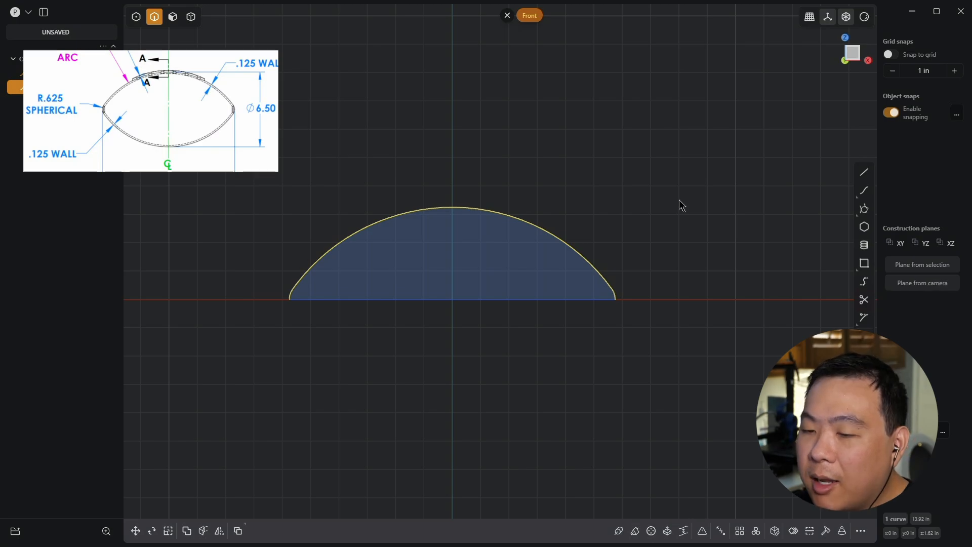
key(o)
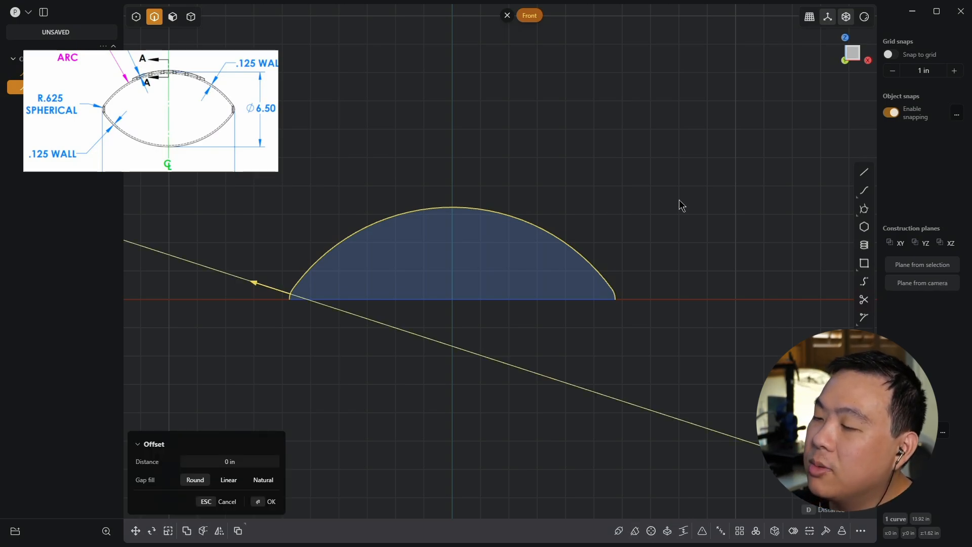
text(-0.125)
key(Return)
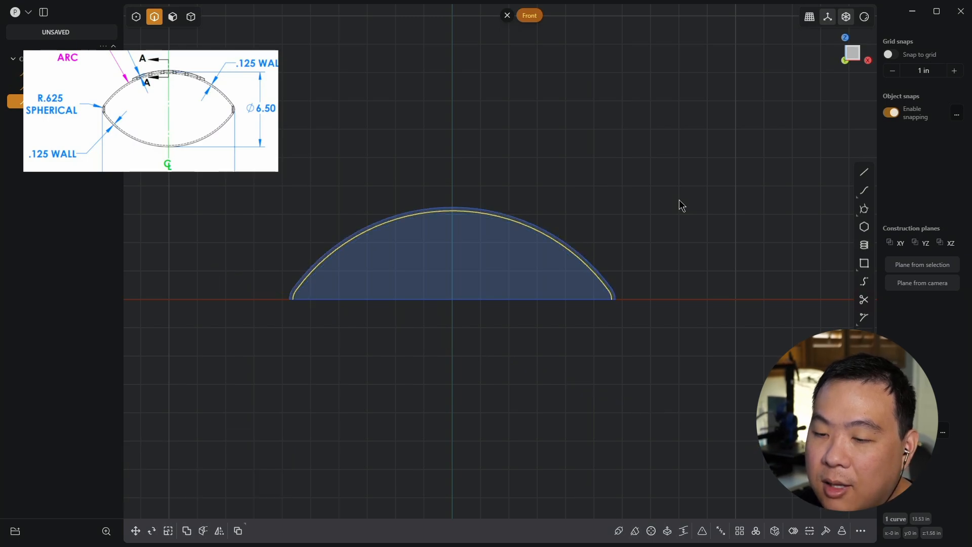
Revolve the thin region between the outer and offset curves 360 degrees about the X axis
scroll(623, 254, up, 5)
key(3)
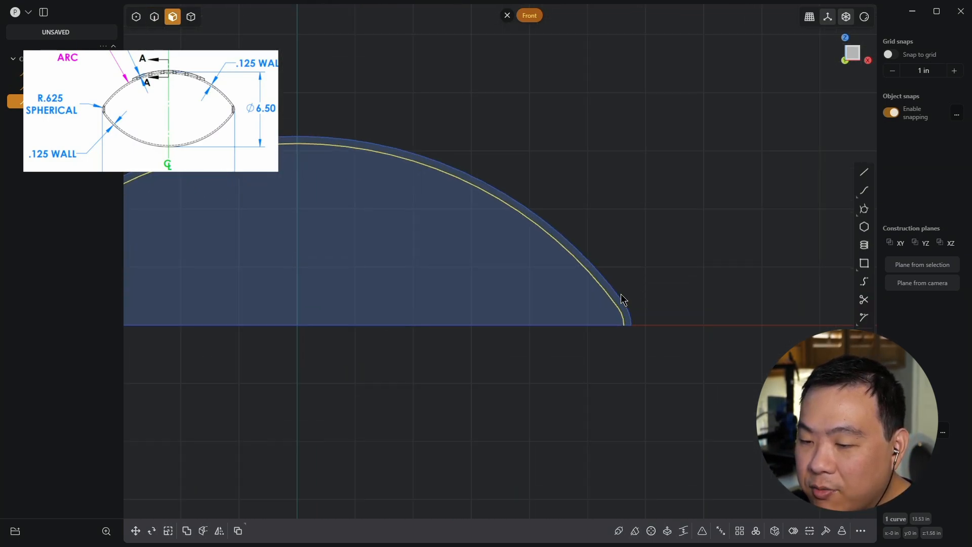
shift+middle_drag(634, 237, 707, 201)
scroll(728, 29, down, 5)
click(681, 204)
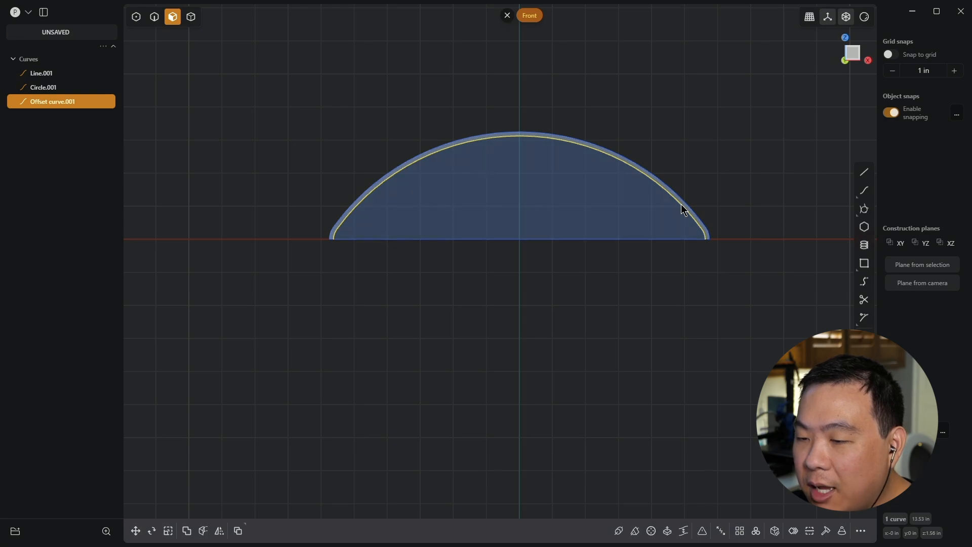
key(e)
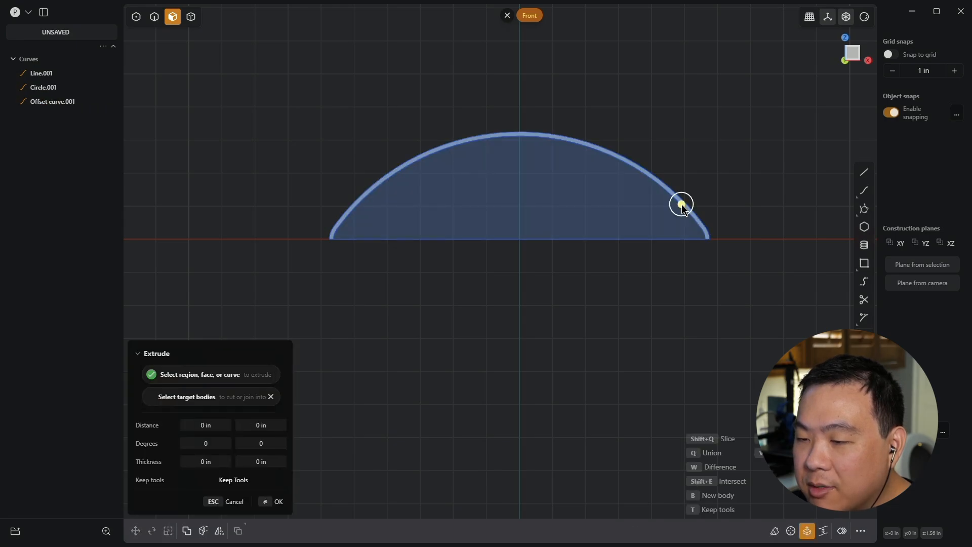
click(791, 531)
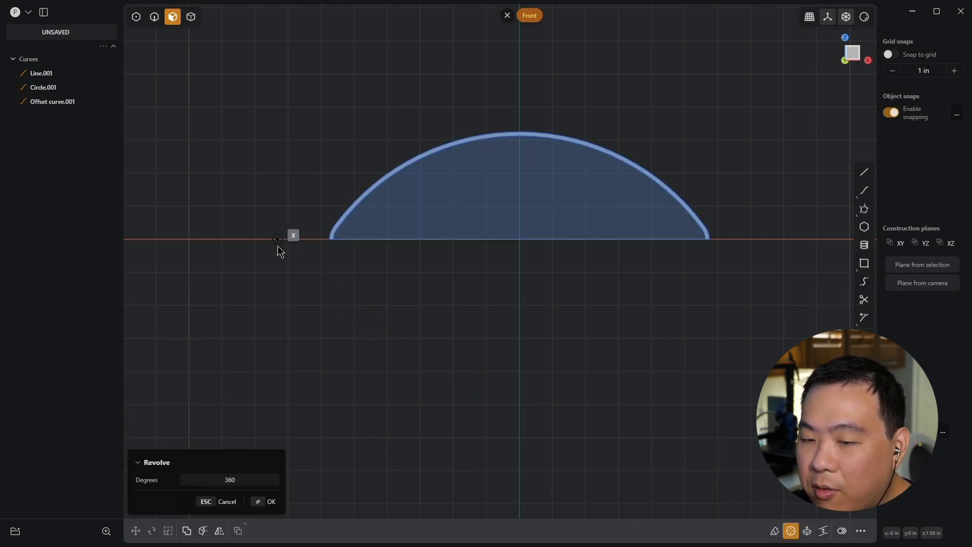
click(277, 245)
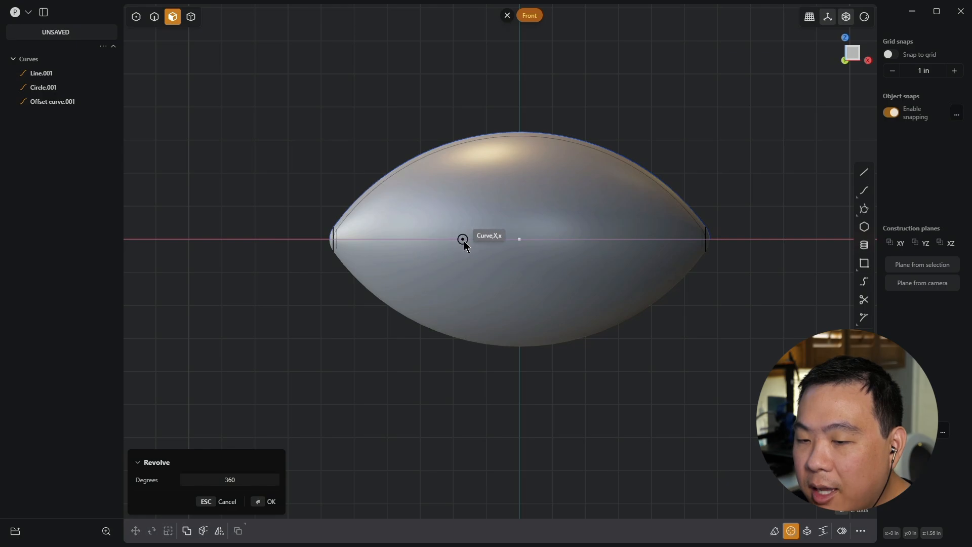
key(Return)
click(740, 124)
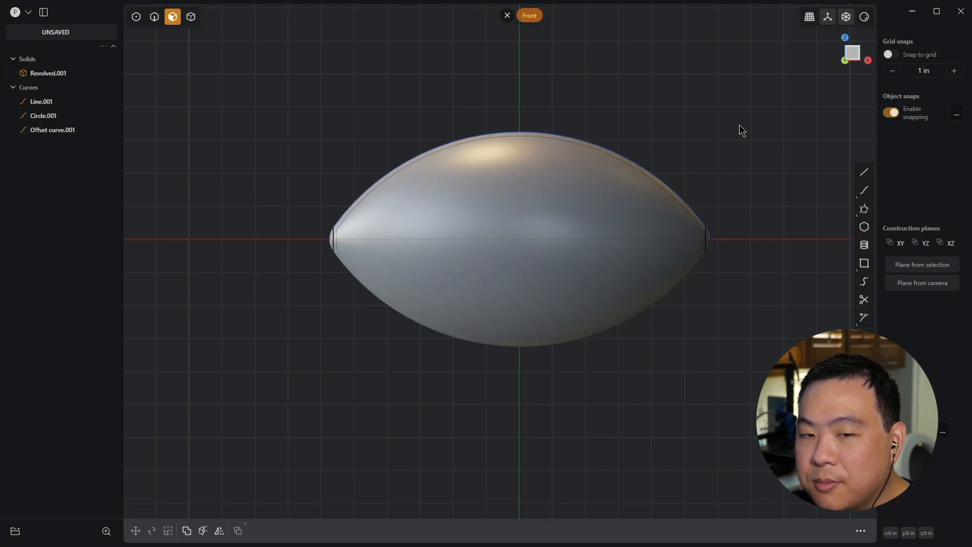
Switch to the top view and hide the revolved football body
scroll(740, 125, down, 3)
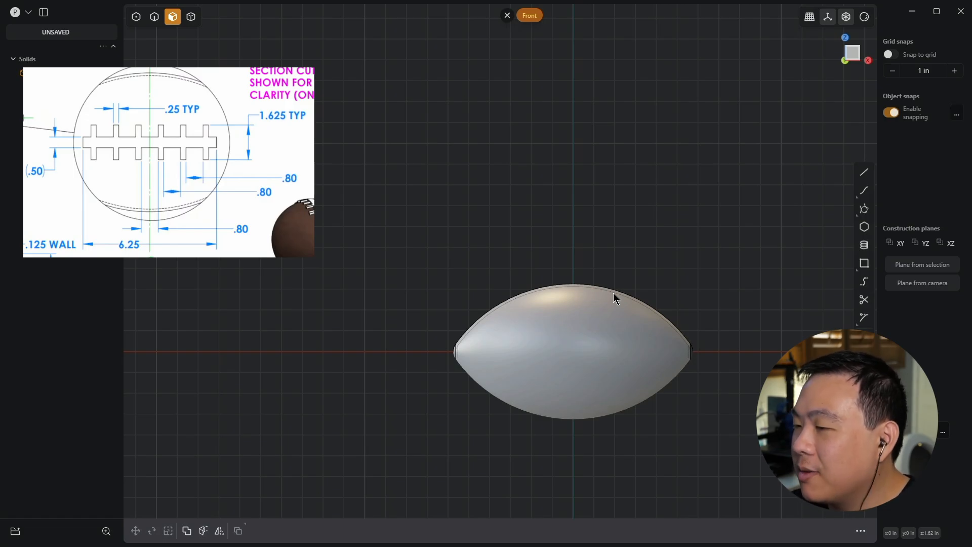
key(KP_7)
scroll(549, 152, down, 4)
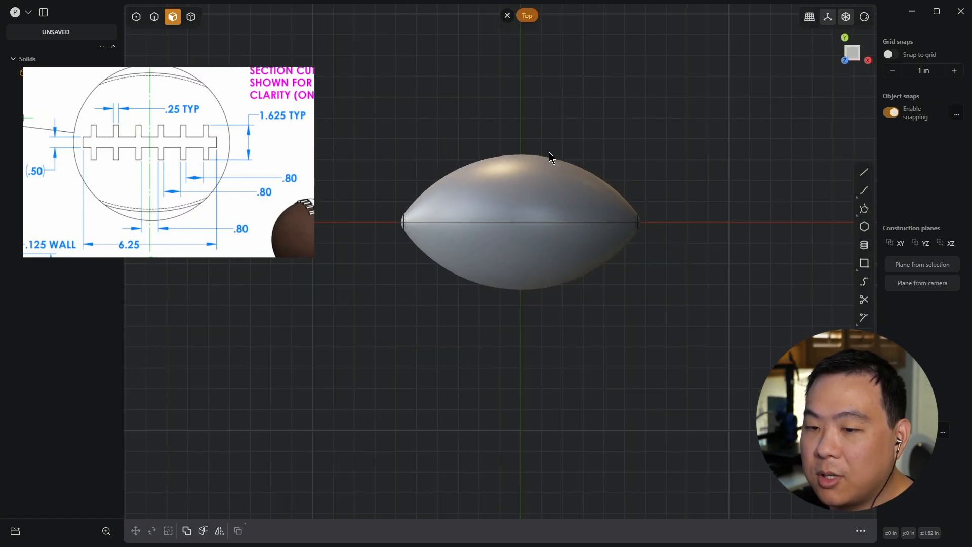
click(46, 73)
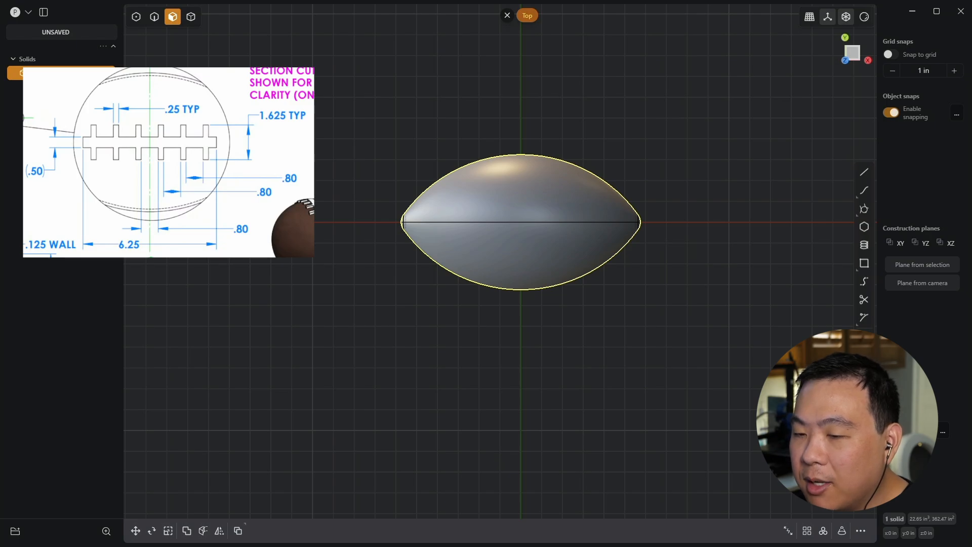
key(Delete)
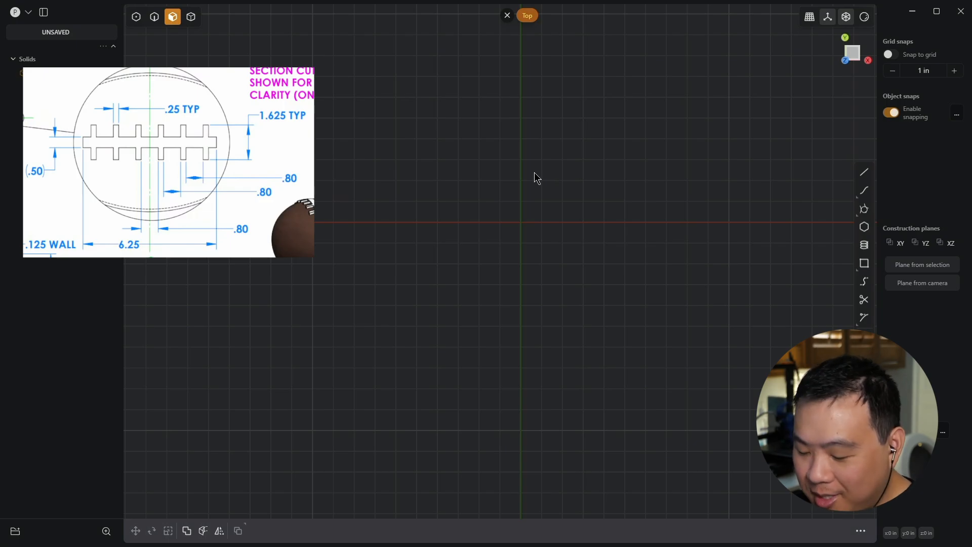
Draw a 6.25 by 0.5 in rectangle centred on the origin for the long lace strip
key(r)
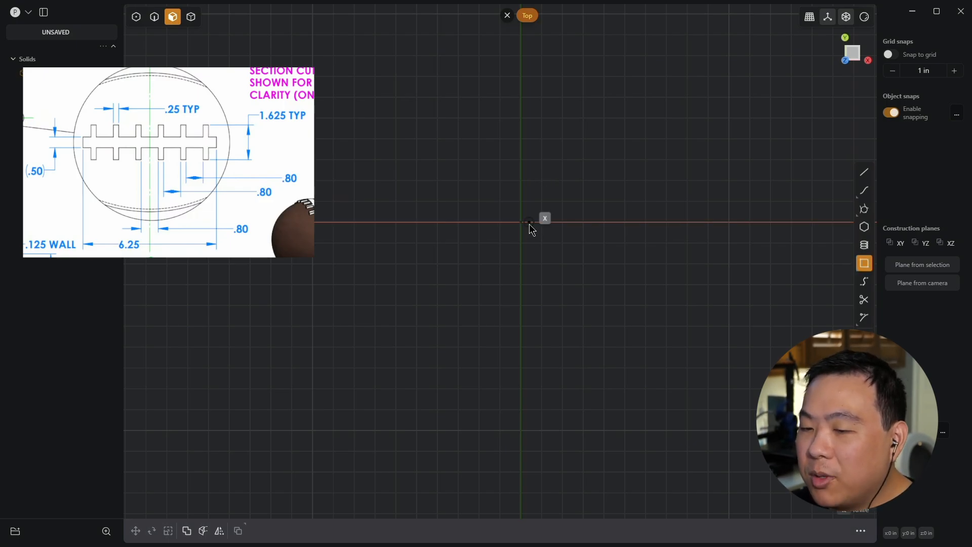
click(522, 223)
key(c)
key(Tab)
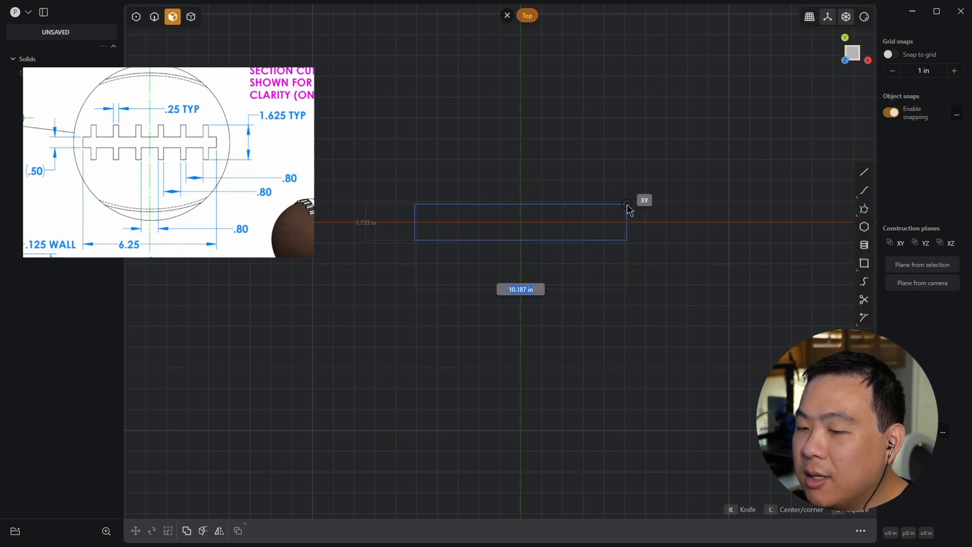
text(6.25)
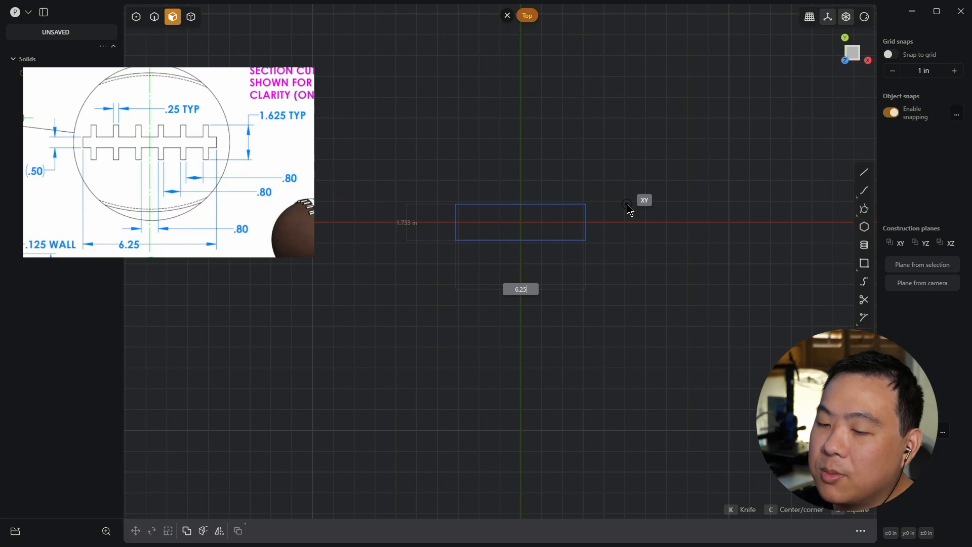
key(Tab)
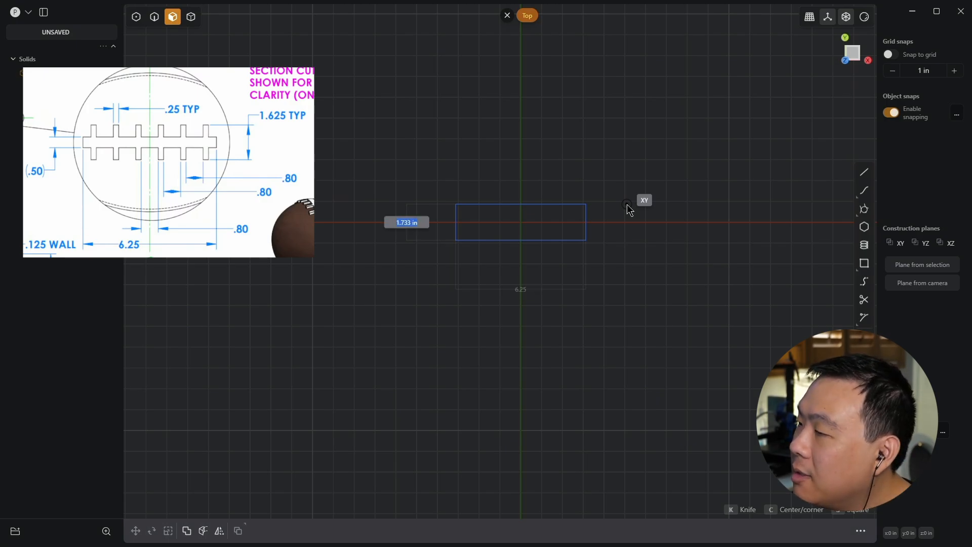
text(.5)
key(Return)
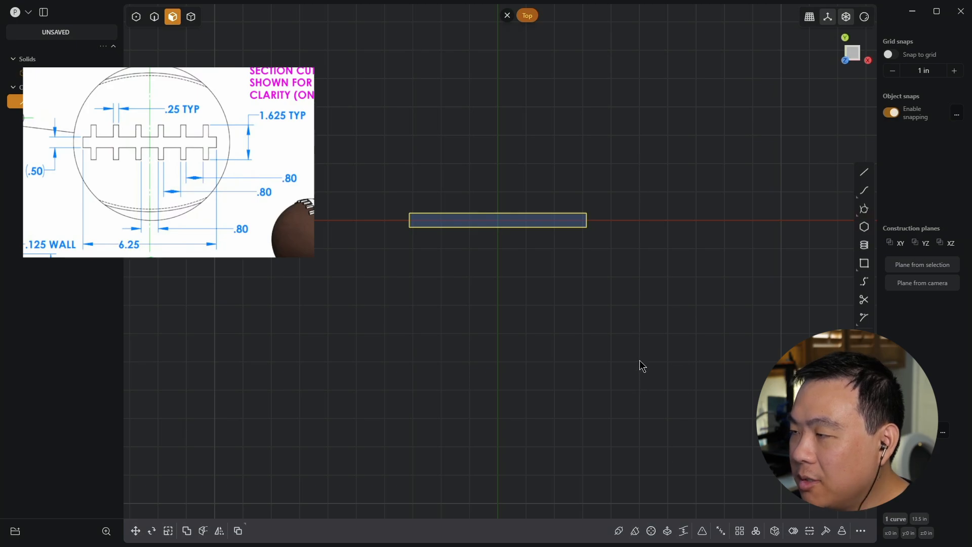
Draw an upright 0.25 by 1.625 in rectangle in the empty area beyond the long rectangle's end
key(r)
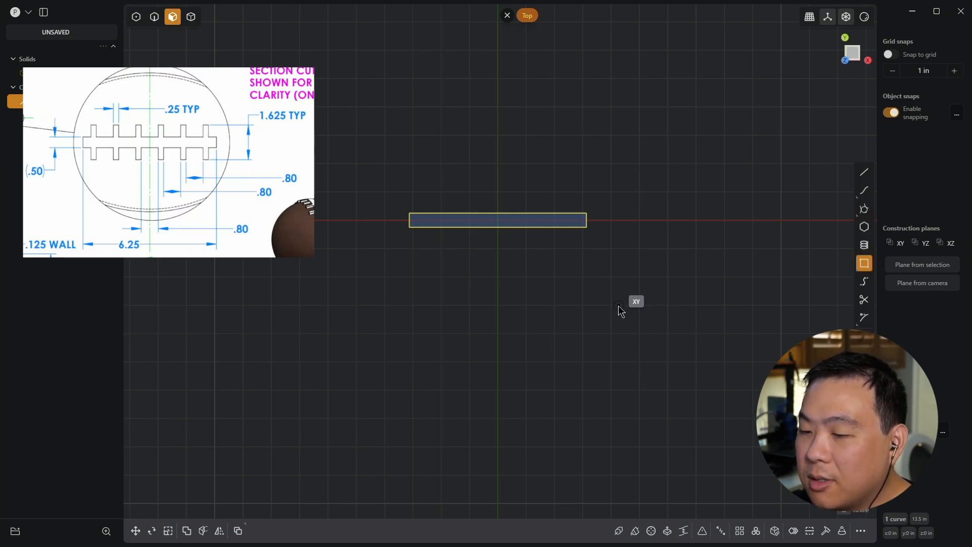
click(616, 305)
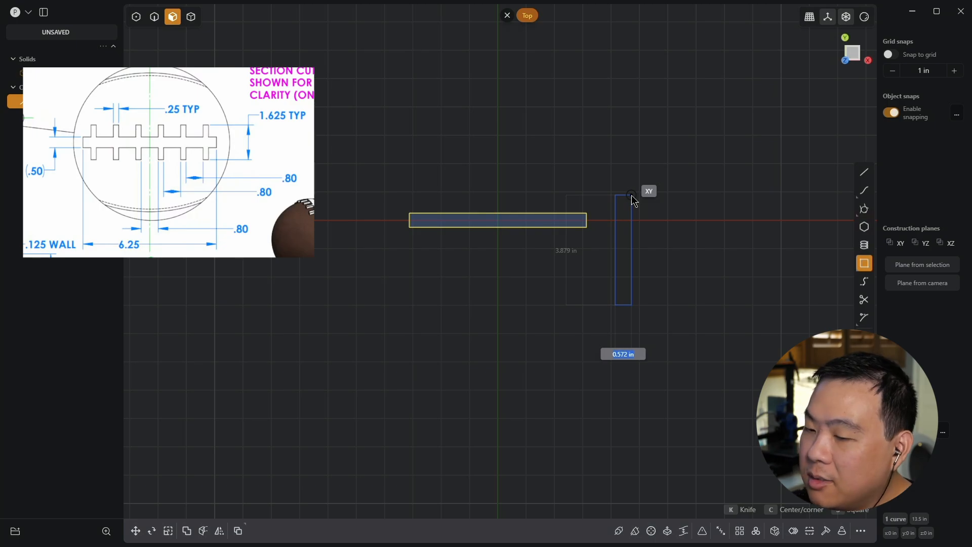
text(.25)
key(Tab)
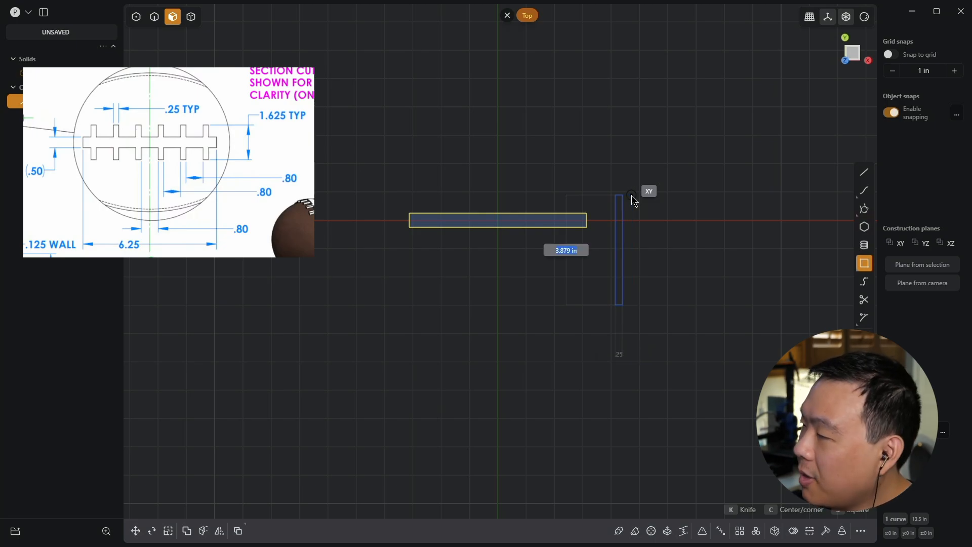
text(1.625)
key(Return)
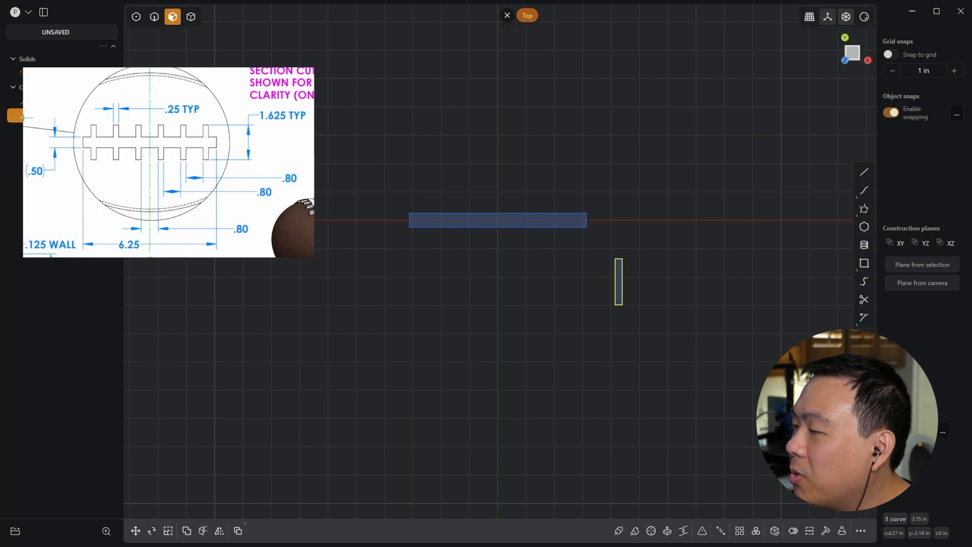
drag(671, 331, 616, 262)
key(e)
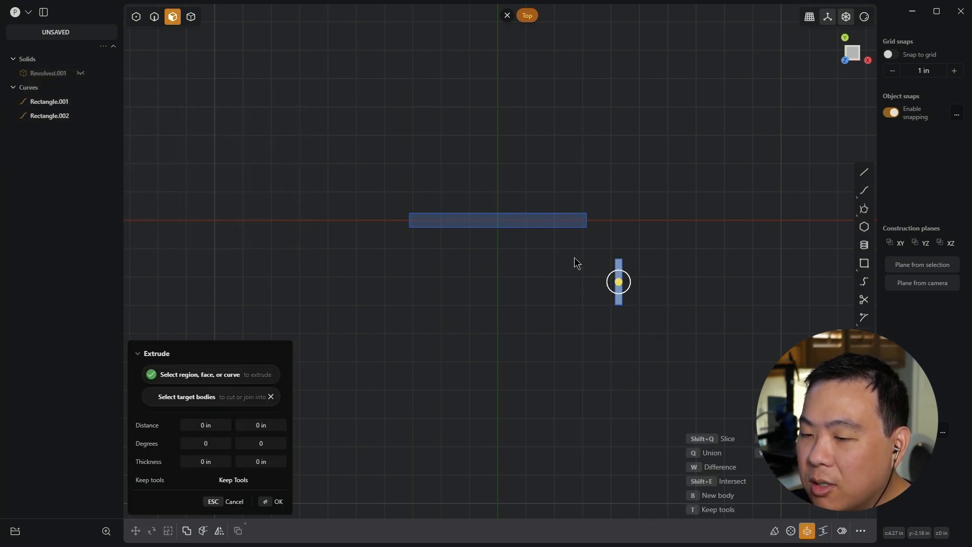
scroll(551, 218, up, 3)
key(Escape)
Move the small upright rectangle by its left edge's midpoint to the origin, so it crosses the long strip
key(2)
drag(693, 341, 586, 263)
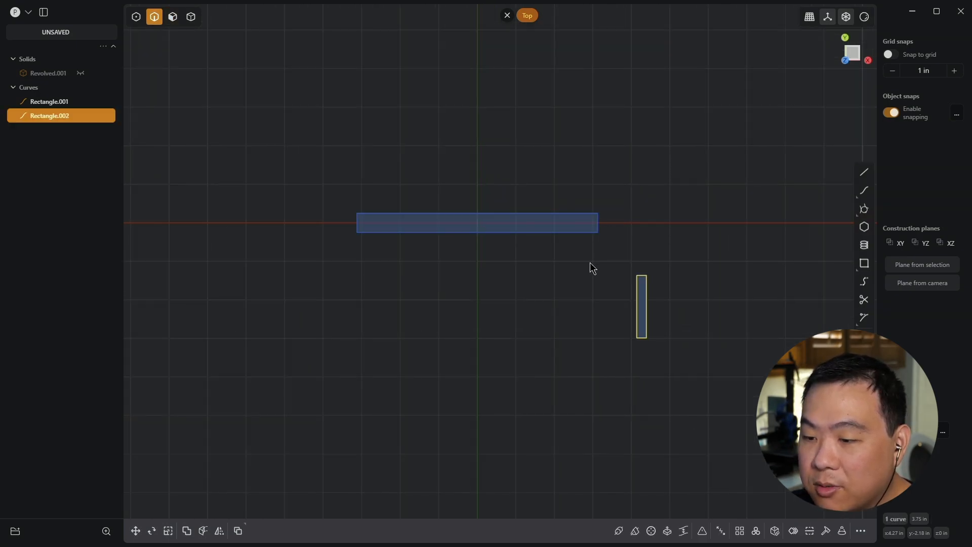
key(g)
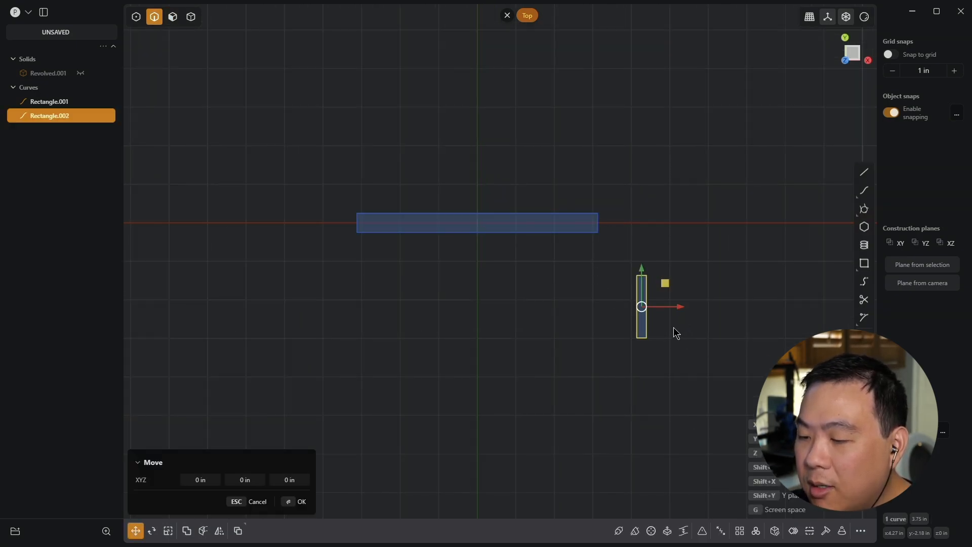
click(639, 308)
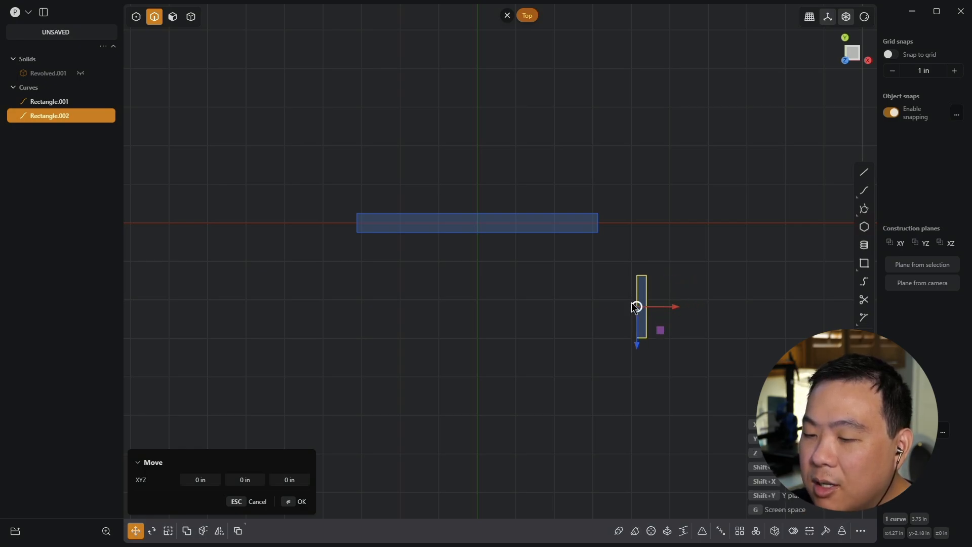
drag(640, 307, 492, 233)
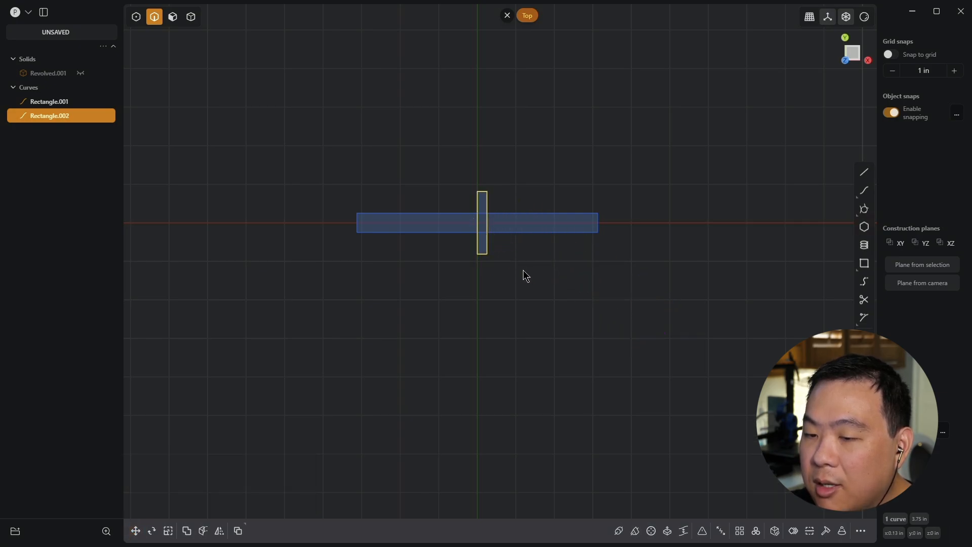
Move the small upright rectangle 0.4 in along the positive X axis
scroll(557, 208, up, 4)
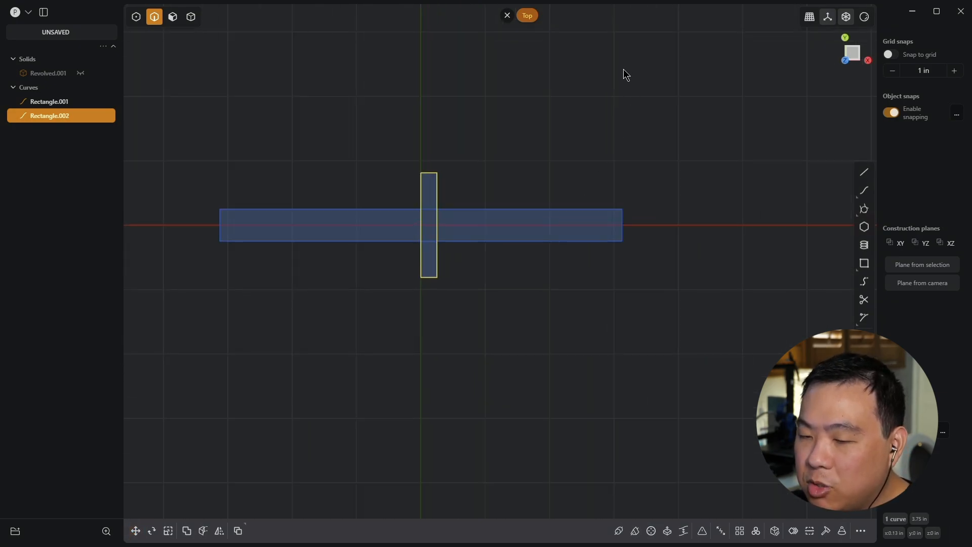
key(g)
key(x)
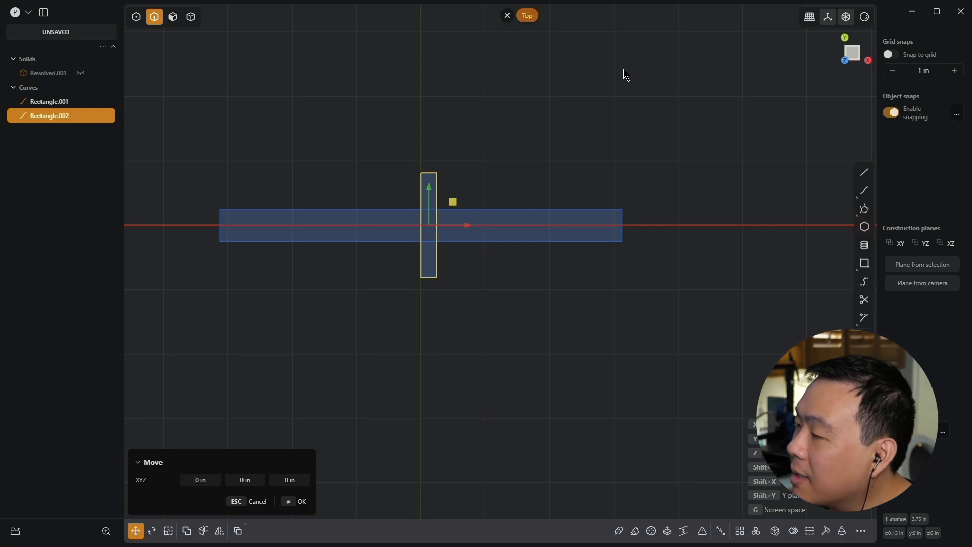
text(.4)
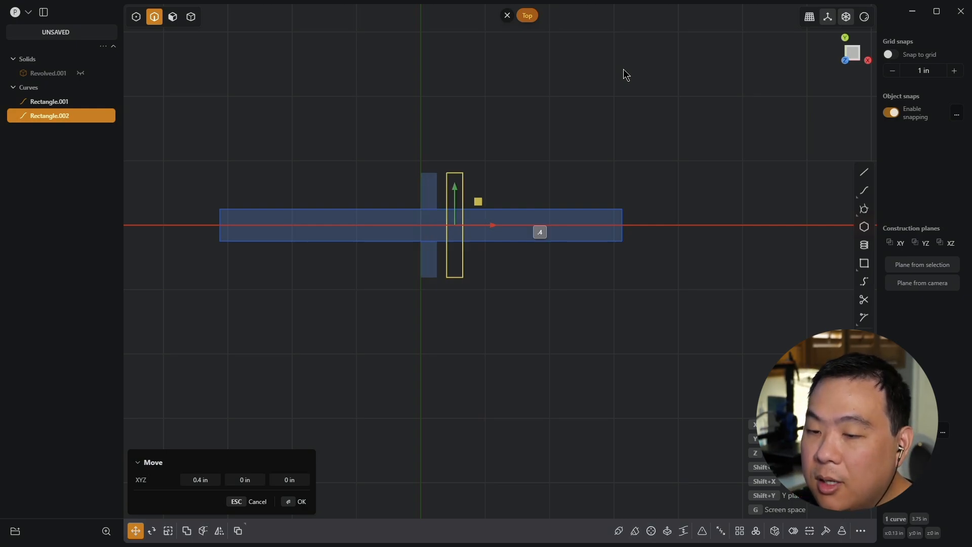
key(Return)
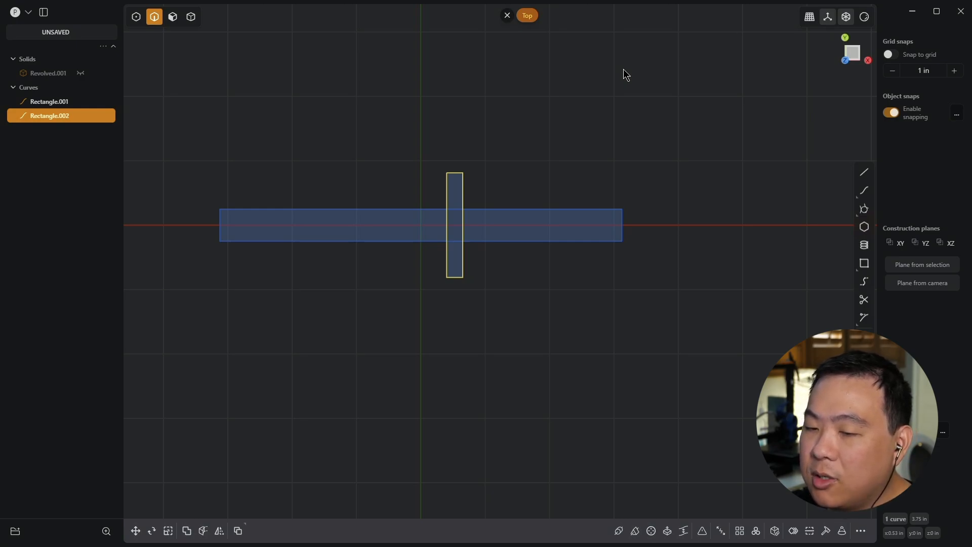
Duplicate the upright rectangle twice along positive X, offsetting each copy from the previous one by .8+.25/2 in
key(ctrl+d)
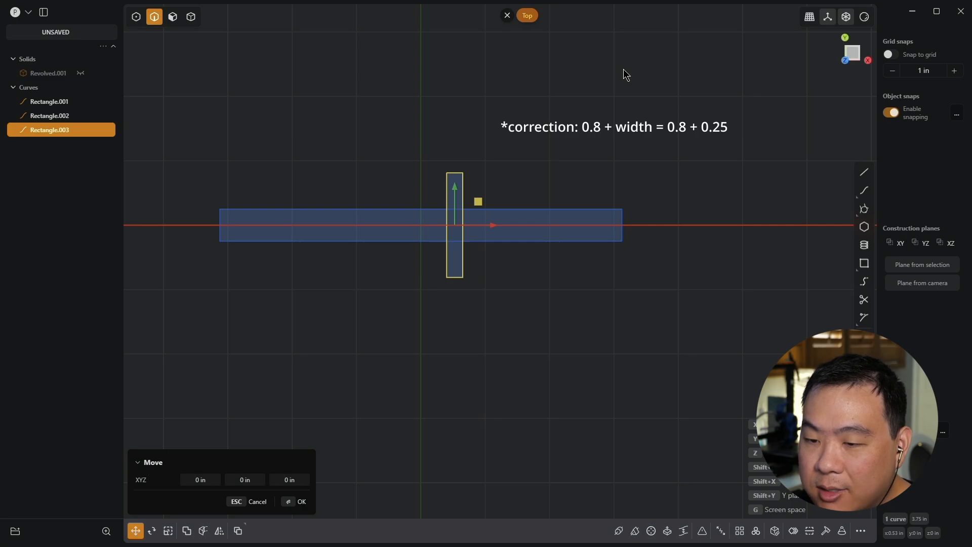
text(.8+)
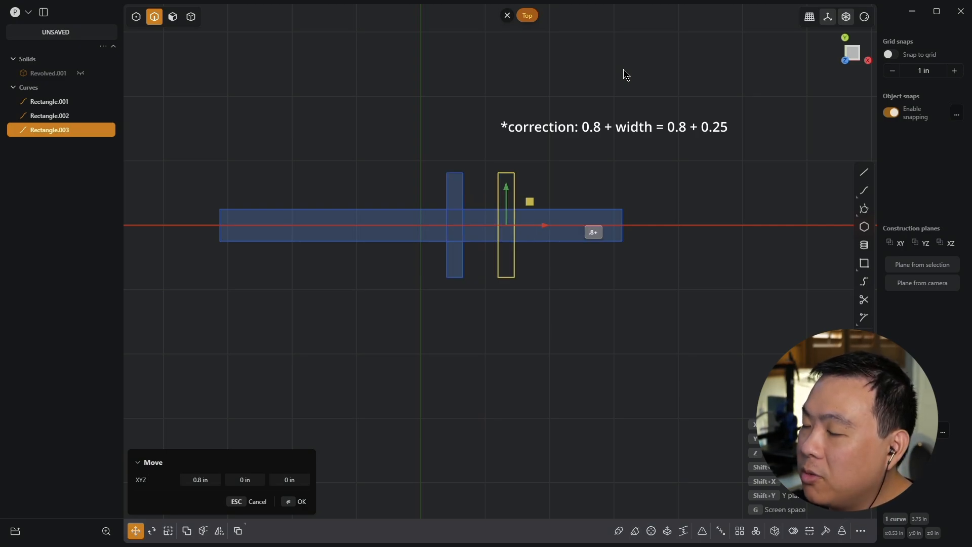
text(.25/2)
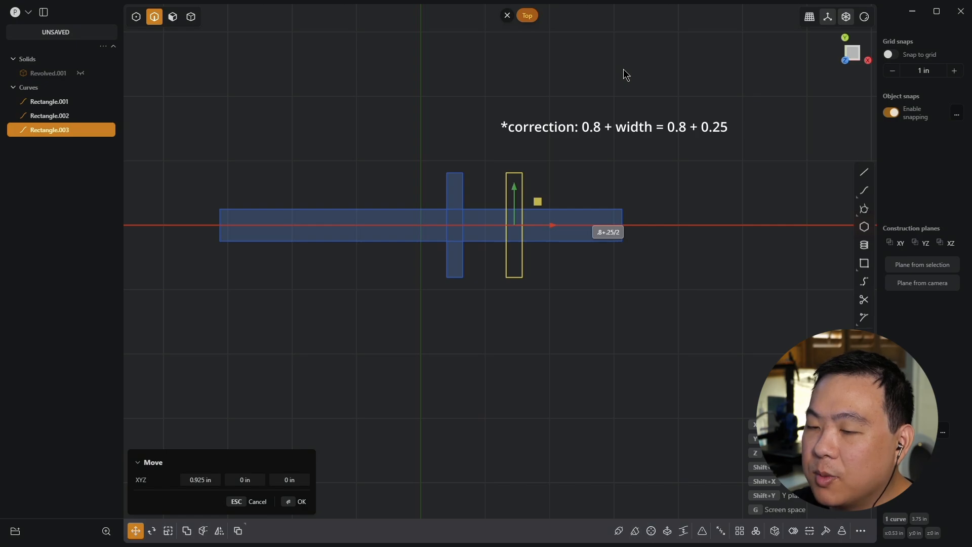
key(Return)
key(ctrl+d)
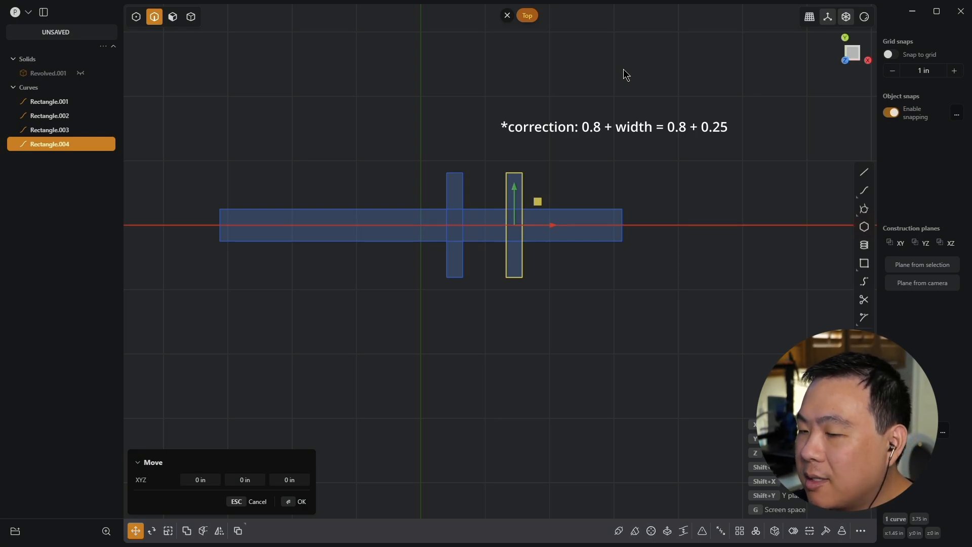
text(.8+.25/2)
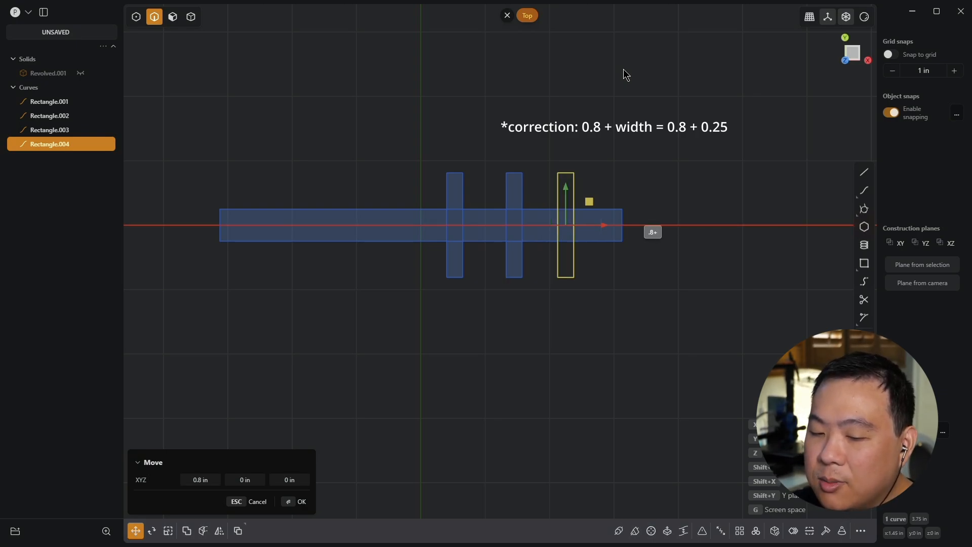
key(Return)
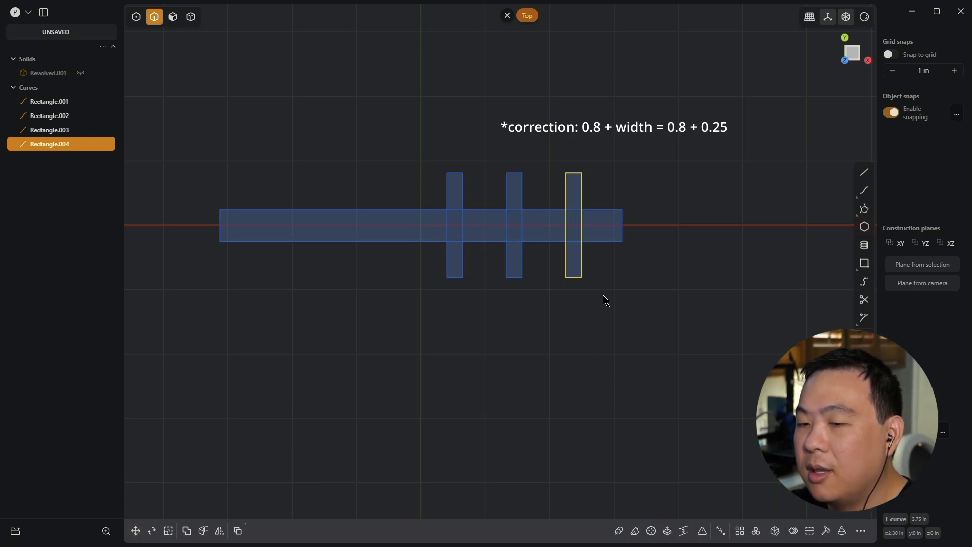
Mirror the three upright rectangles along X to the other half of the long strip
click(603, 314)
click(50, 144)
shift+click(50, 116)
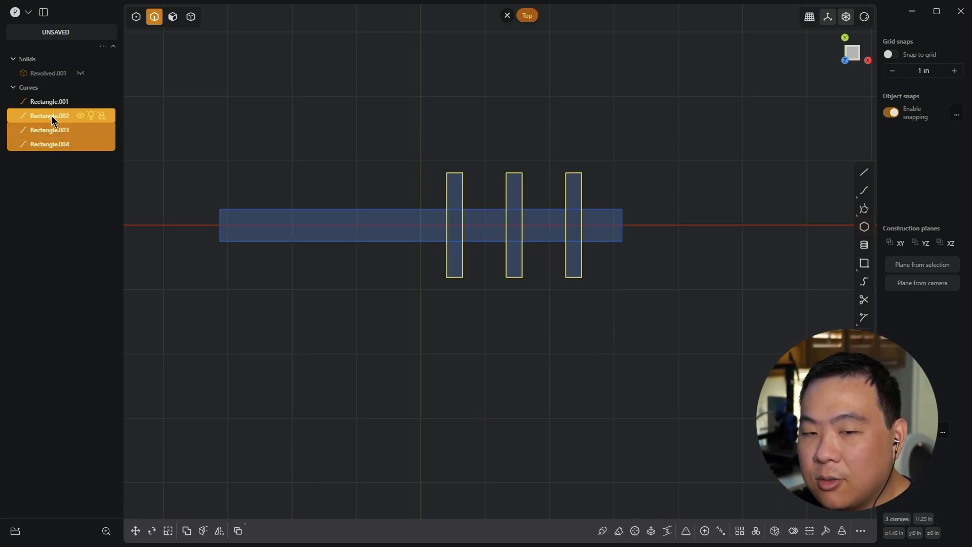
key(alt+x)
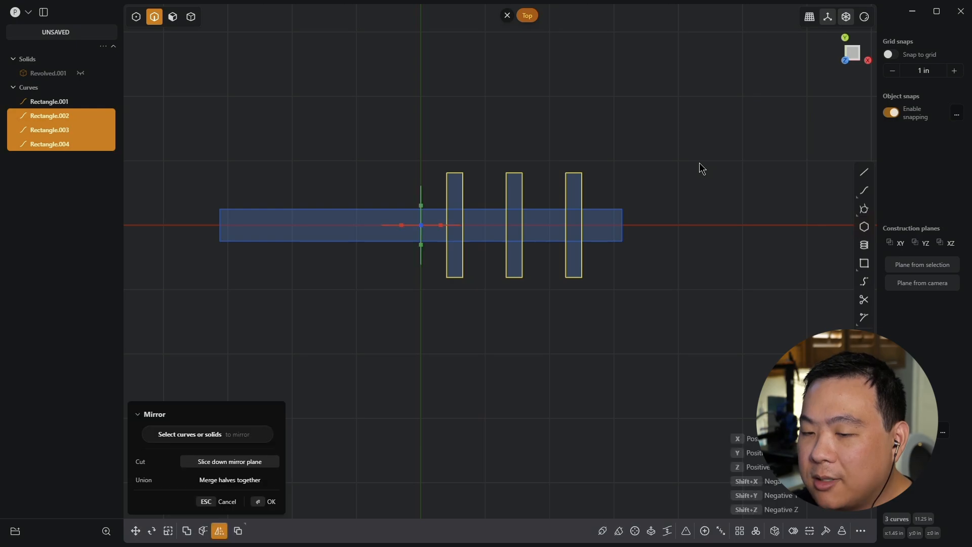
key(x)
key(Return)
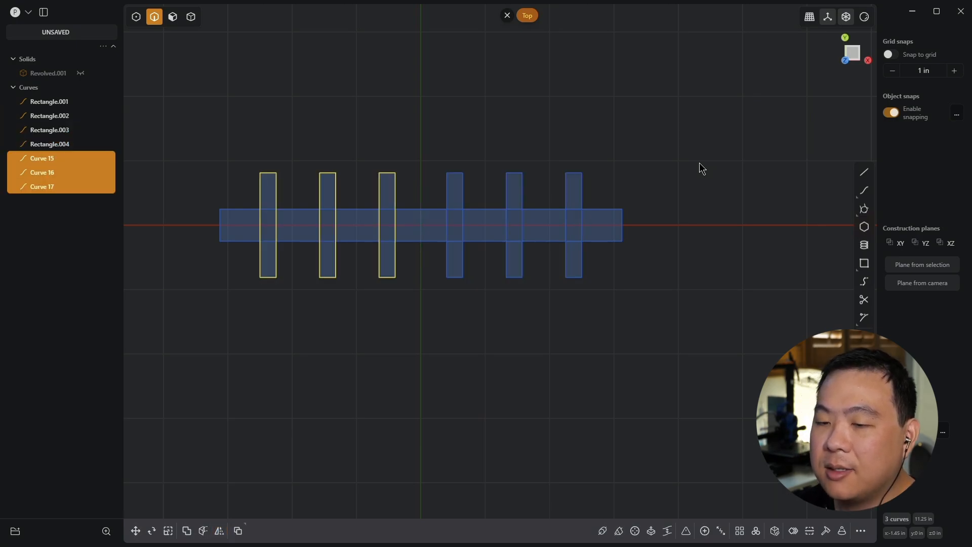
Show the revolved football body in an angled view together with the lace rectangles
click(669, 177)
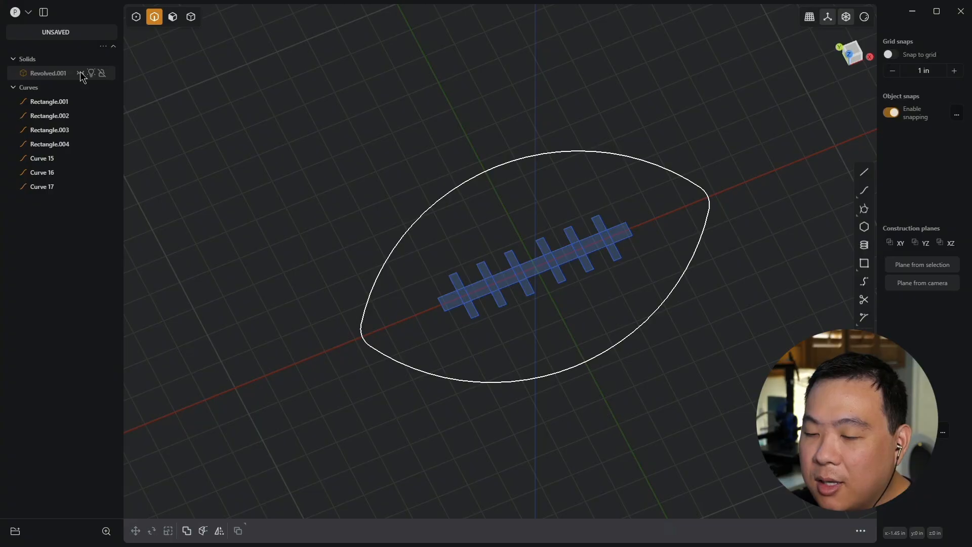
click(80, 73)
key(KP_7)
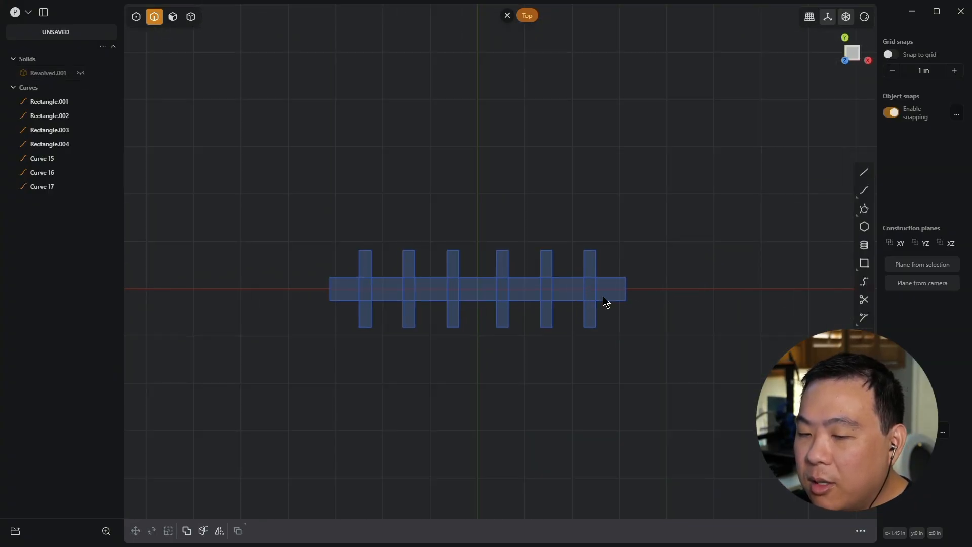
key(KP_0)
click(80, 73)
scroll(616, 288, down, 2)
scroll(685, 284, up, 1)
Move all the lace curves about 8.41 in up along Z, above the football
click(37, 88)
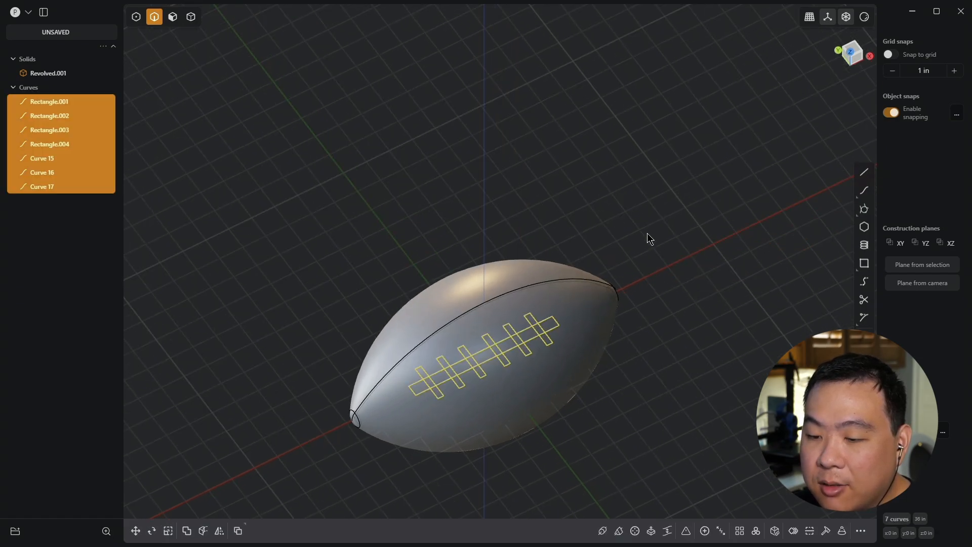
key(g)
key(z)
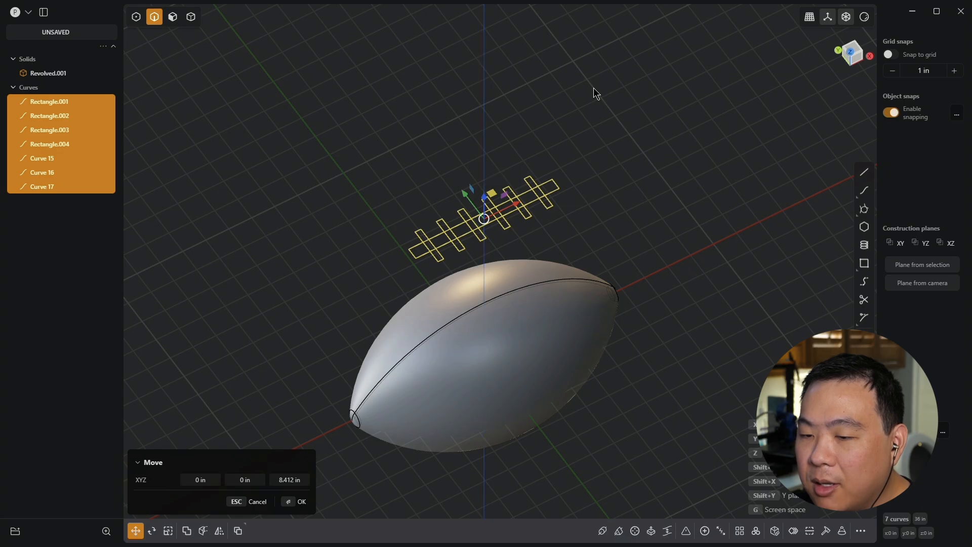
click(593, 87)
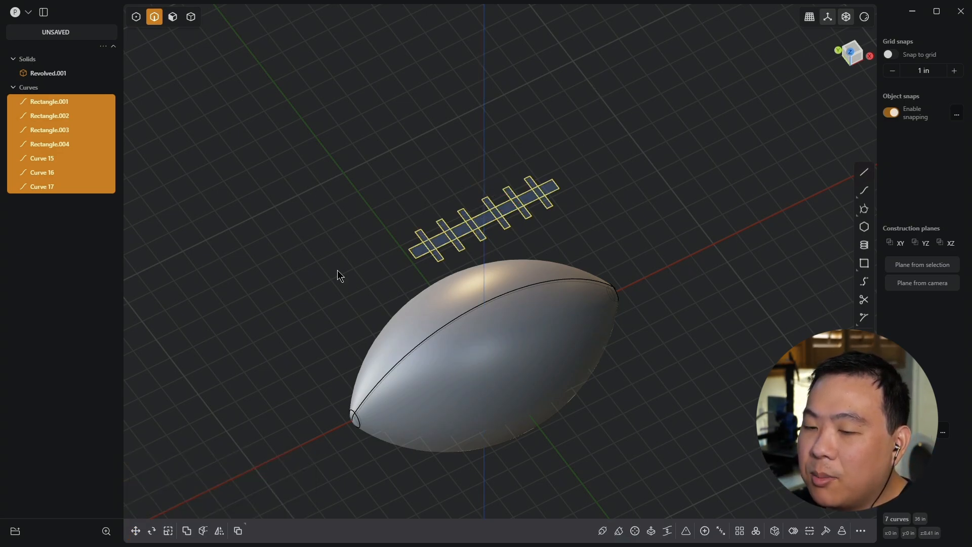
Imprint the raised lace curves onto the football body with the Vector method along direction 0, 0, 1
click(373, 214)
drag(373, 202, 595, 213)
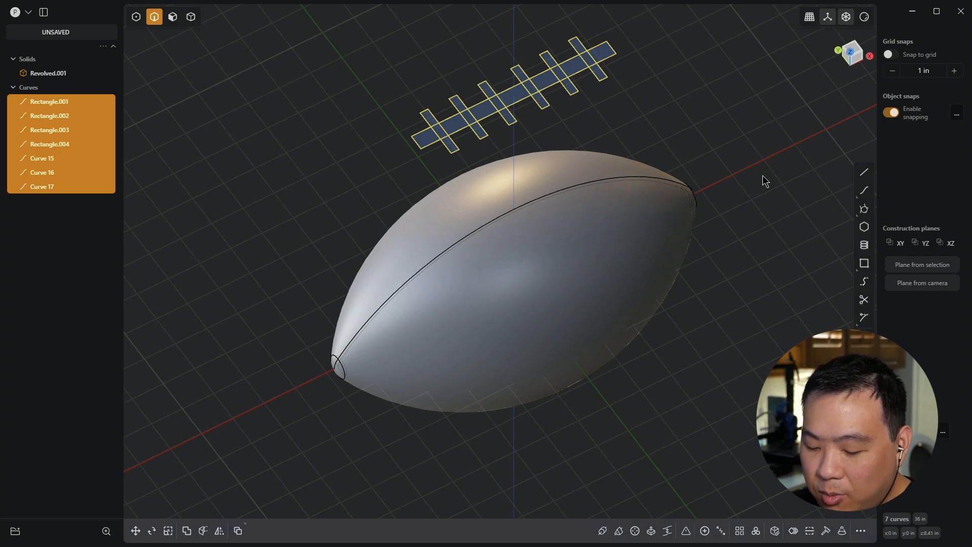
key(i)
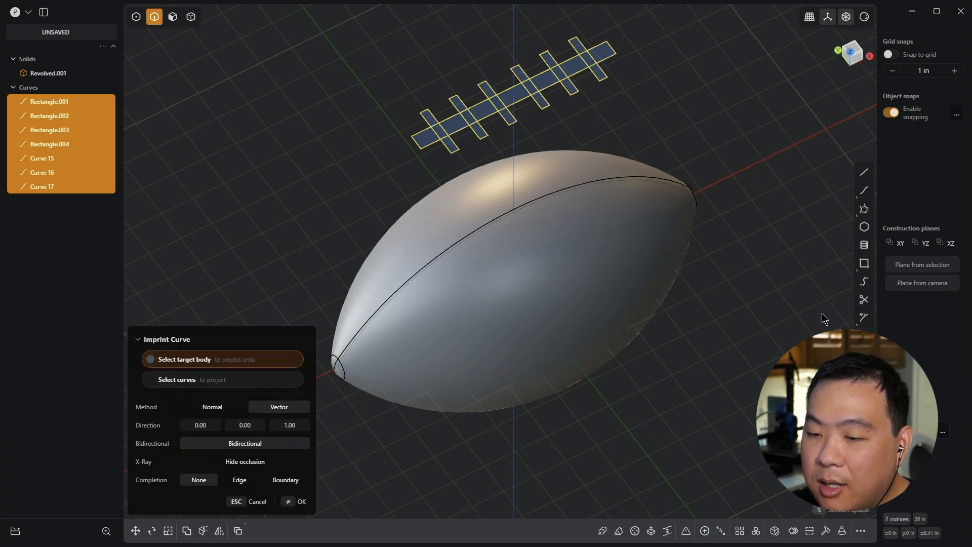
click(549, 282)
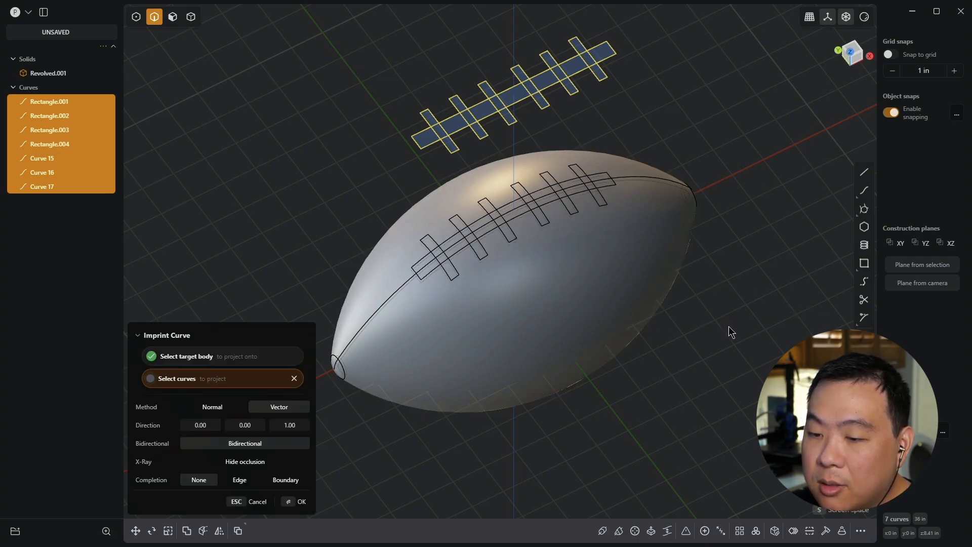
key(Return)
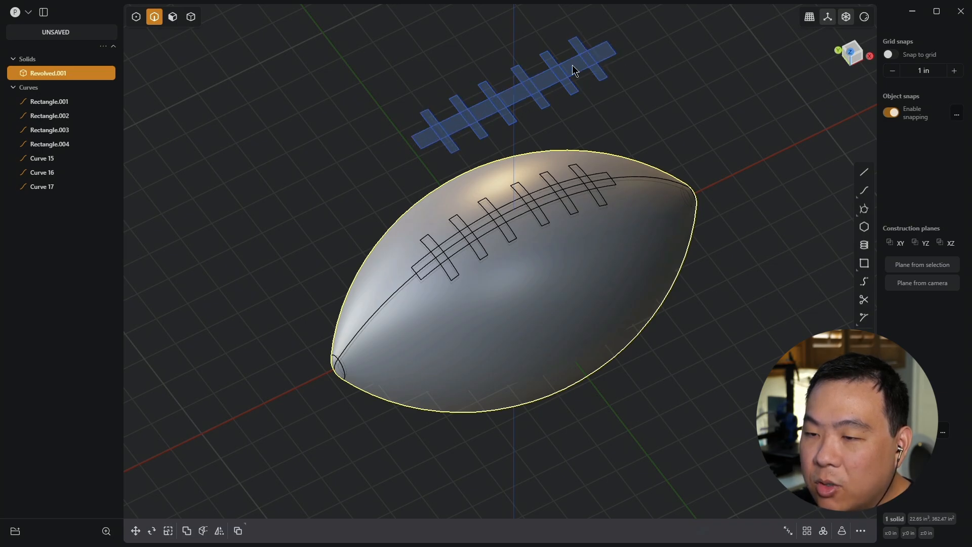
Try selecting the separate imprinted lace faces at one end of the strip, and undo the imprint
scroll(470, 266, up, 5)
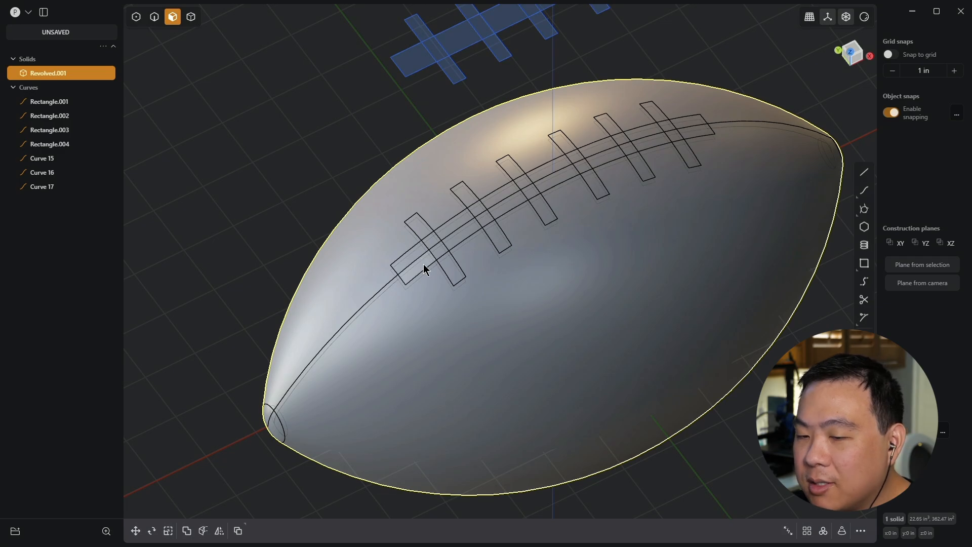
click(423, 263)
shift+click(411, 257)
shift+click(437, 254)
shift+click(451, 266)
shift+click(457, 231)
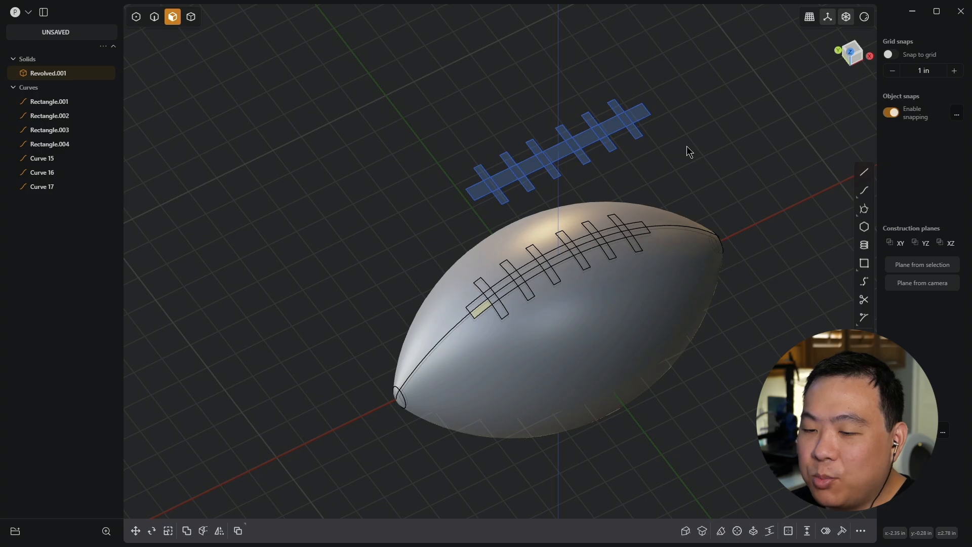
key(ctrl+z)
key(ctrl+z)
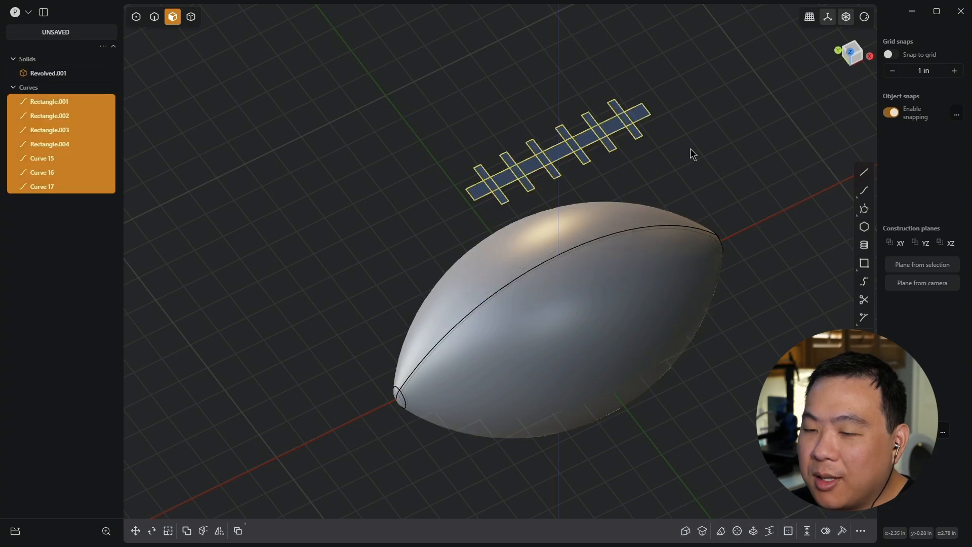
Return to the top view and hide the revolved football body to expose the lace curves
click(690, 143)
key(KP_1)
key(KP_7)
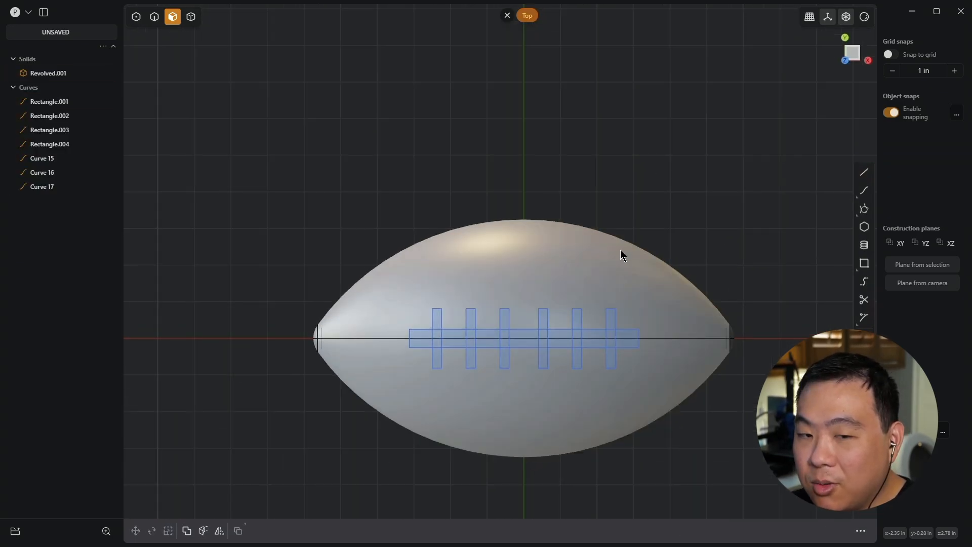
click(77, 73)
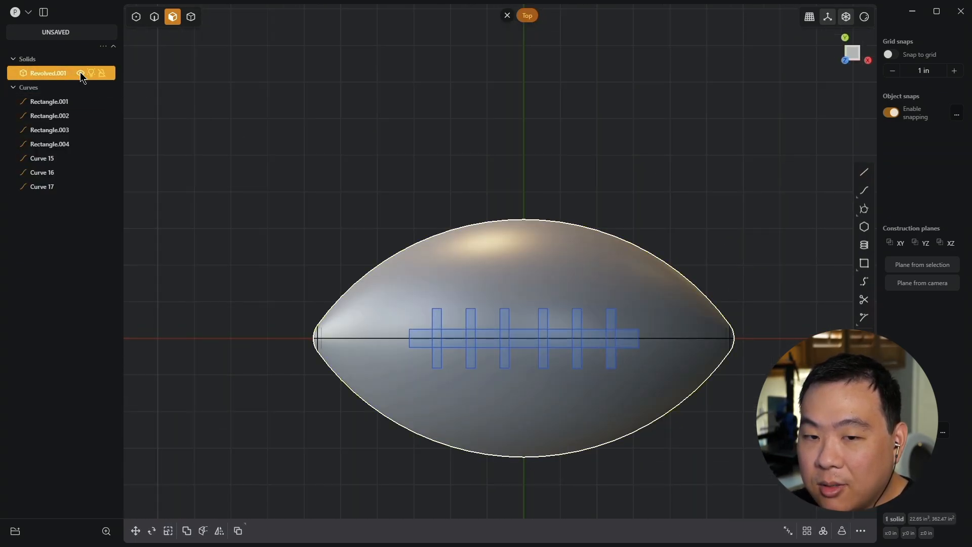
click(80, 73)
Try to trim away the overlapping segments where the upright rectangles cross the long strip, and undo the trims
key(t)
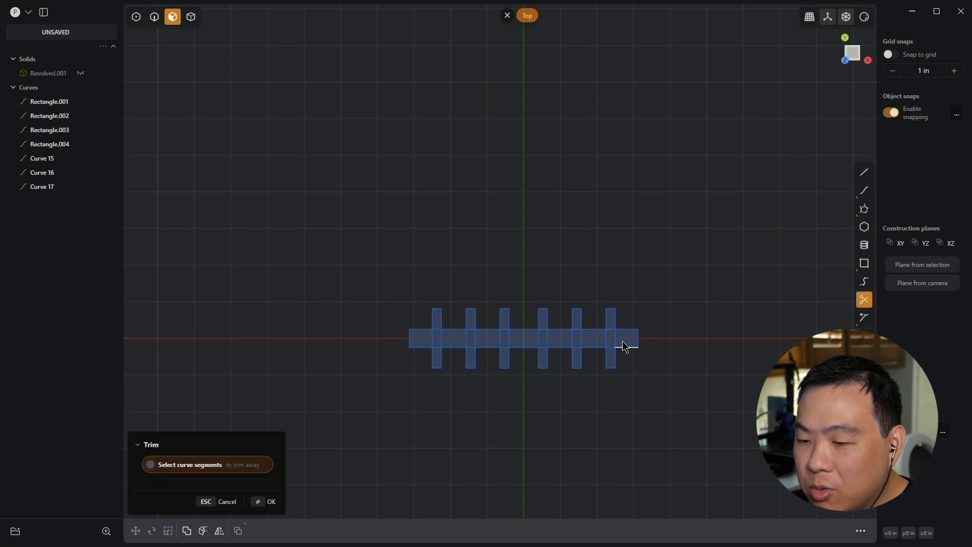
mouse_move(575, 346)
mouse_down()
mouse_move(410, 350)
mouse_move(432, 349)
mouse_up()
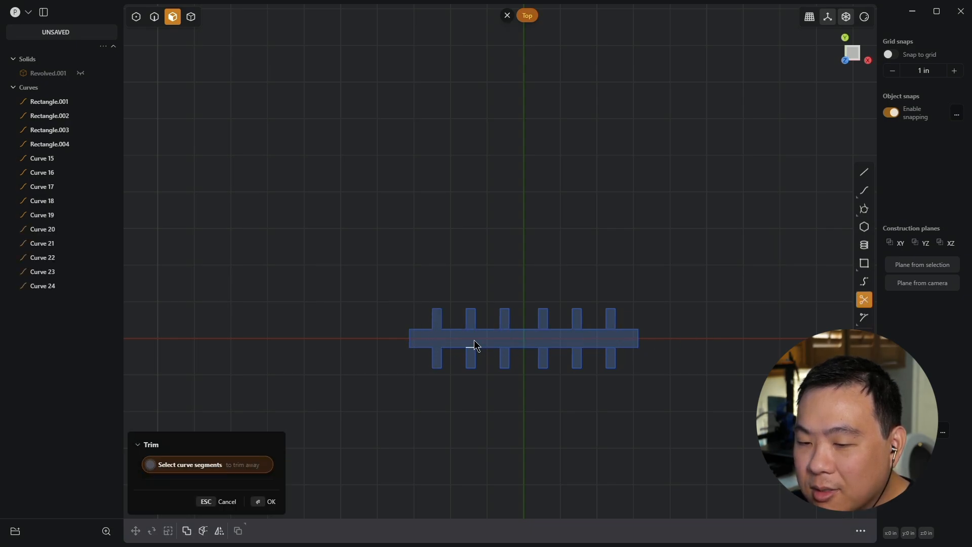
key(ctrl+z)
key(ctrl+z)
key(ctrl+z)
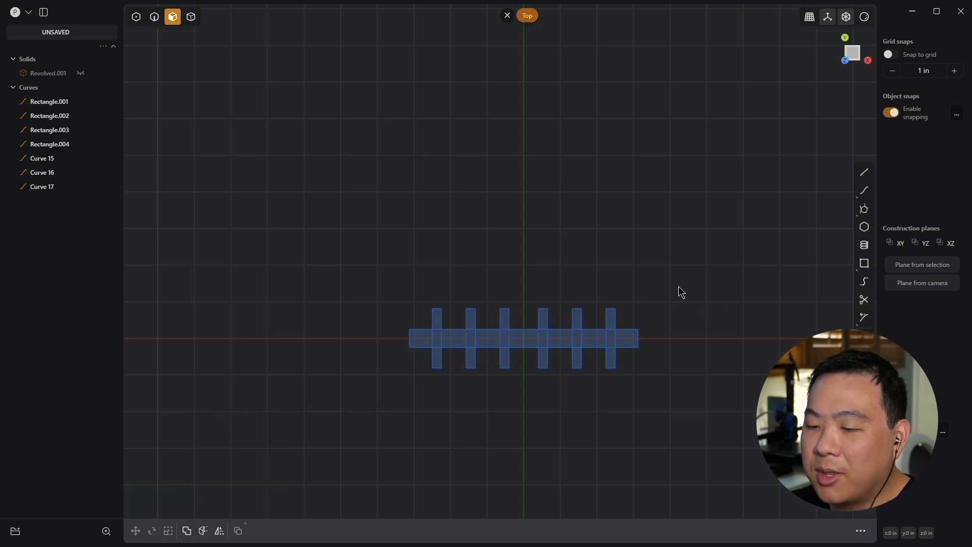
Duplicate all the overlapping lace regions together as one merged outline curve
middle_drag(679, 290, 707, 258)
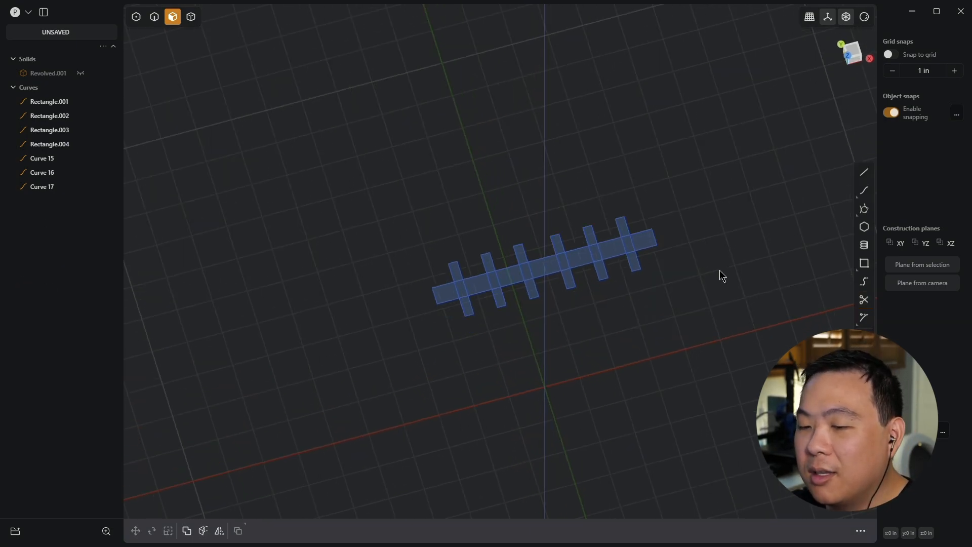
click(480, 288)
key(e)
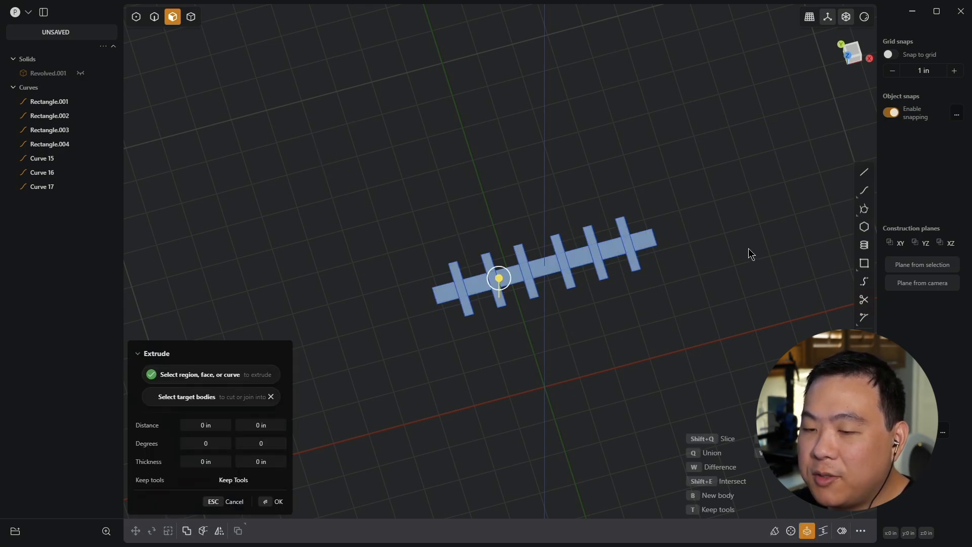
key(shift+d)
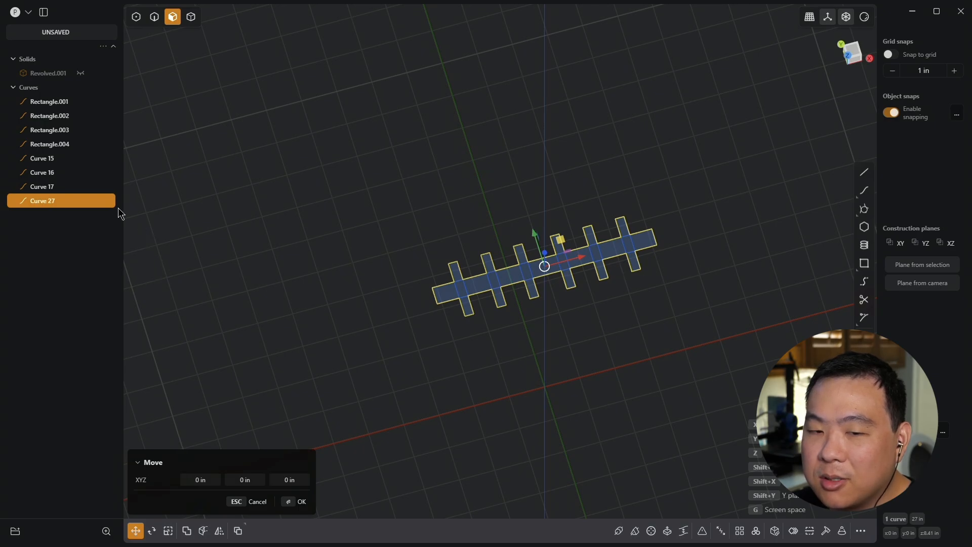
Delete the original lace curves, from Rectangle.001 through Curve 17, keeping only the merged outline
click(49, 188)
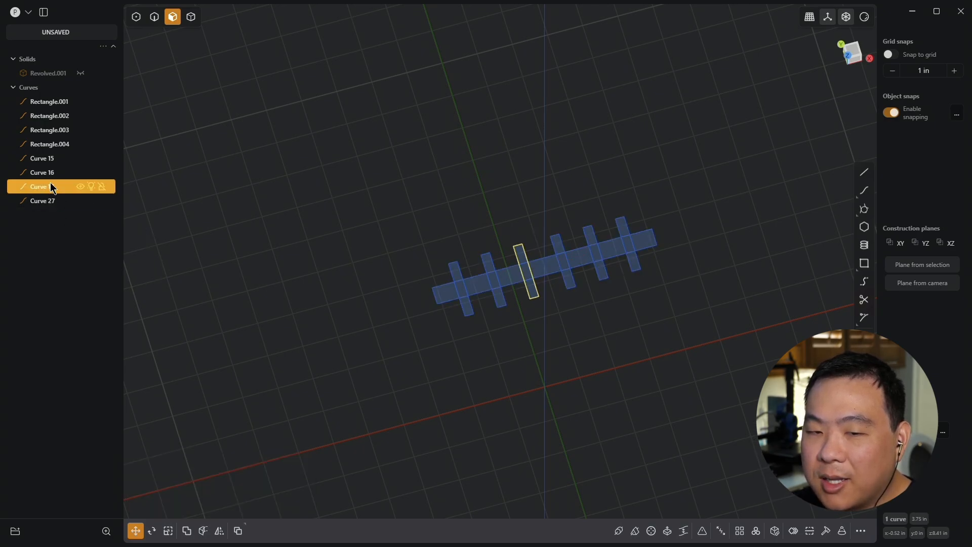
shift+click(58, 103)
key(x)
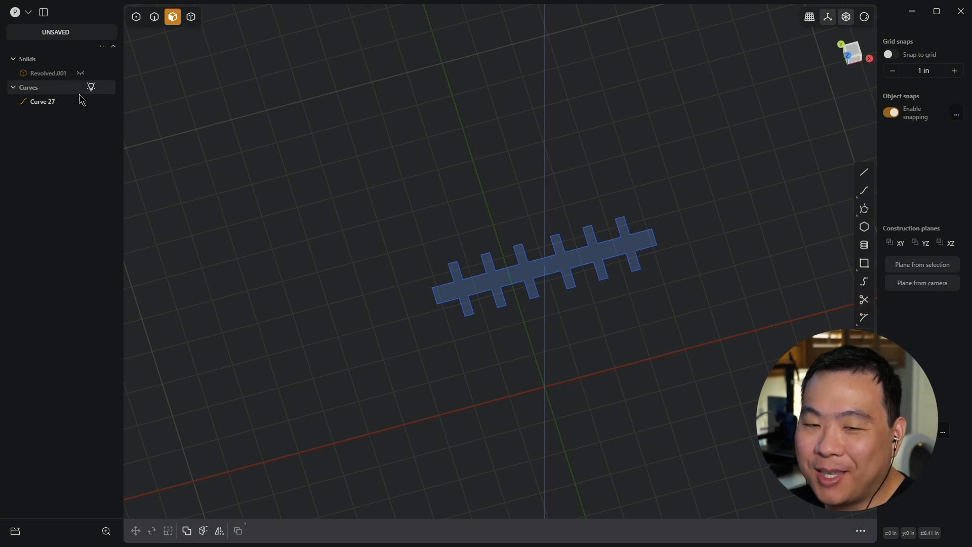
Unhide the football body and imprint the merged lace outline onto it with the Vector method along direction 0, 0, -1
click(80, 73)
mouse_move(556, 139)
right_down()
mouse_move(682, 141)
mouse_move(610, 227)
mouse_move(670, 168)
mouse_move(752, 201)
mouse_move(666, 152)
right_up()
key(2)
click(546, 185)
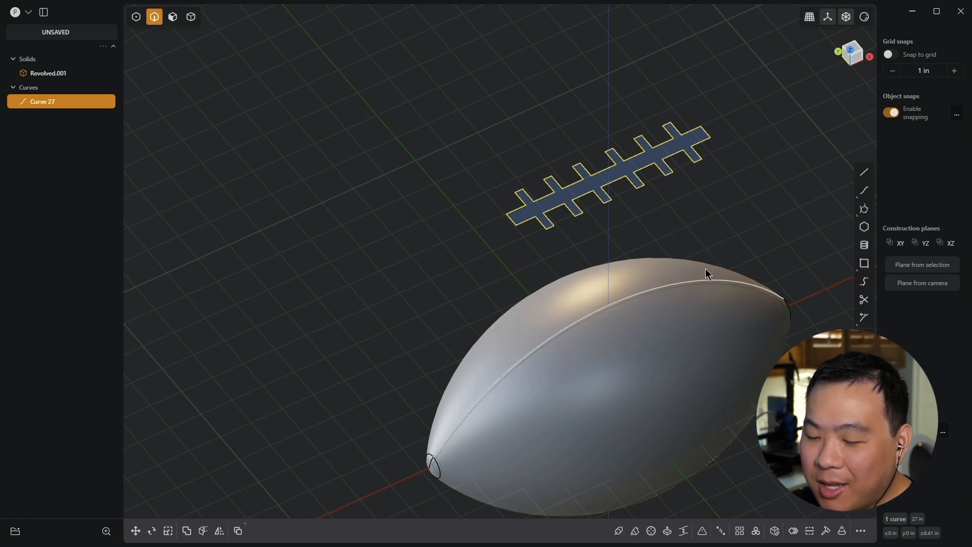
key(shift+p)
click(672, 353)
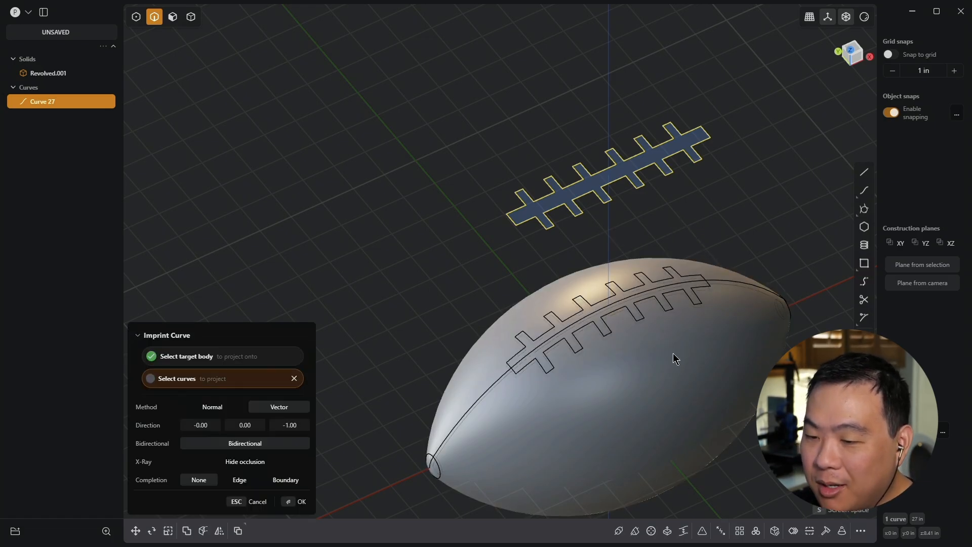
key(Return)
Offset the two imprinted lace faces, on both sides of the dividing line, outward by 0.15 in
key(3)
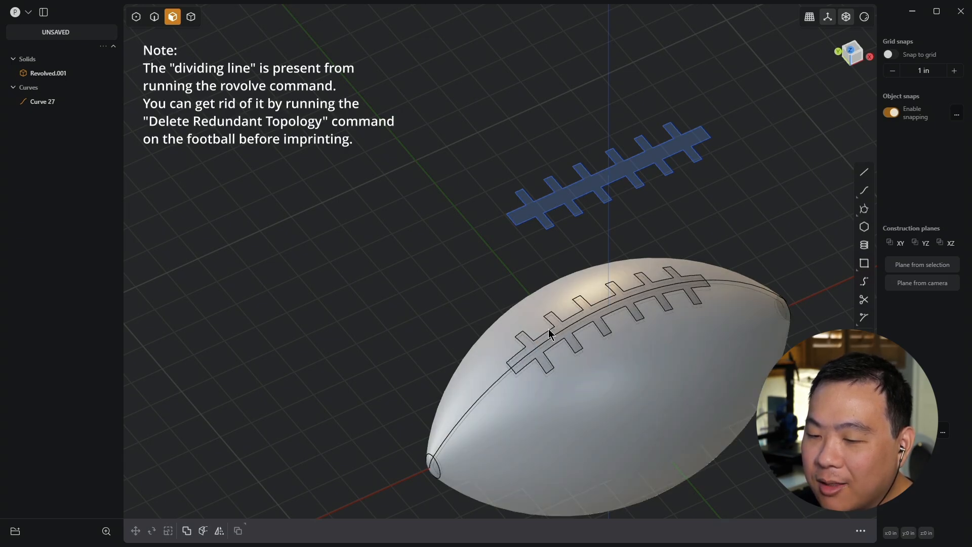
click(567, 335)
key(o)
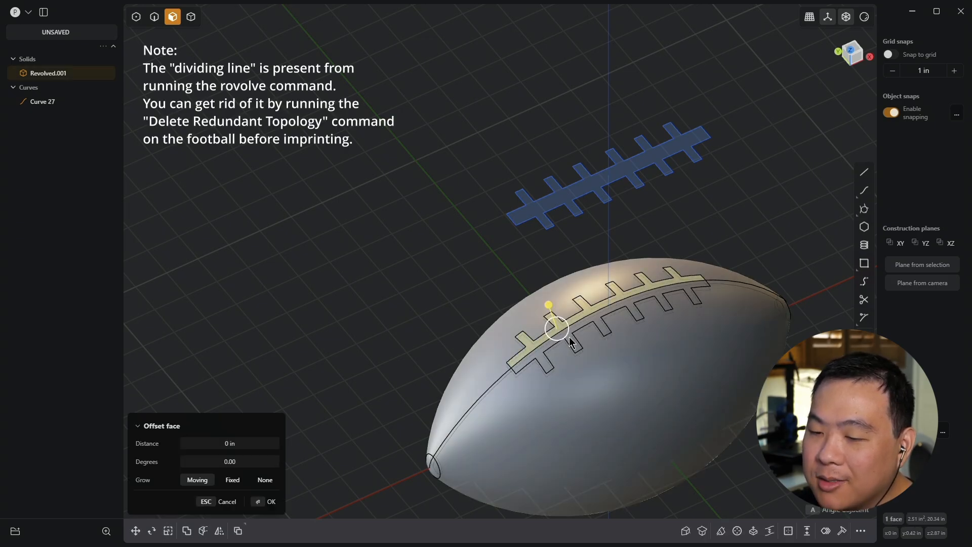
click(570, 342)
middle_drag(751, 217, 658, 151)
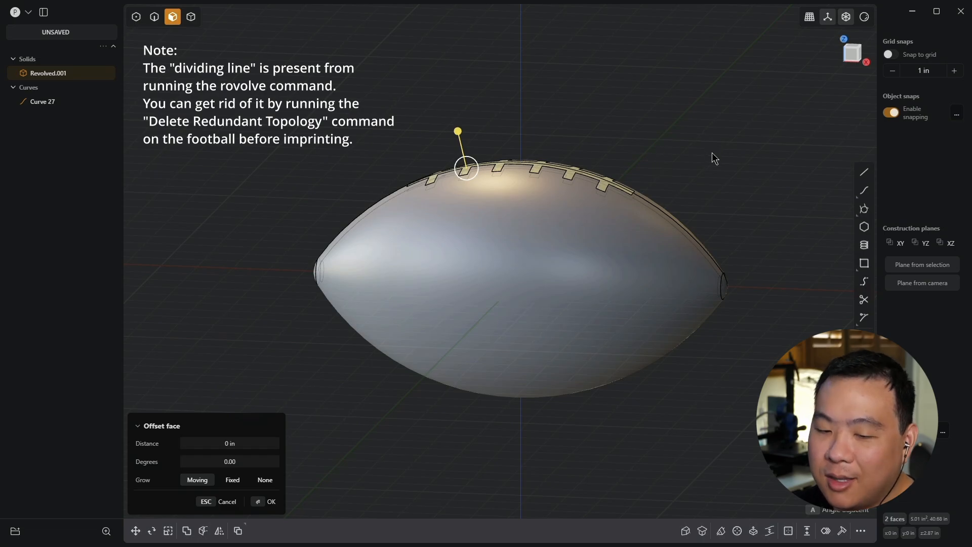
key(d)
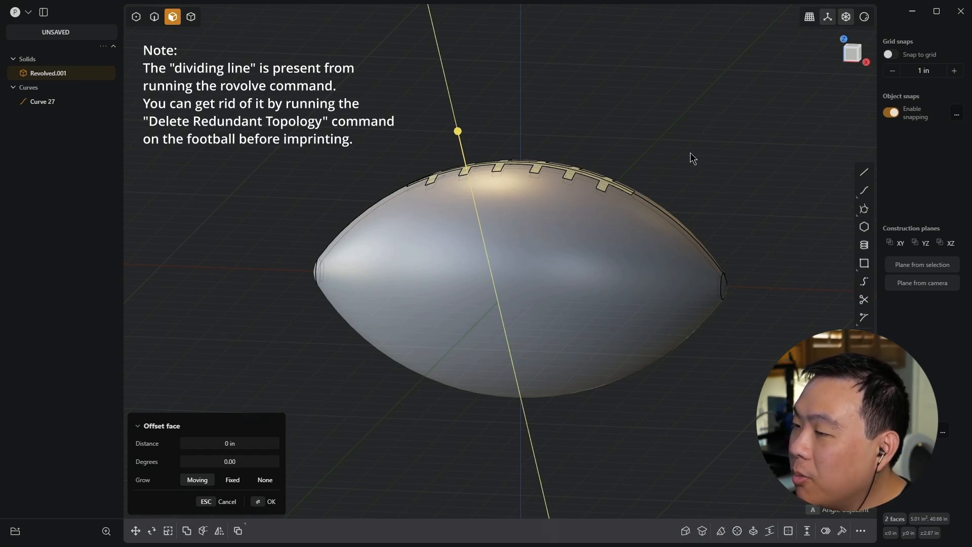
text(.15)
key(Return)
key(Return)
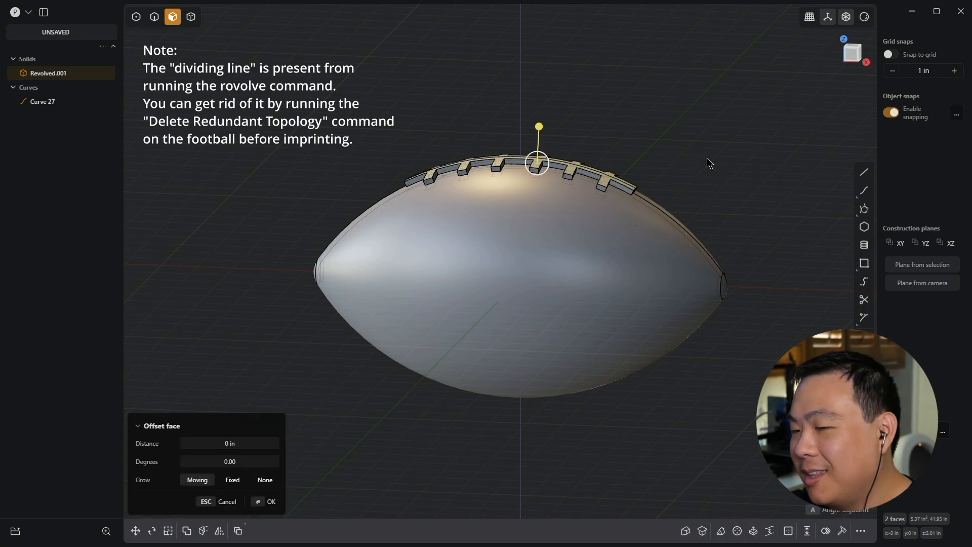
key(Escape)
mouse_move(706, 157)
middle_down()
mouse_move(640, 209)
mouse_move(655, 162)
mouse_move(727, 131)
mouse_move(700, 170)
middle_up()
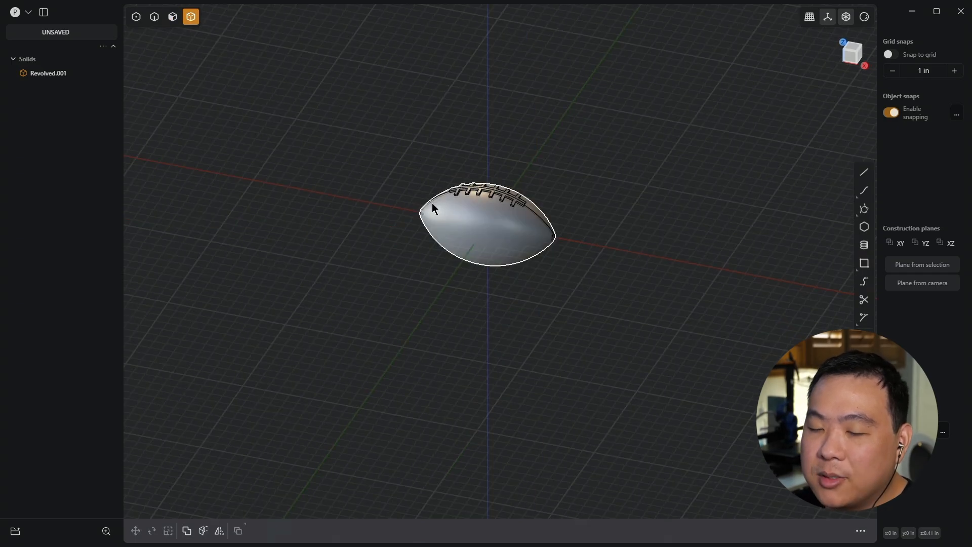
Switch the document units to millimeter and select the football solid to read its volume
key(ctrl+comma)
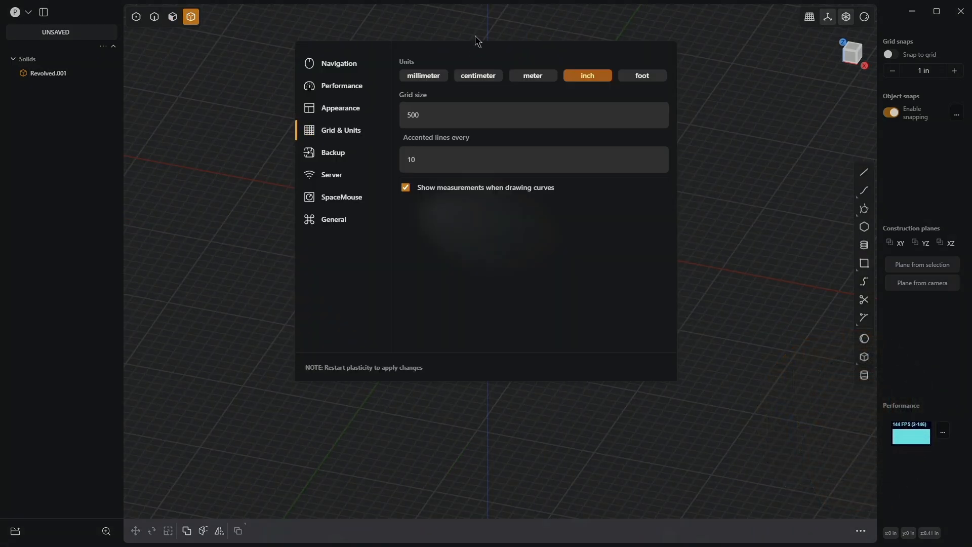
click(438, 76)
click(744, 152)
click(55, 74)
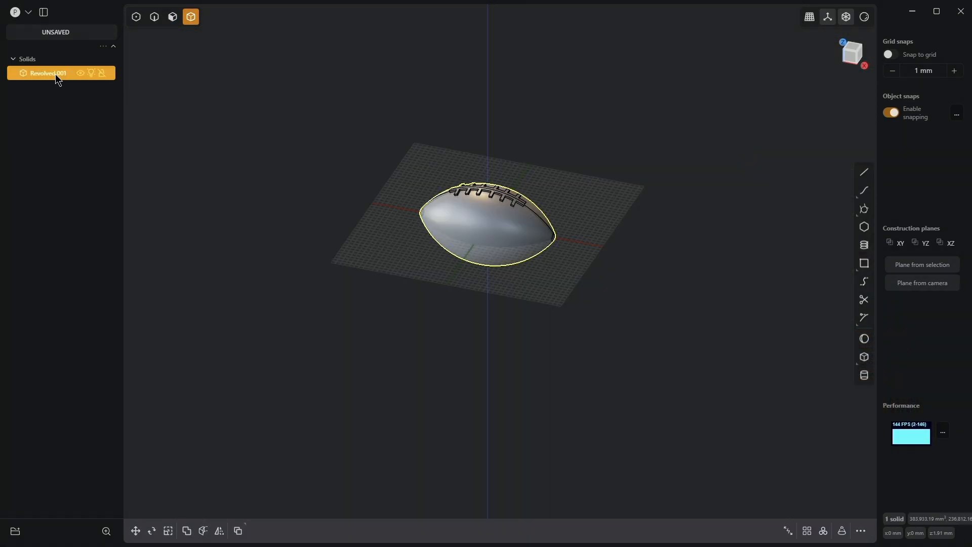
mouse_move(924, 526)
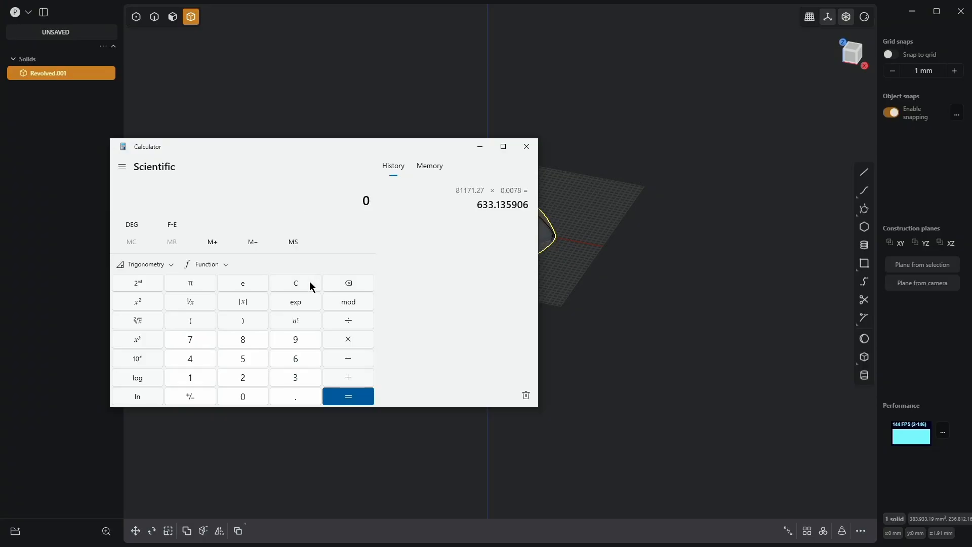
In Calculator, multiply the volume 383,933.19 by the ABS density 0.00102, and divide the result by 453.592 to get the mass in pounds
text(383,933.19)
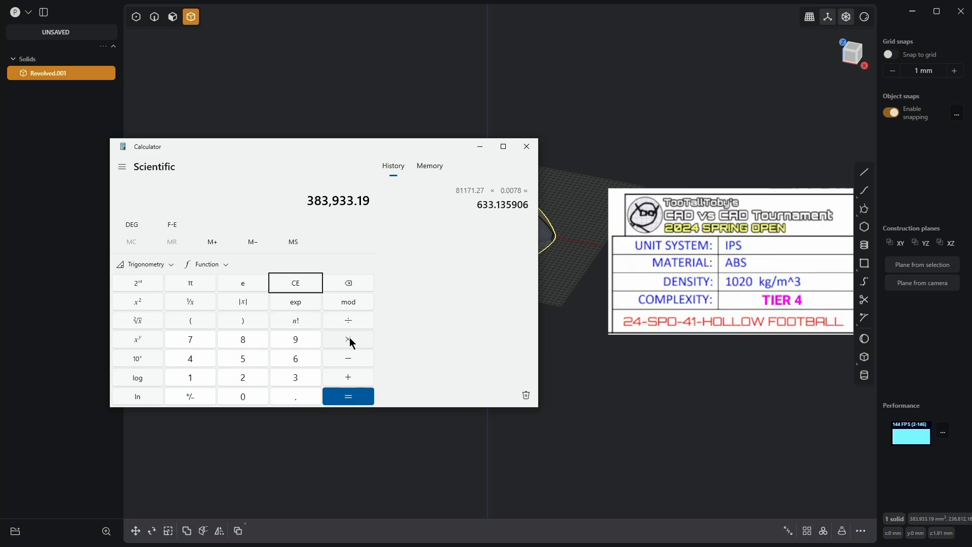
click(348, 340)
text(0.)
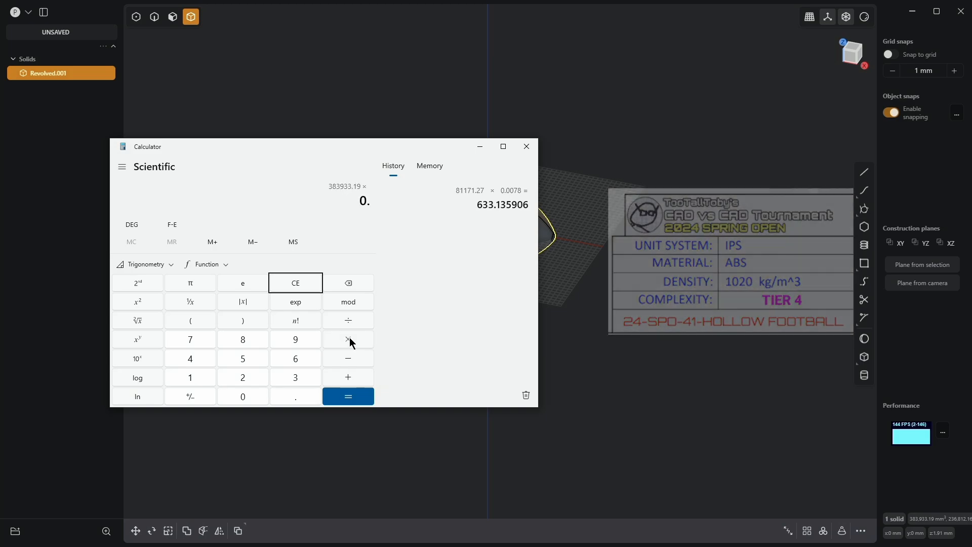
text(00102)
key(Return)
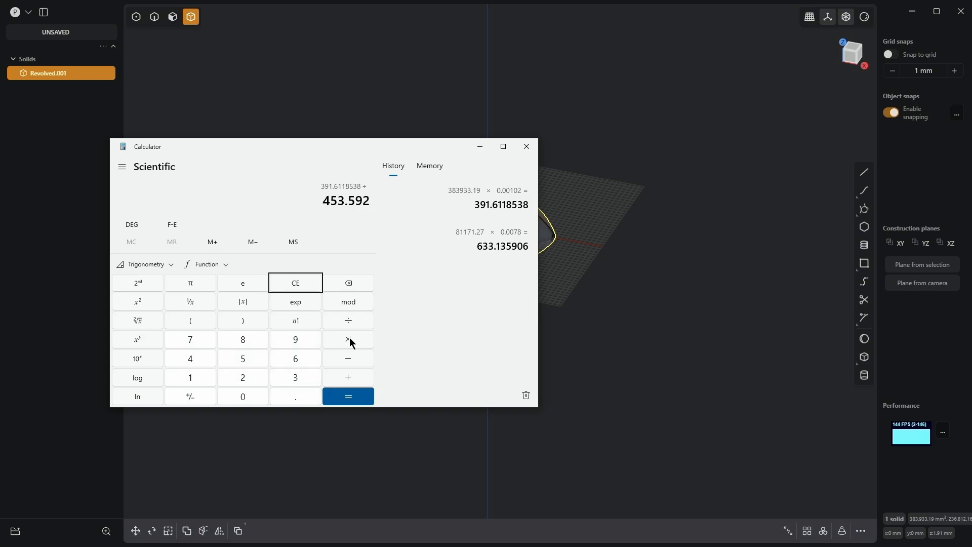
key(Return)
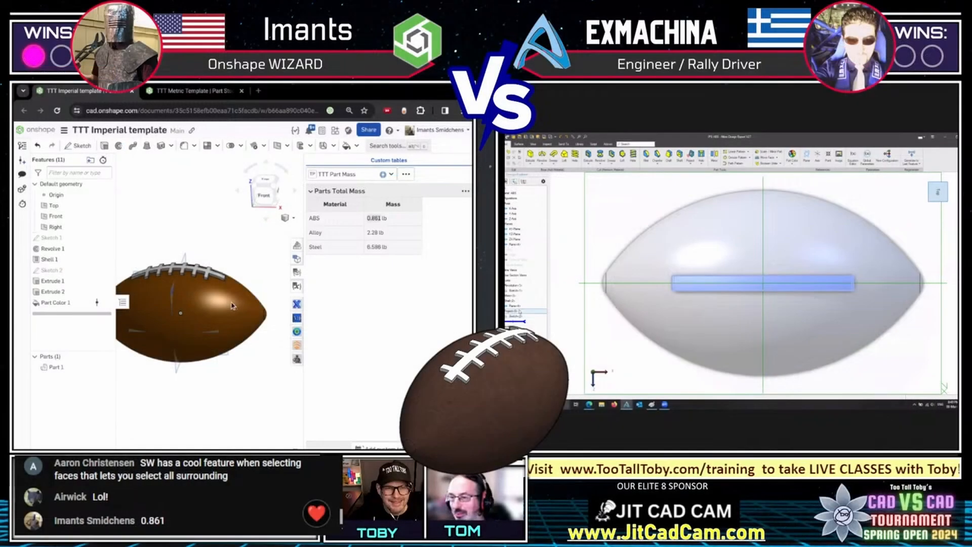